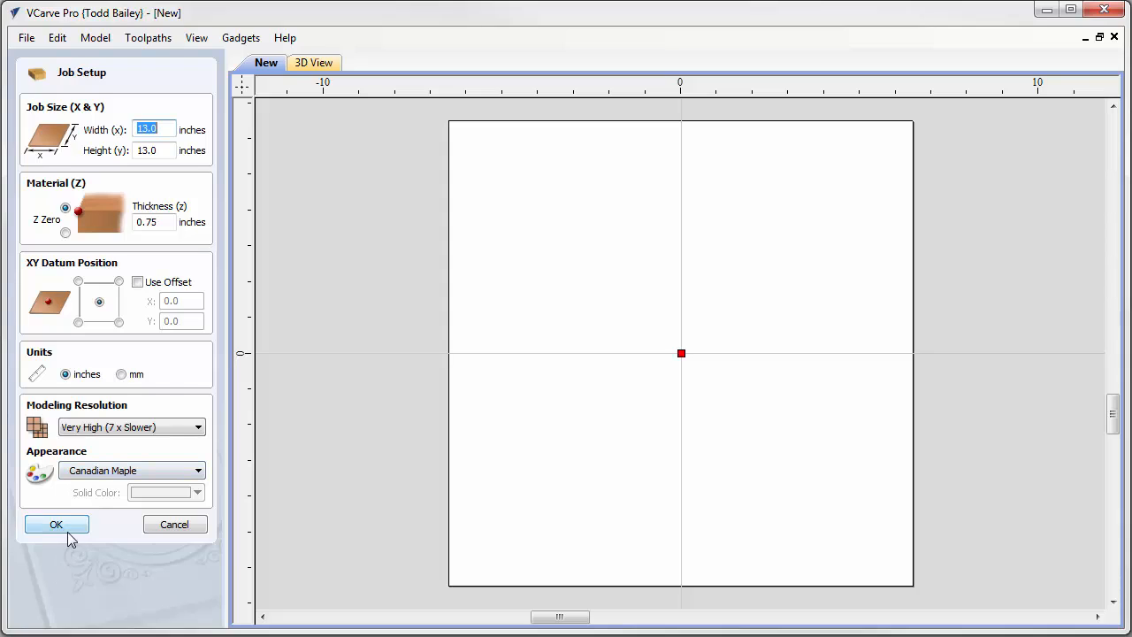
Step: Accept the job setup and place the baseball diamond base from the Pick-Up League - Baseball clipart folder at the centre of the job
click(58, 526)
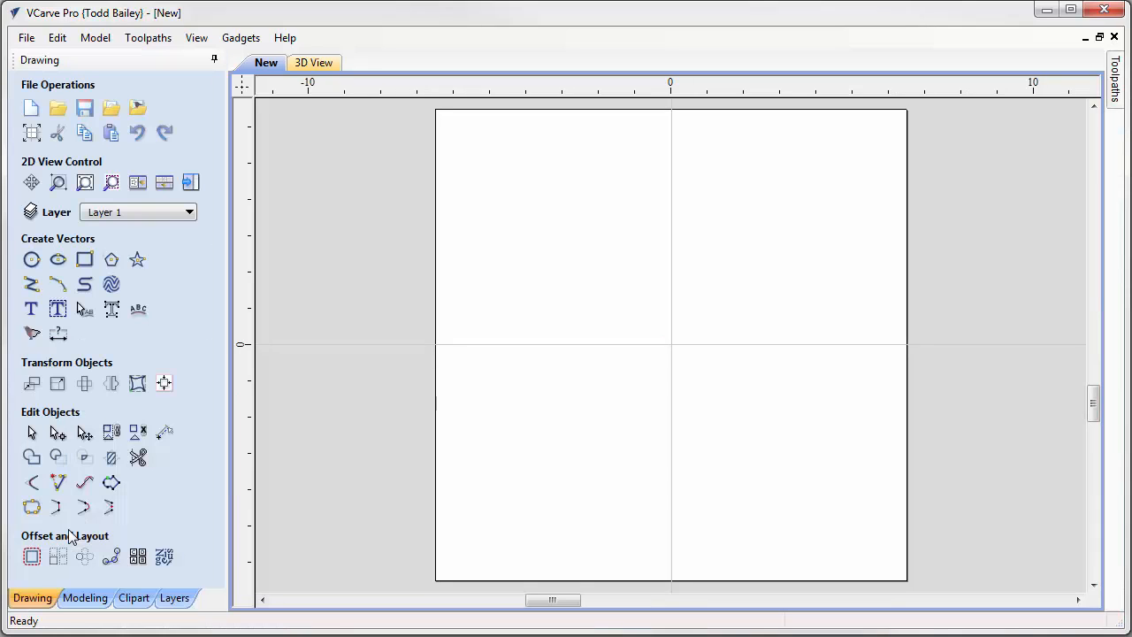
click(135, 598)
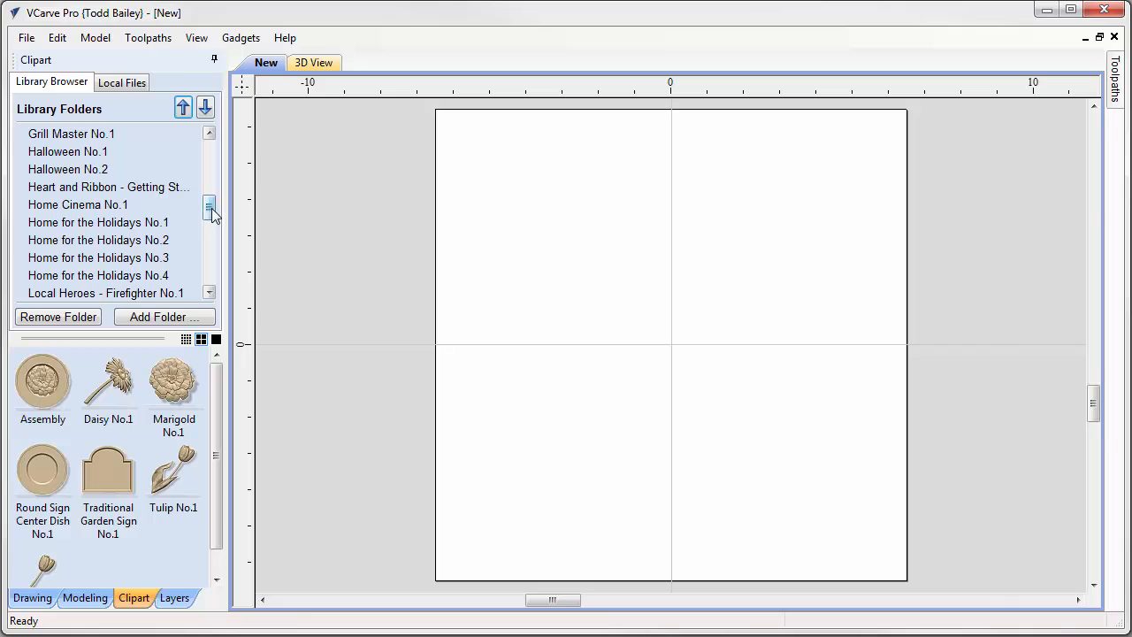
drag(211, 216, 212, 245)
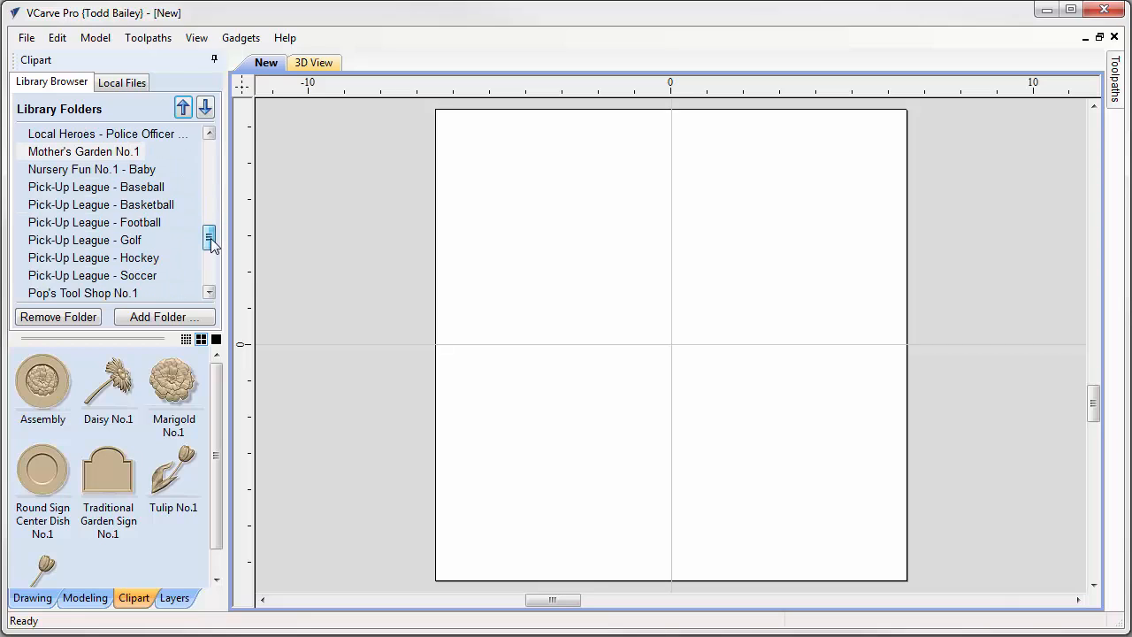
click(152, 190)
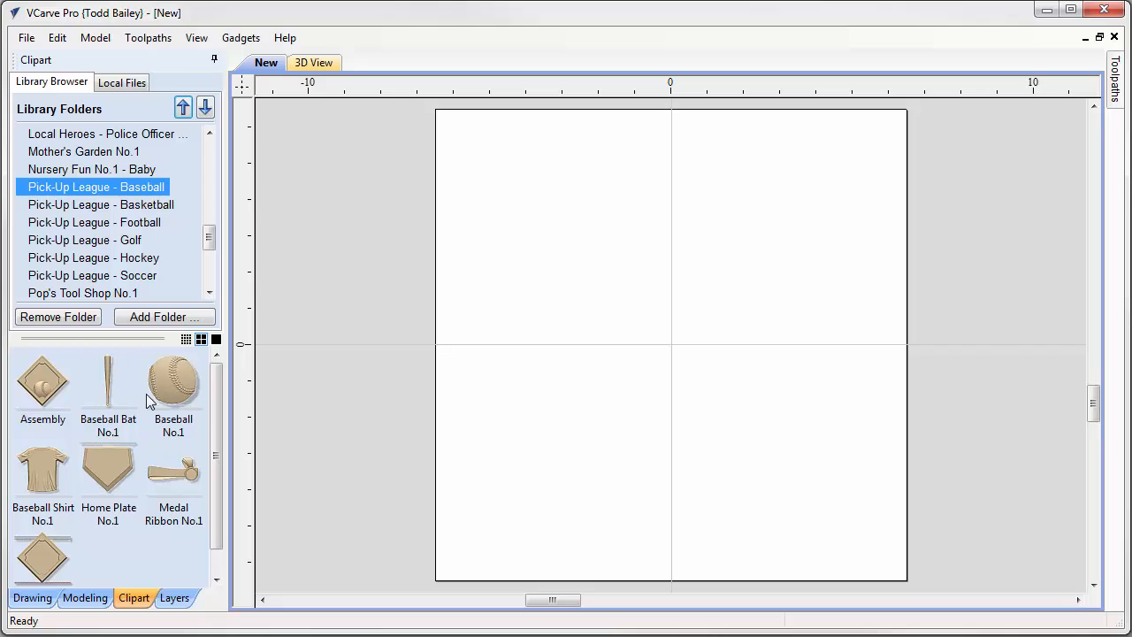
drag(44, 559, 672, 359)
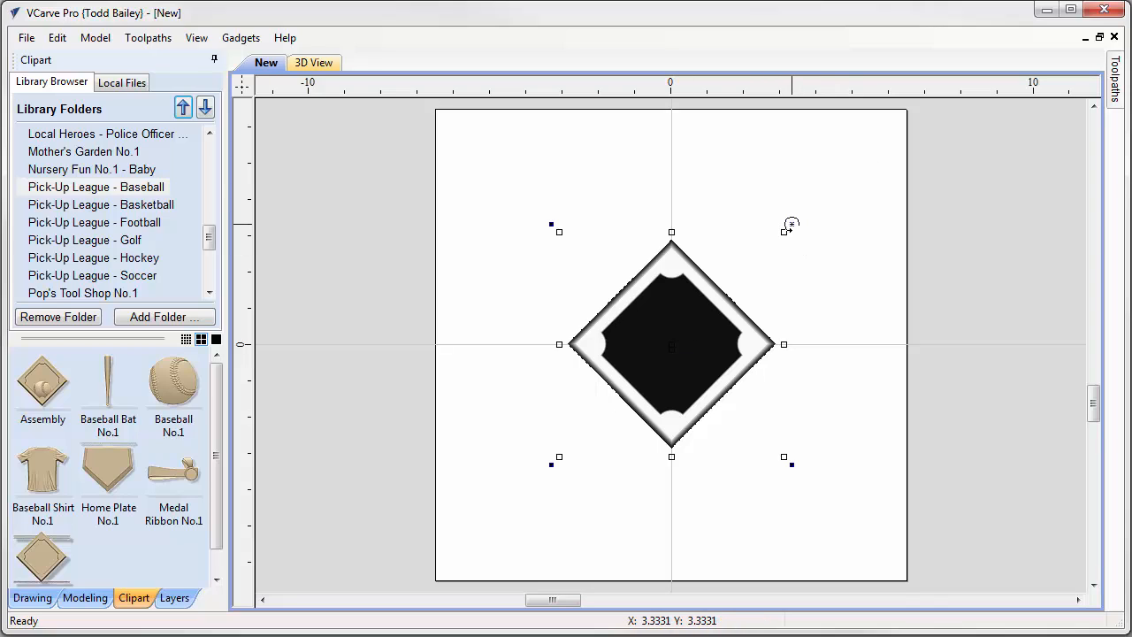
Step: Rotate the diamond base into an upright square and resize it proportionally about its centre to 10.5 inches wide
drag(789, 226, 836, 348)
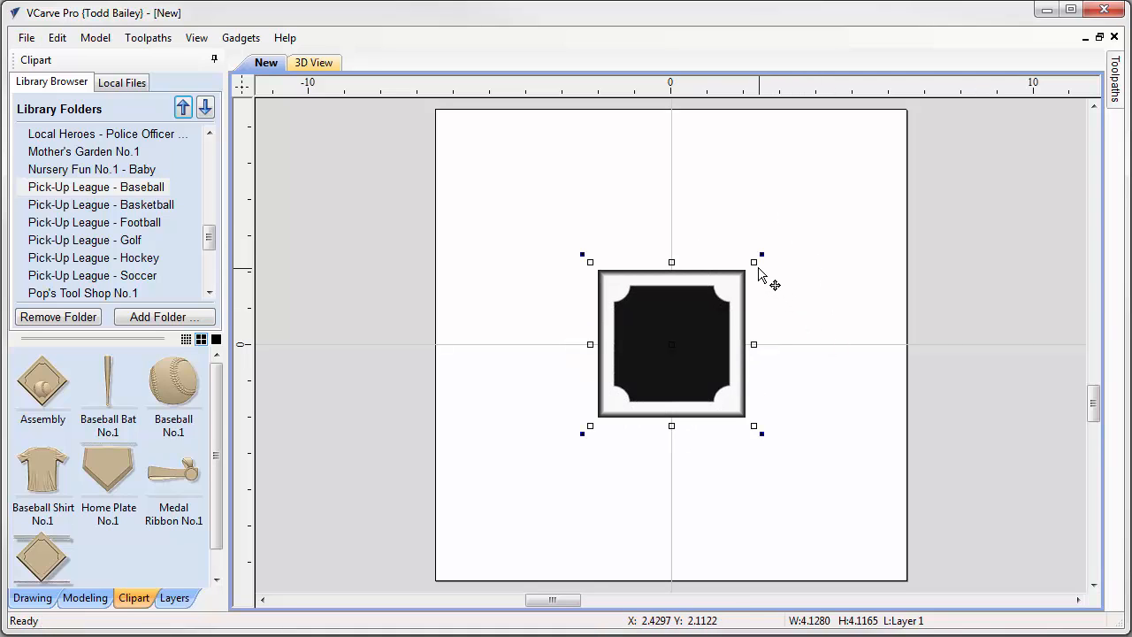
key(F10)
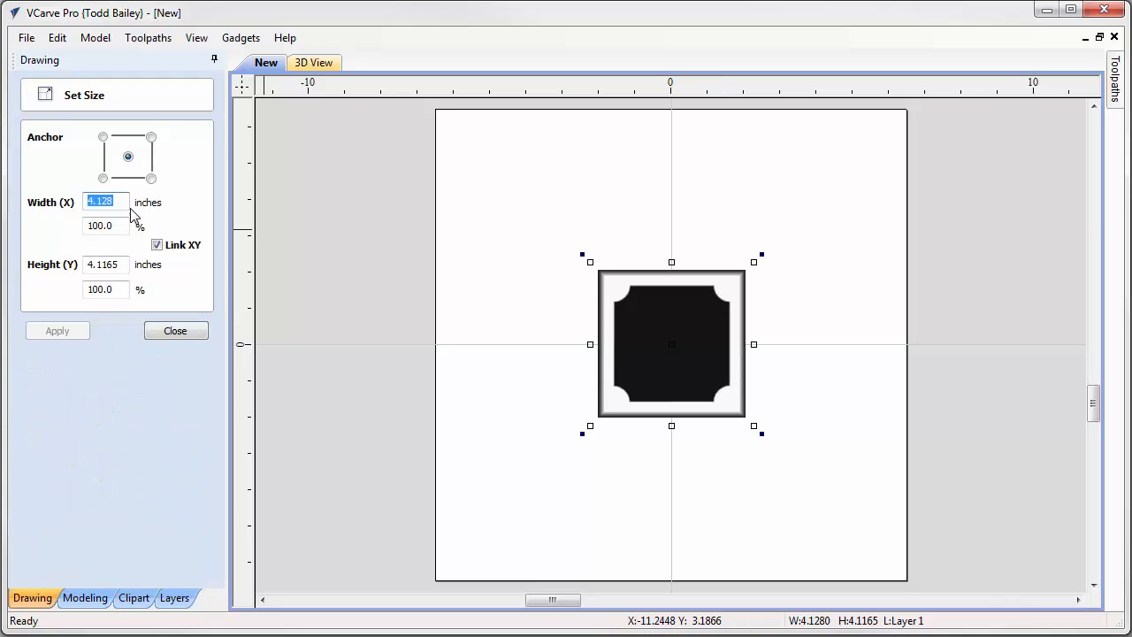
text(10.5)
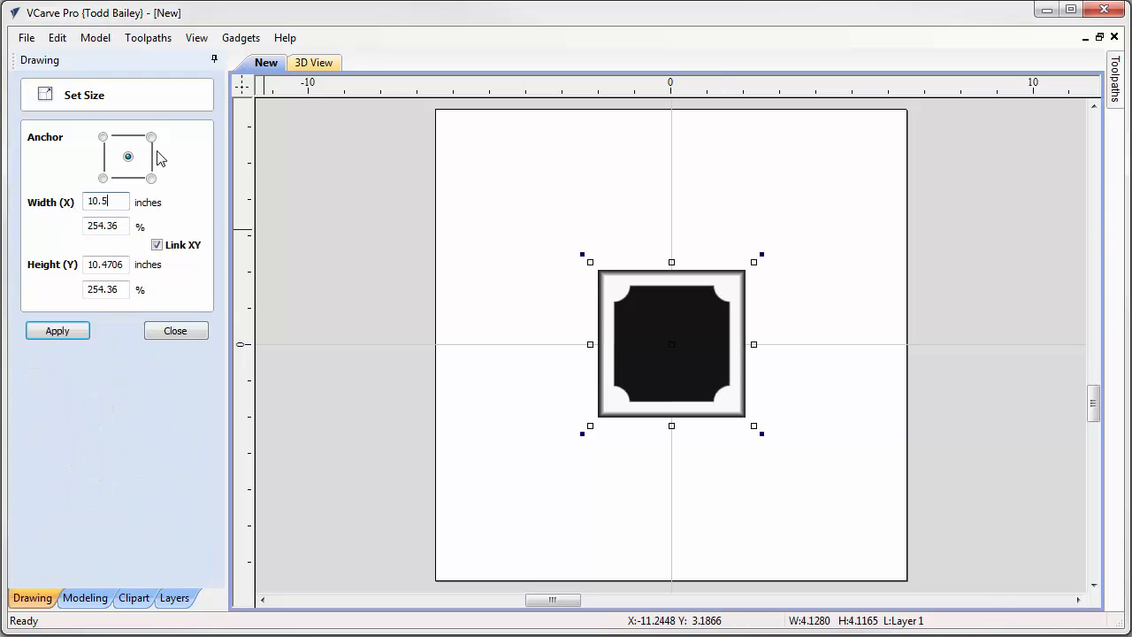
key(Return)
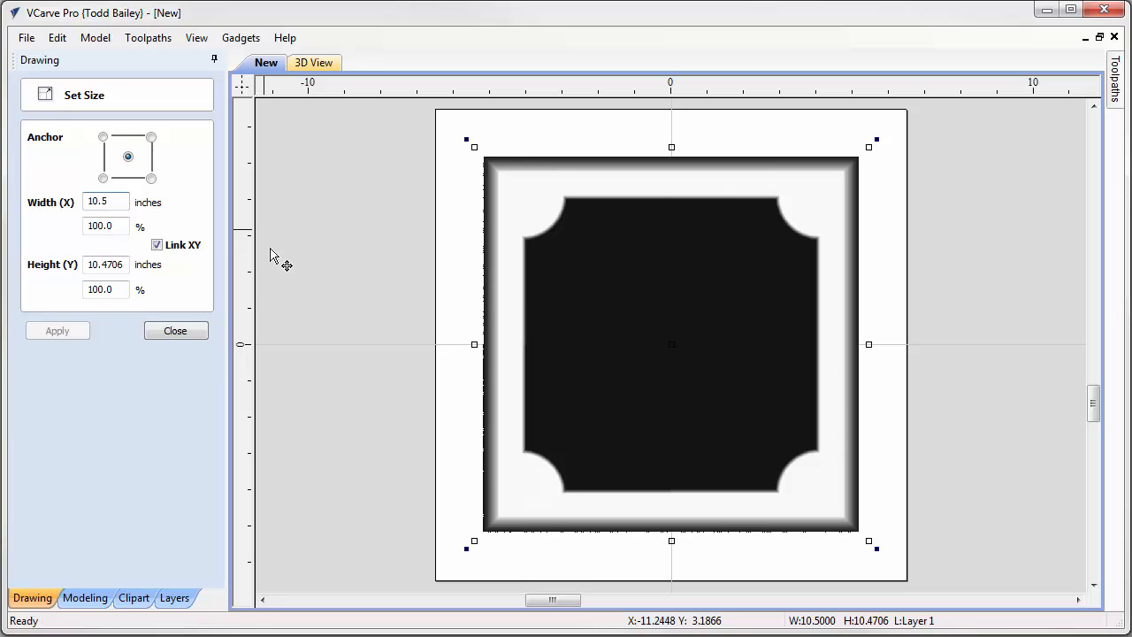
click(189, 335)
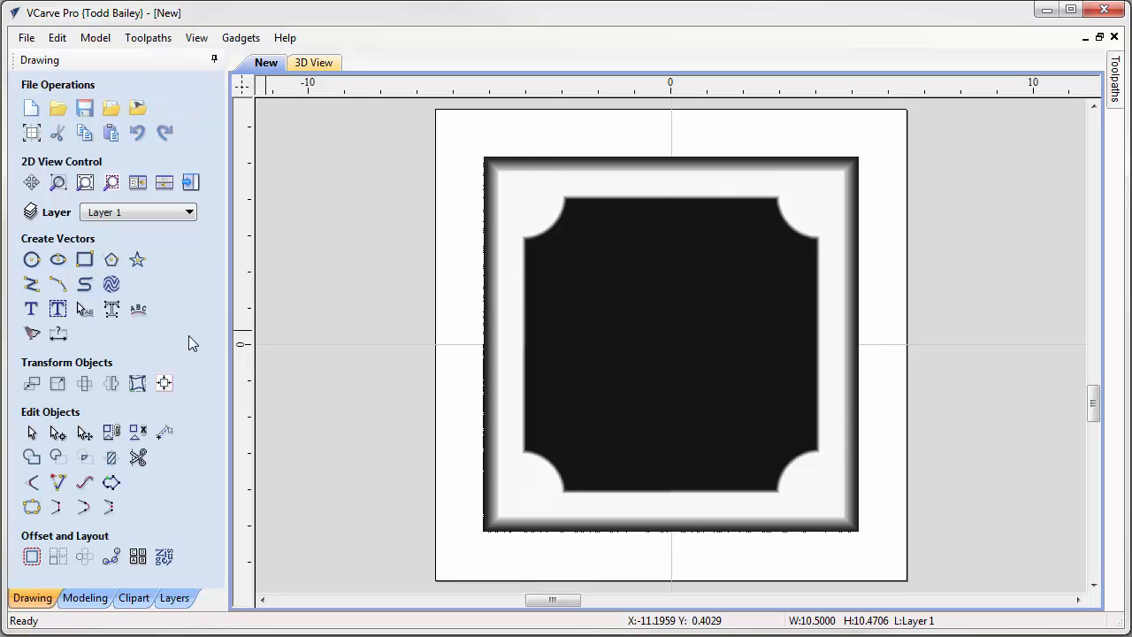
Step: In the 3D view, add Ribbon No.15 from the Cottage Sign No.2 clipart folder to the panel
click(314, 62)
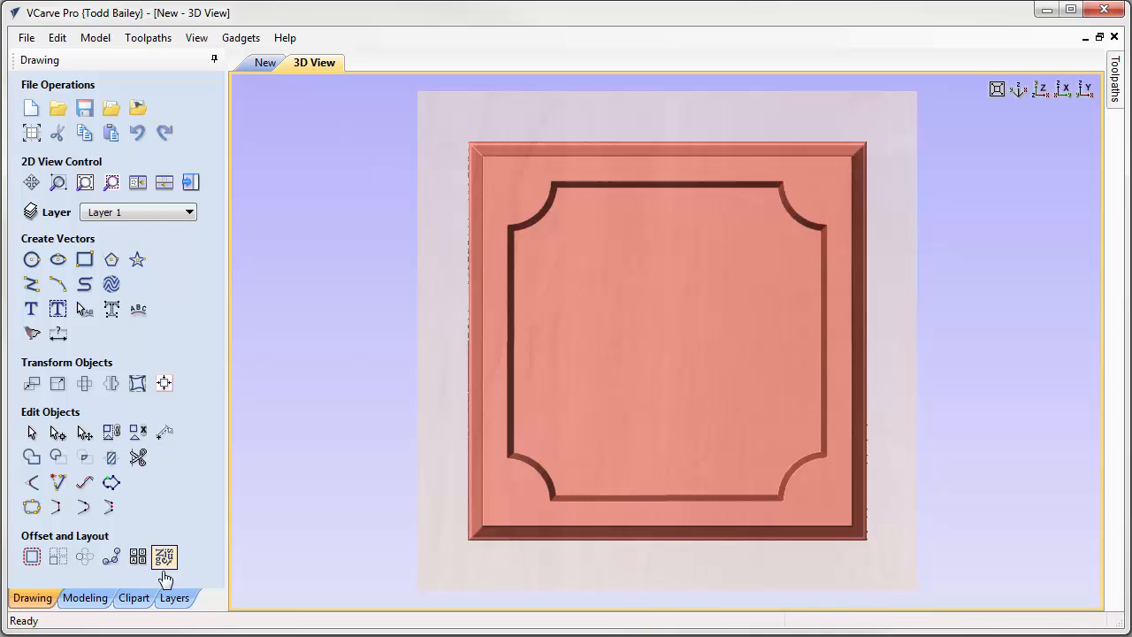
click(134, 597)
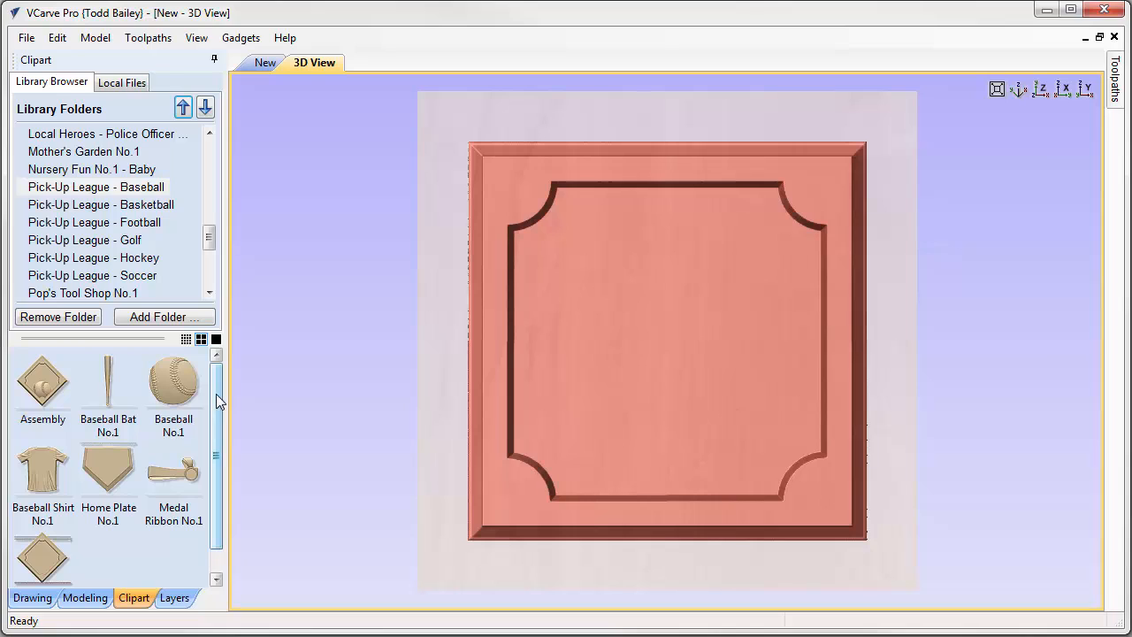
click(209, 133)
click(210, 134)
click(210, 134)
click(210, 133)
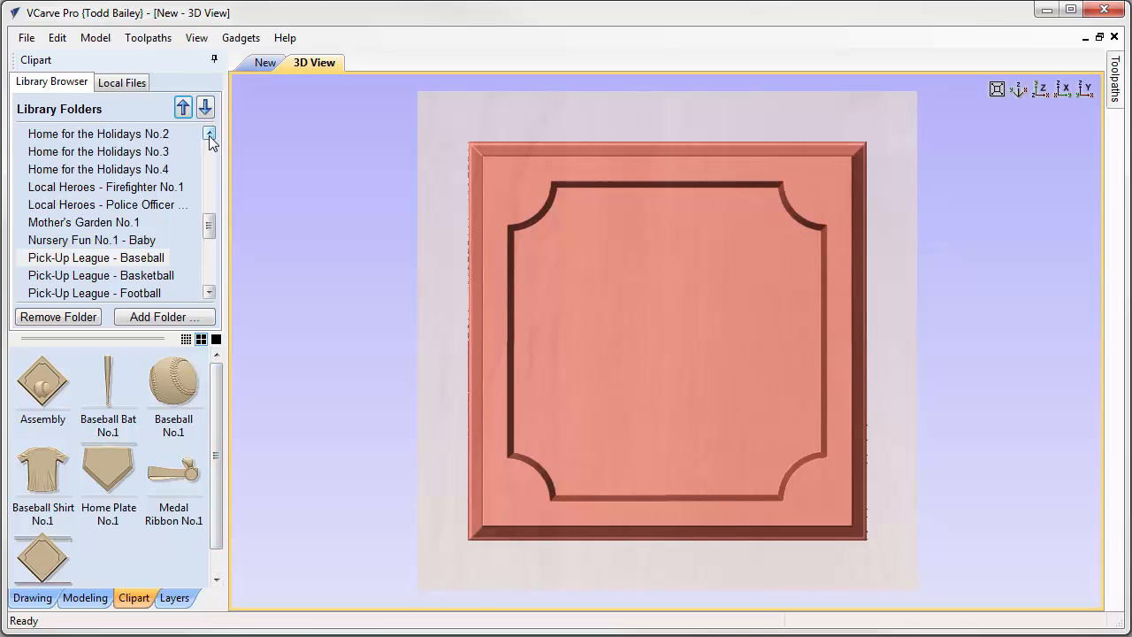
click(209, 133)
click(210, 133)
click(209, 133)
click(210, 133)
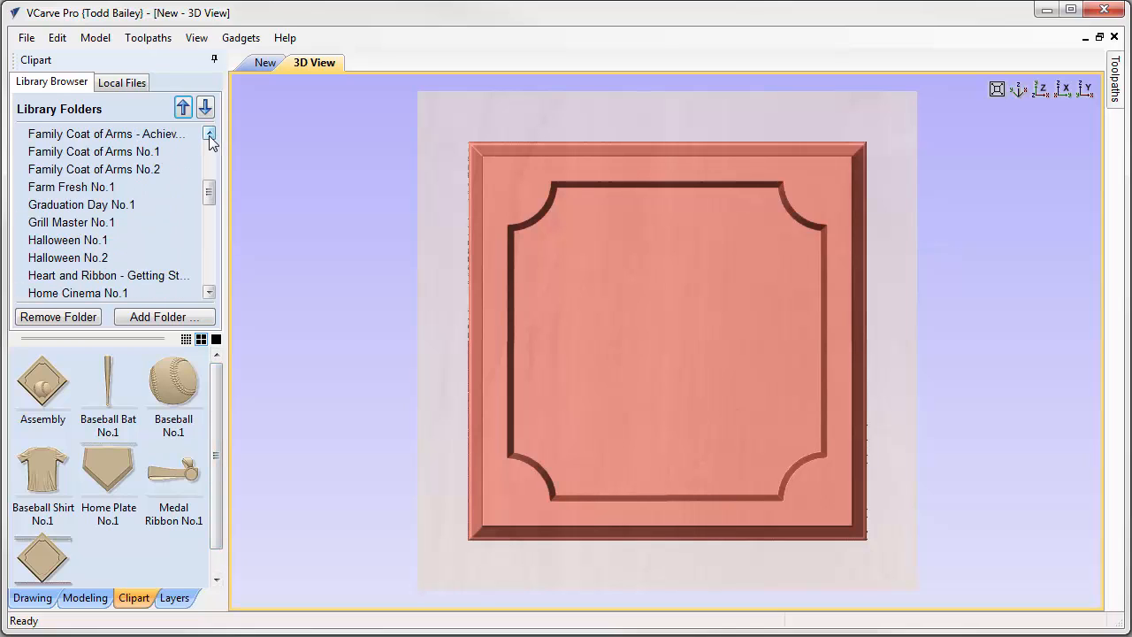
click(210, 134)
click(209, 133)
click(209, 133)
click(210, 133)
click(210, 134)
click(210, 134)
click(209, 133)
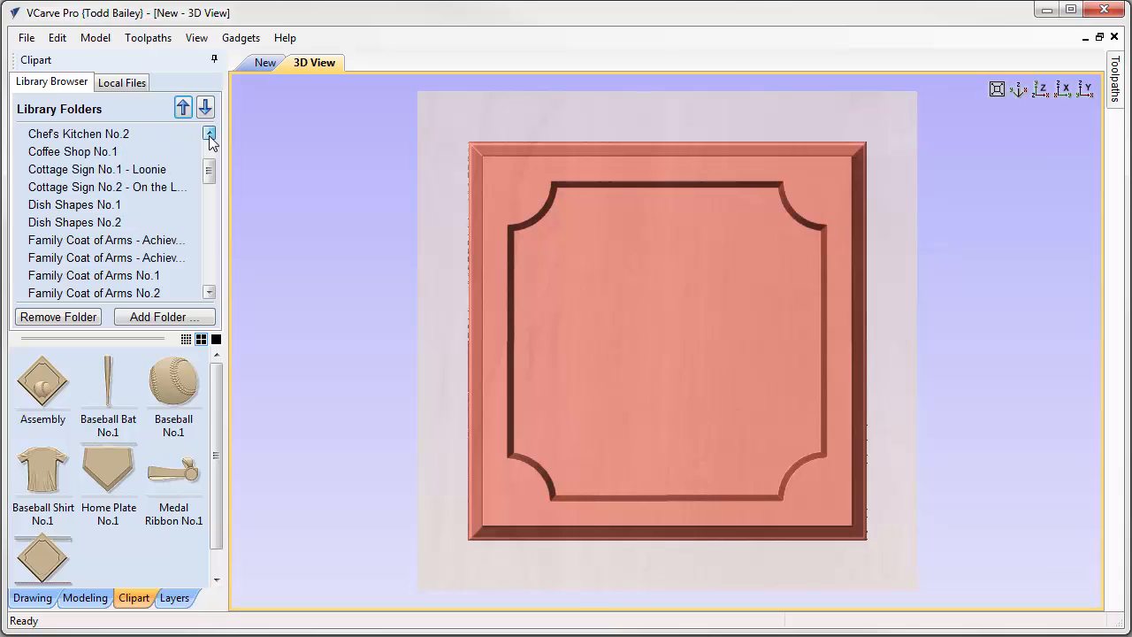
click(134, 188)
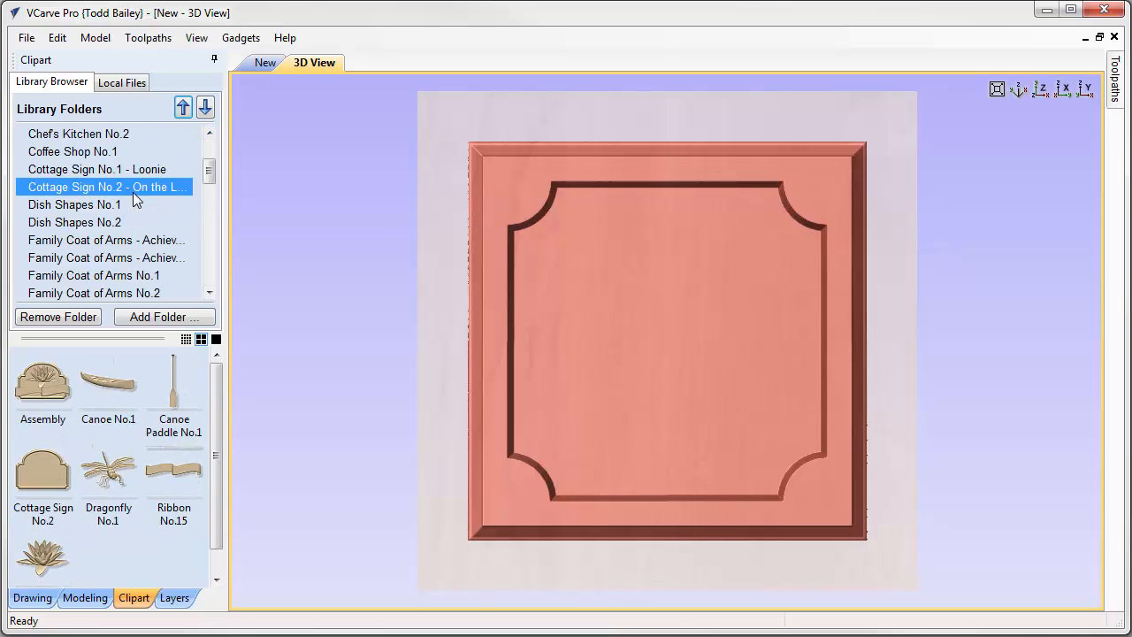
click(179, 477)
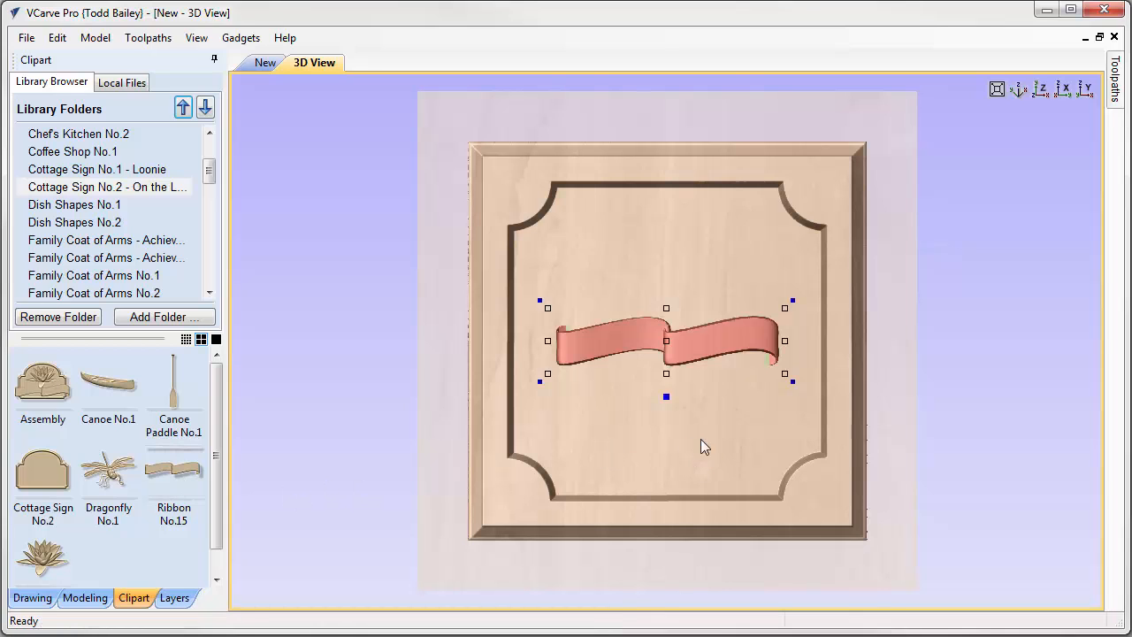
Step: Enlarge the ribbon to about 11.4 by 2.6 inches and move it down across the lower half of the panel
click(592, 574)
drag(592, 574, 662, 384)
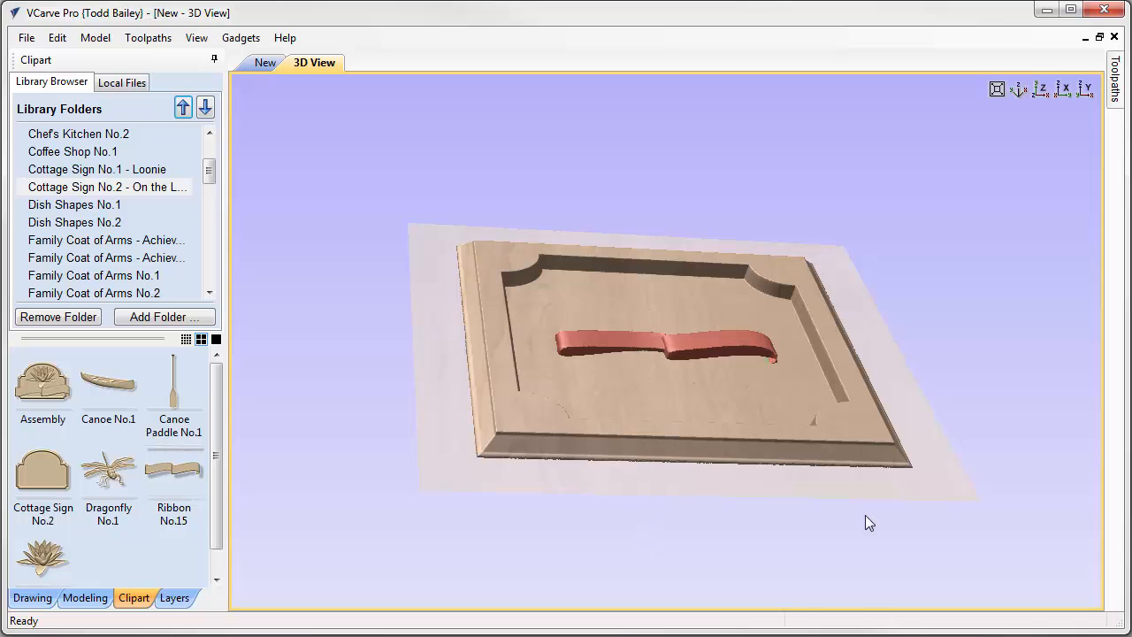
click(1042, 90)
click(739, 330)
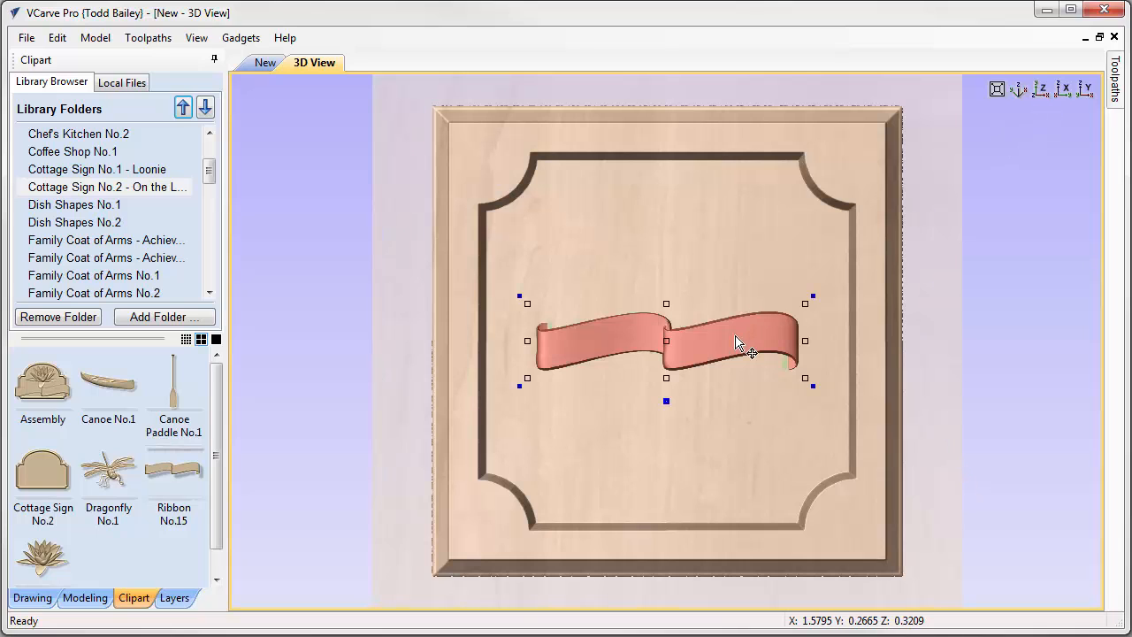
drag(807, 304, 844, 281)
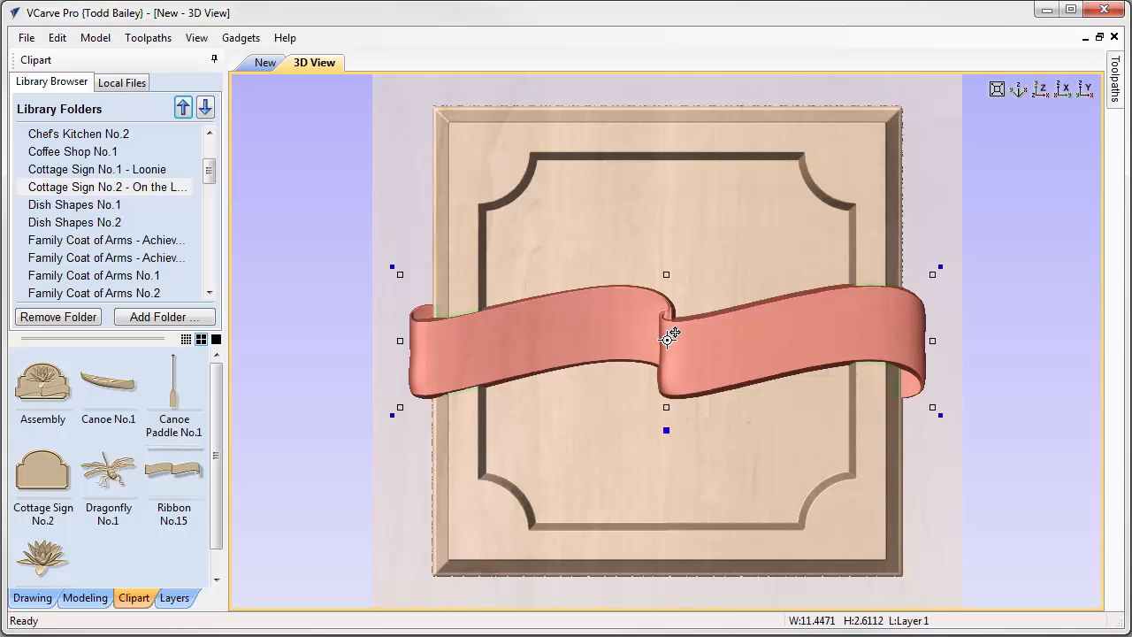
key(Escape)
drag(669, 338, 662, 413)
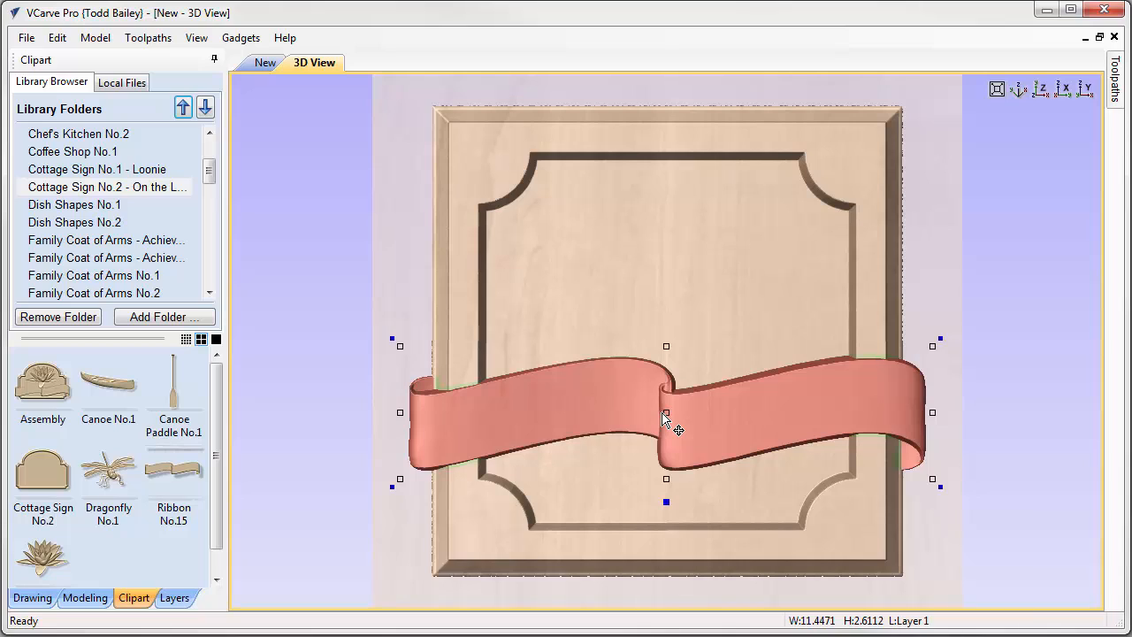
click(389, 289)
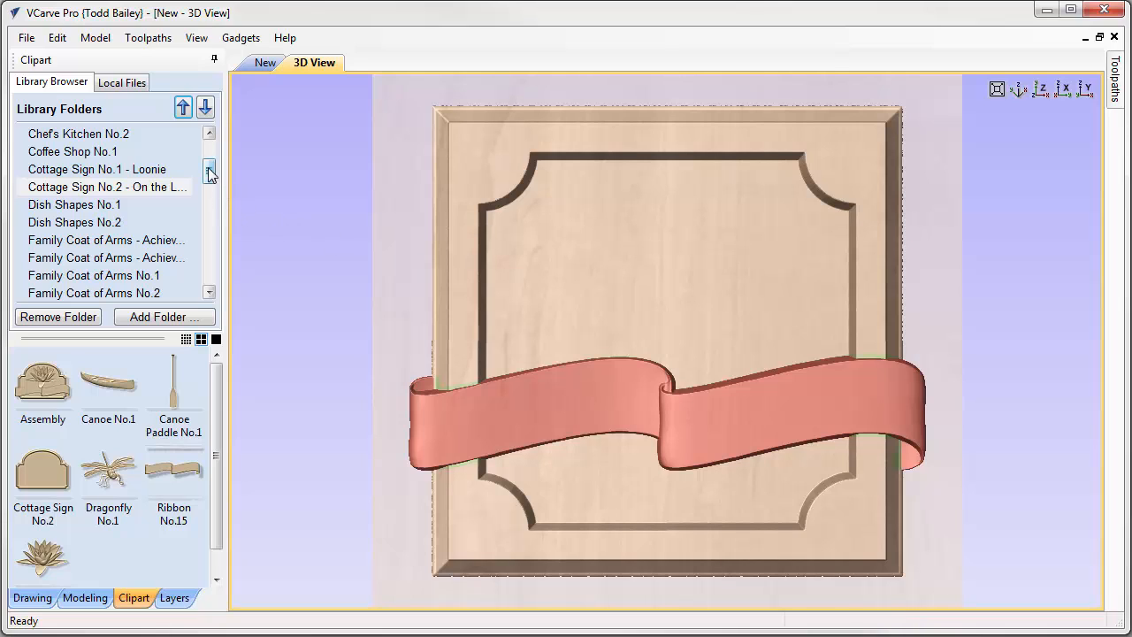
Step: Add Tulip No.1 from the Mother's Garden No.1 clipart folder and check that its combine mode is Merge
drag(209, 173, 210, 231)
click(115, 206)
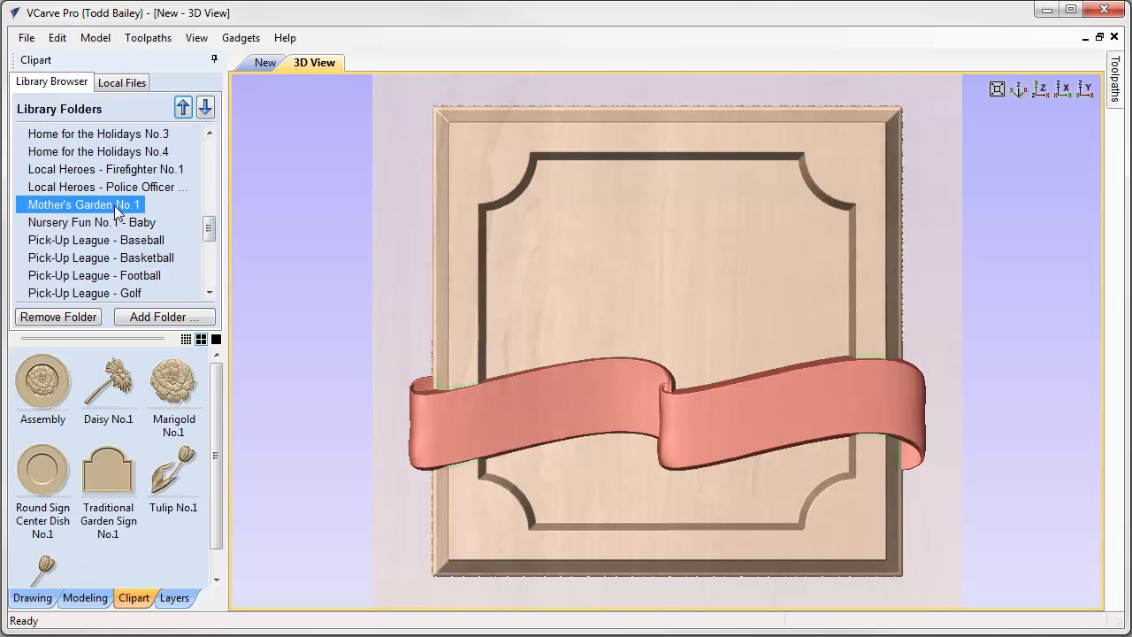
double_click(176, 483)
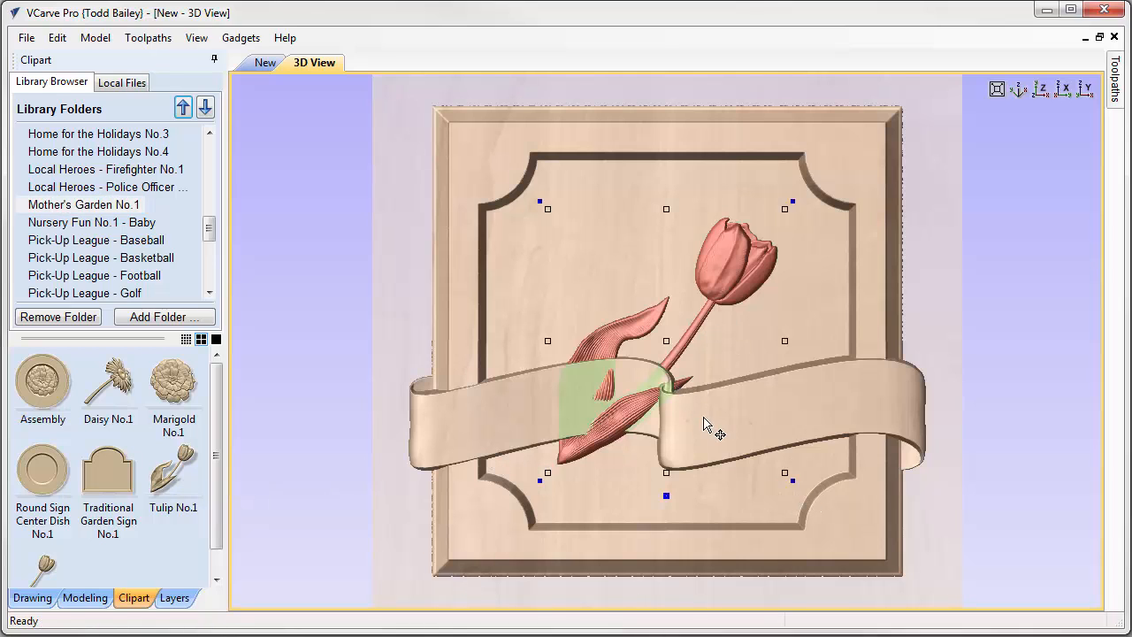
right_click(634, 408)
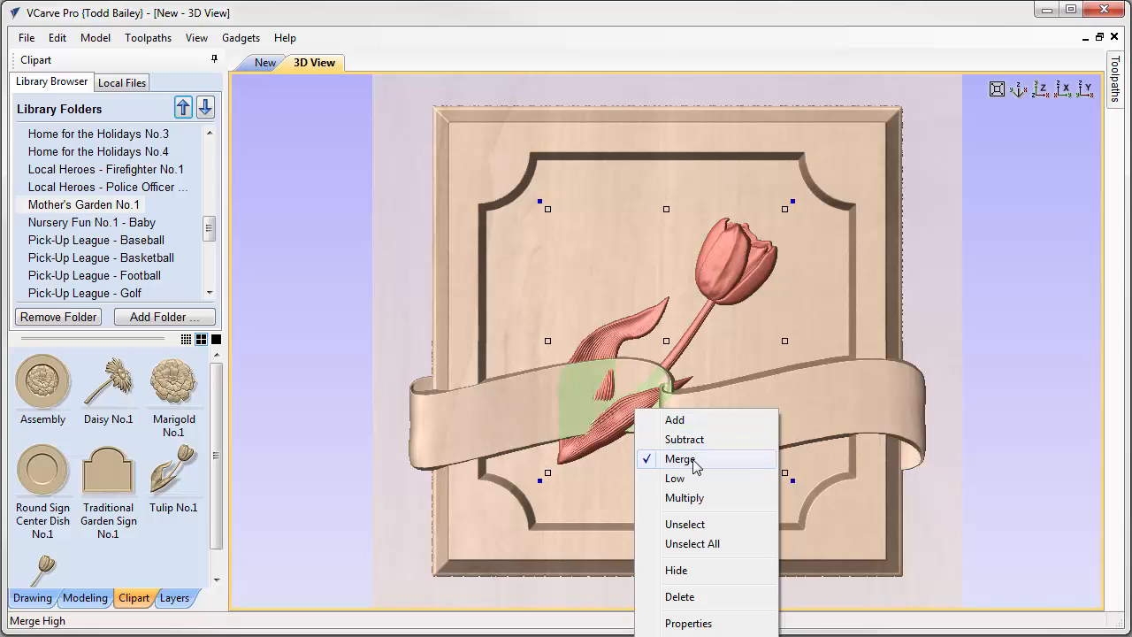
click(726, 276)
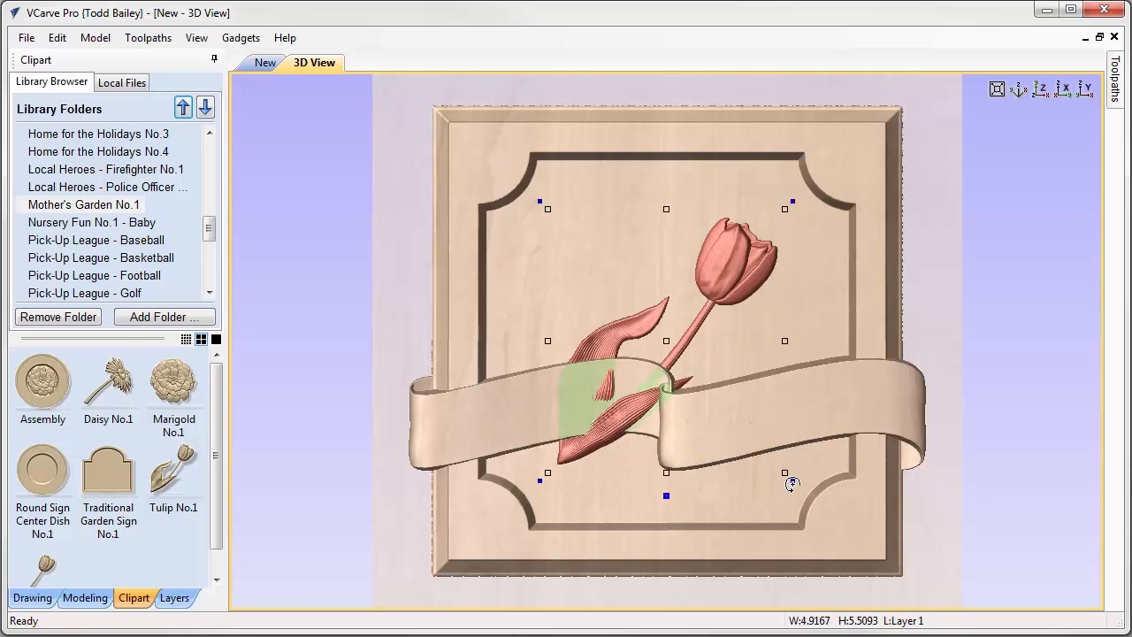
Step: Rotate the tulip to lean left and enlarge it to about 4.9 by 7.8 inches, crossing the ribbon's right half
drag(792, 482, 796, 291)
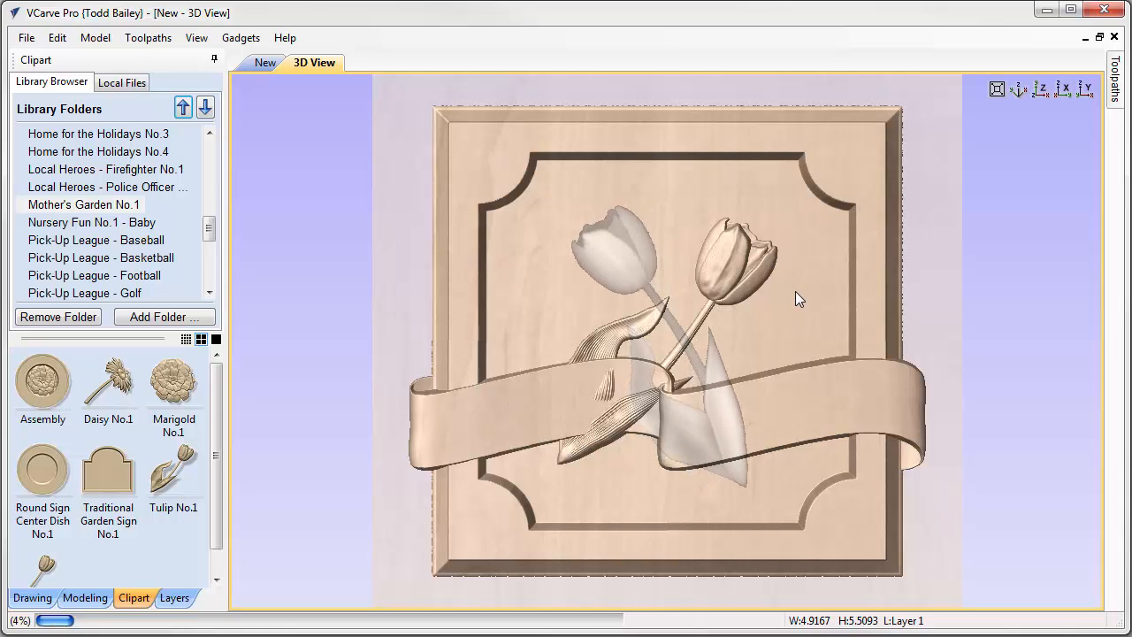
drag(686, 347, 735, 347)
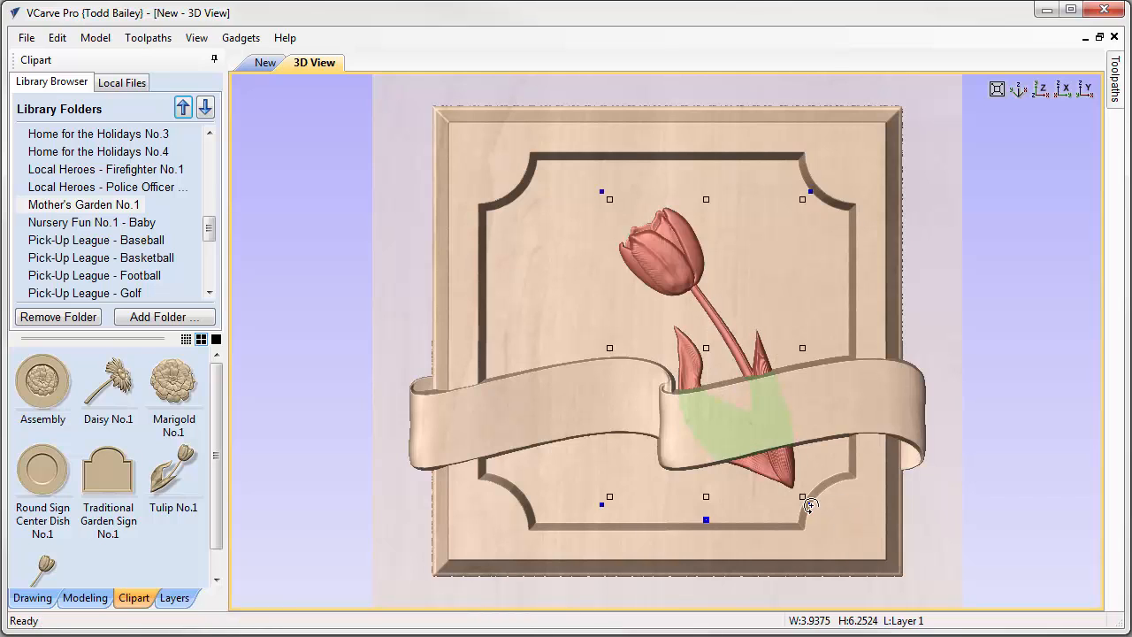
drag(803, 497, 832, 545)
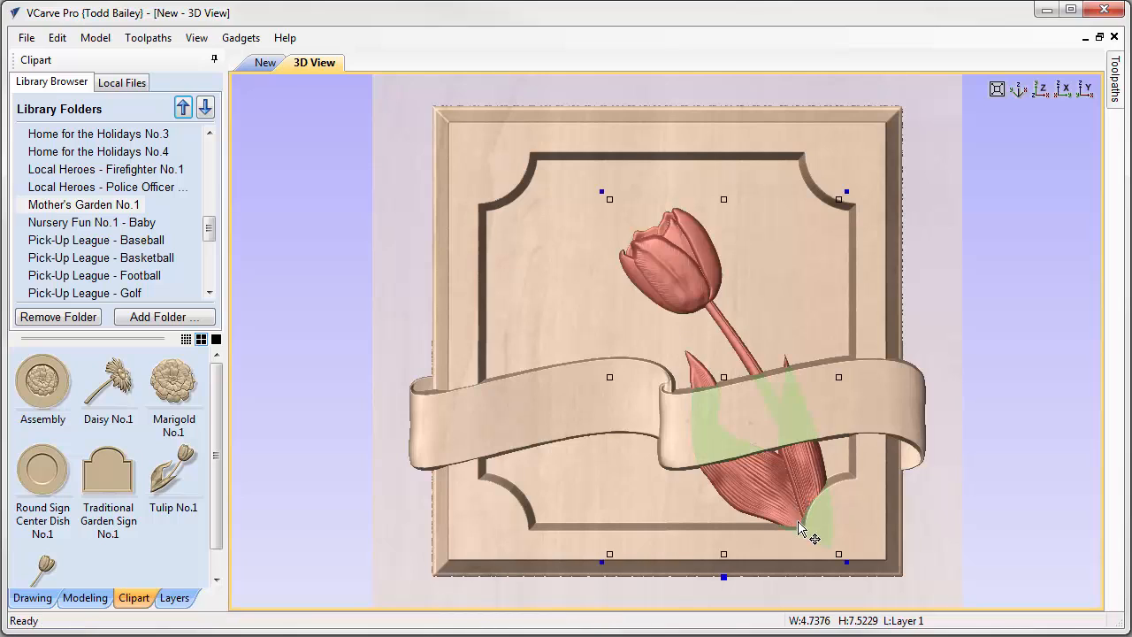
key(Right)
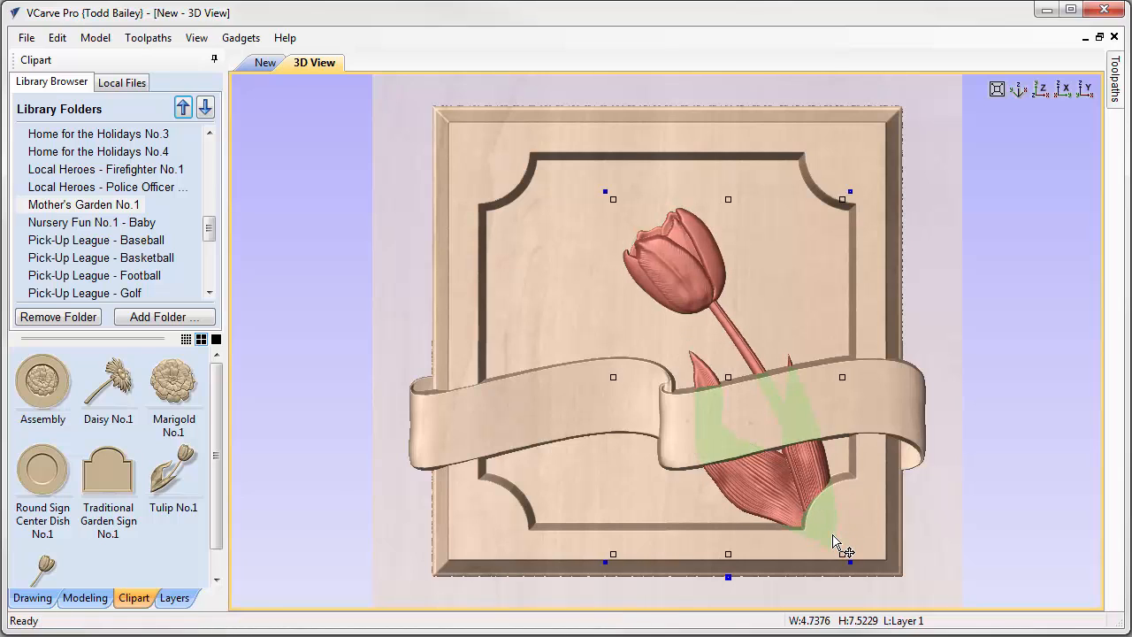
key(Right)
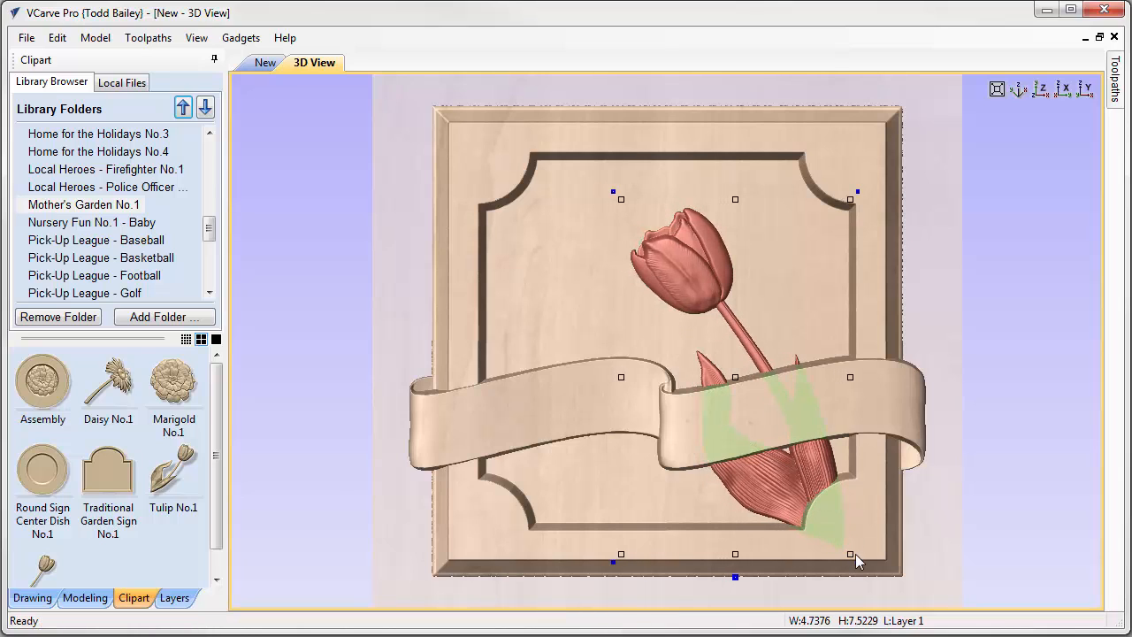
click(622, 196)
click(620, 191)
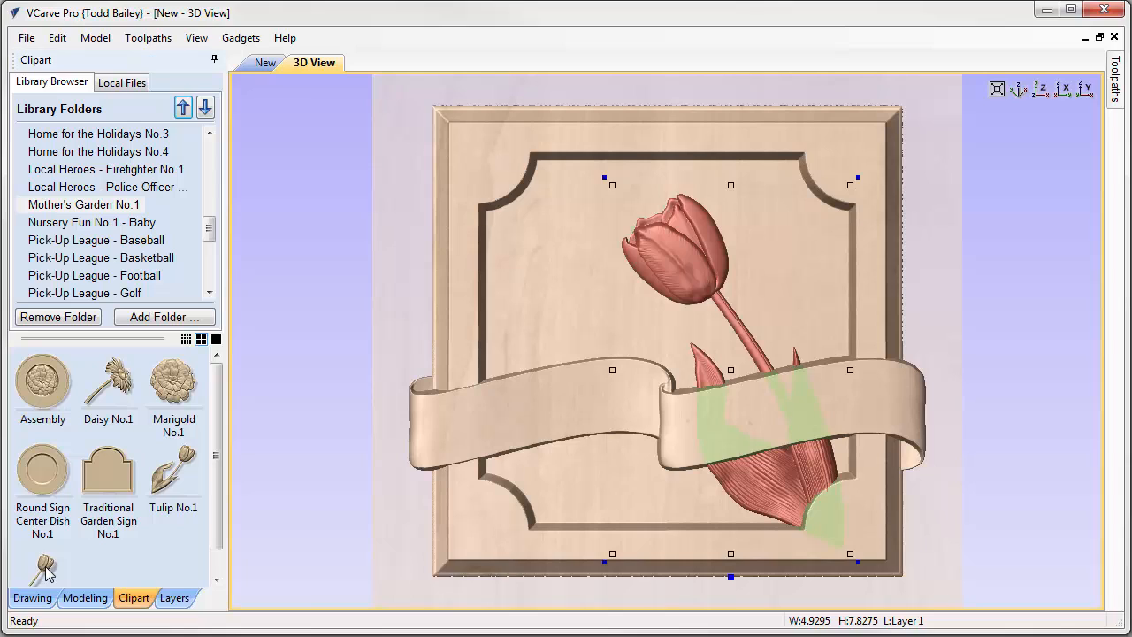
Step: Add Tulip No.2 from the Mother's Garden No.1 clipart above the ribbon's left half and rotate it slightly more upright
drag(47, 573, 476, 397)
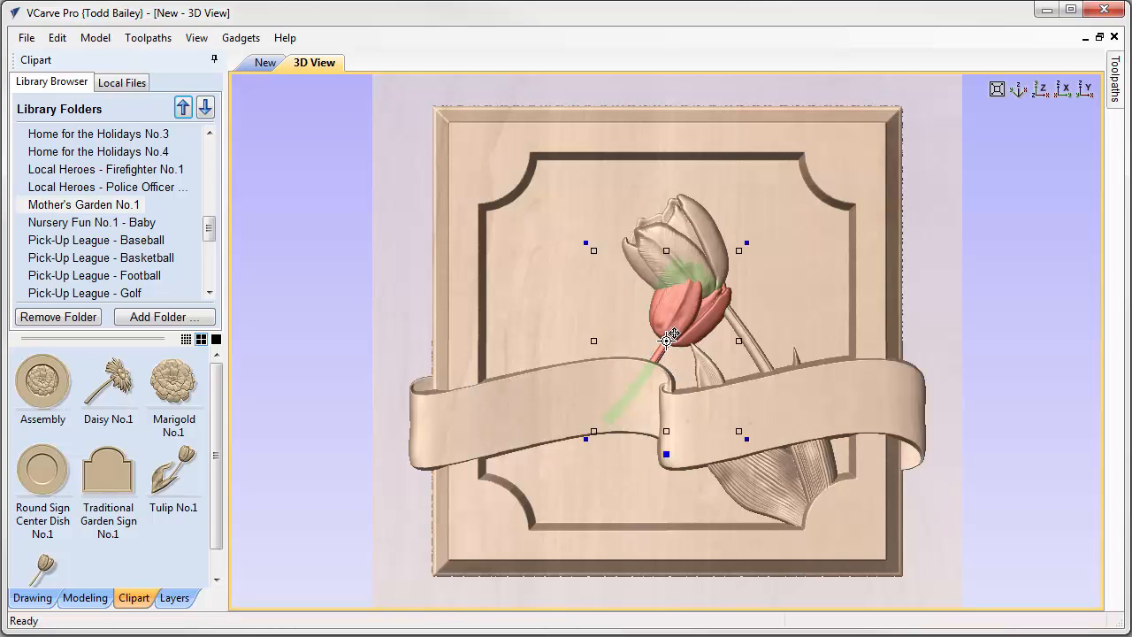
drag(665, 349, 546, 344)
click(610, 452)
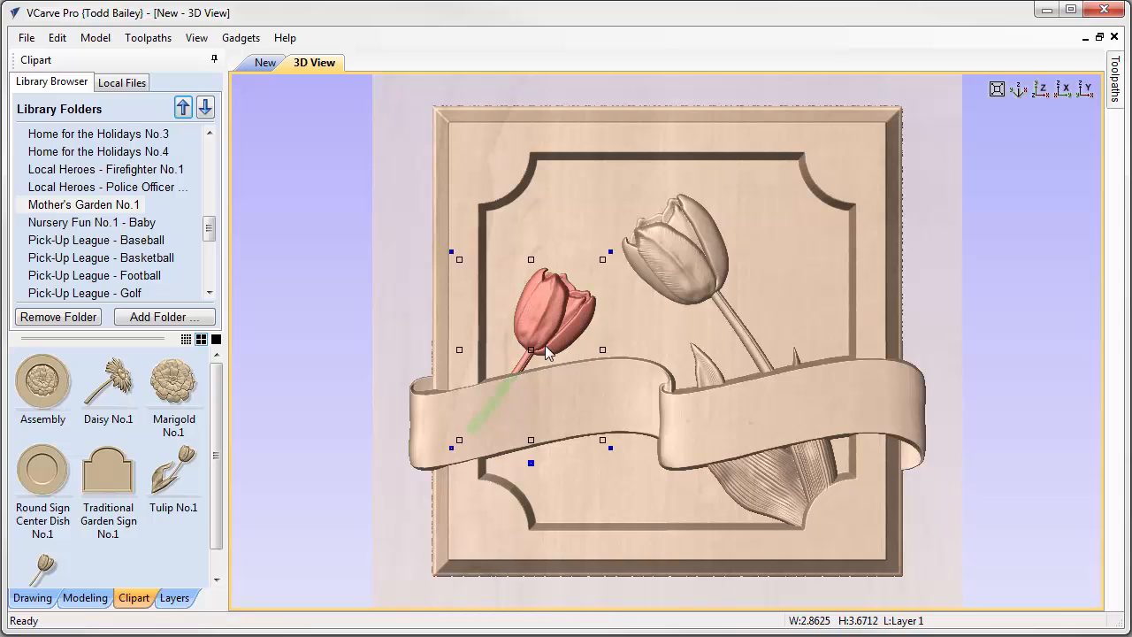
click(611, 452)
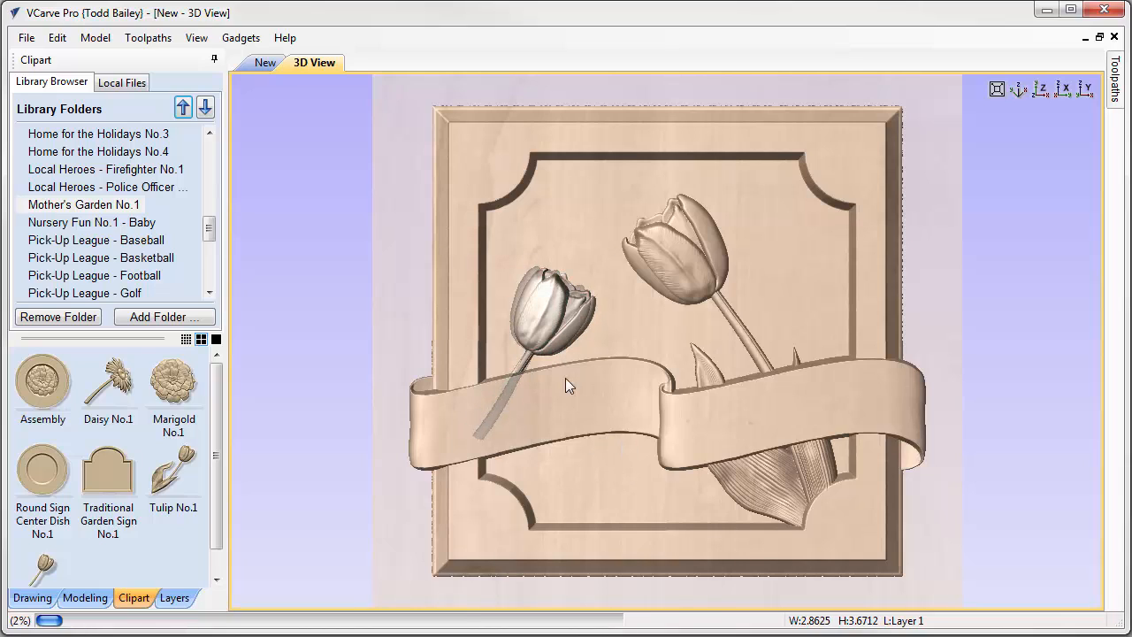
click(547, 349)
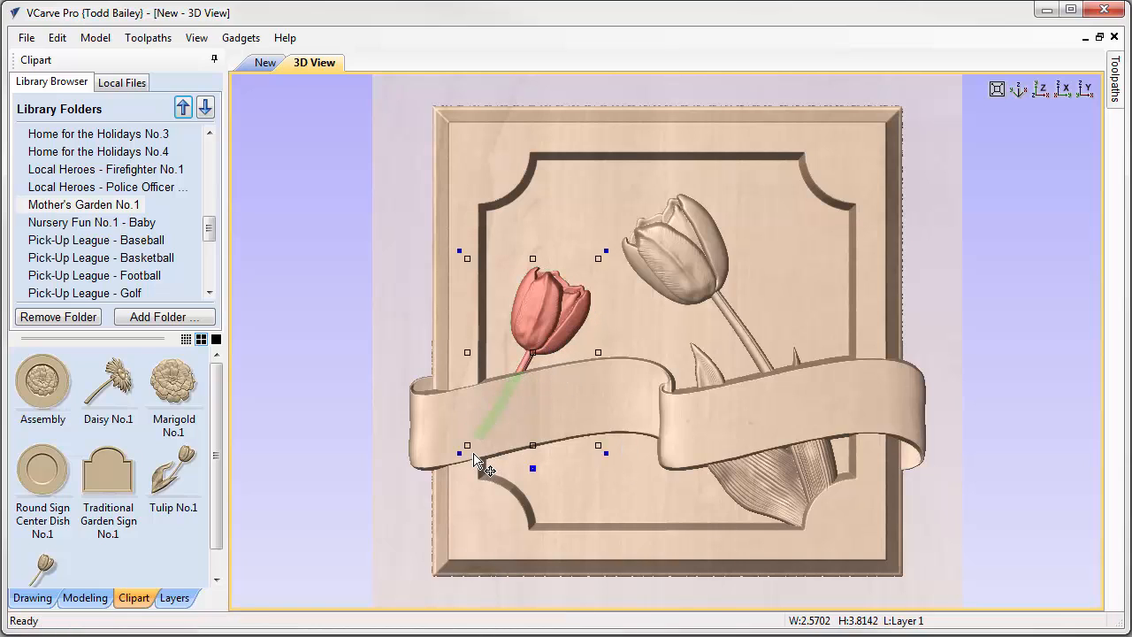
Step: Enlarge the small tulip and adjust its position so its stem runs behind the ribbon's left half
drag(466, 446, 462, 469)
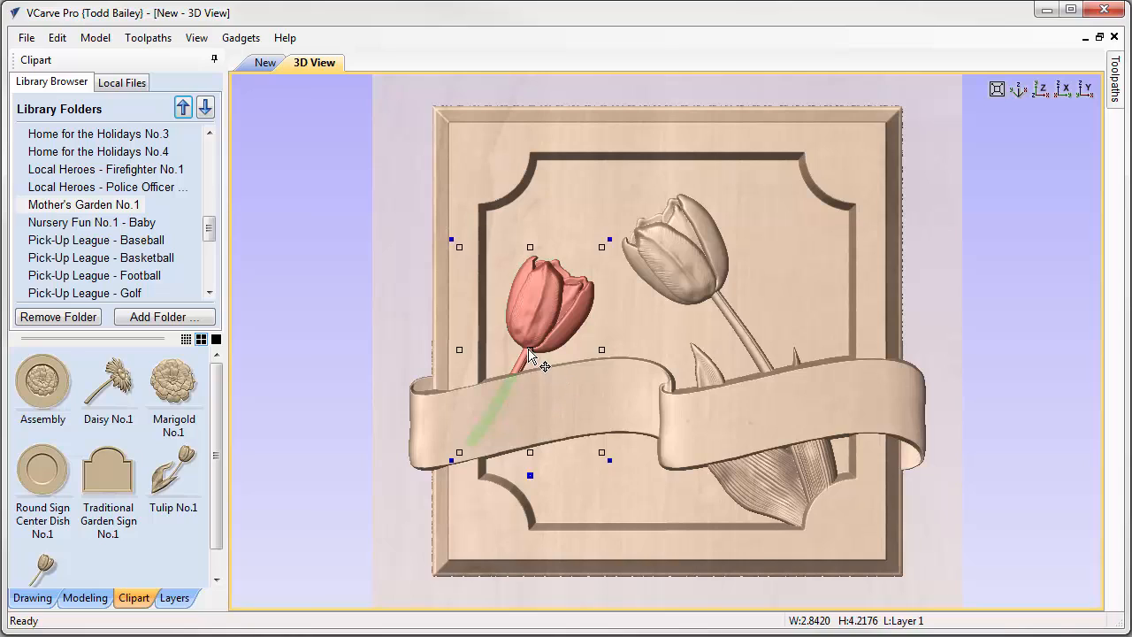
drag(530, 341, 535, 349)
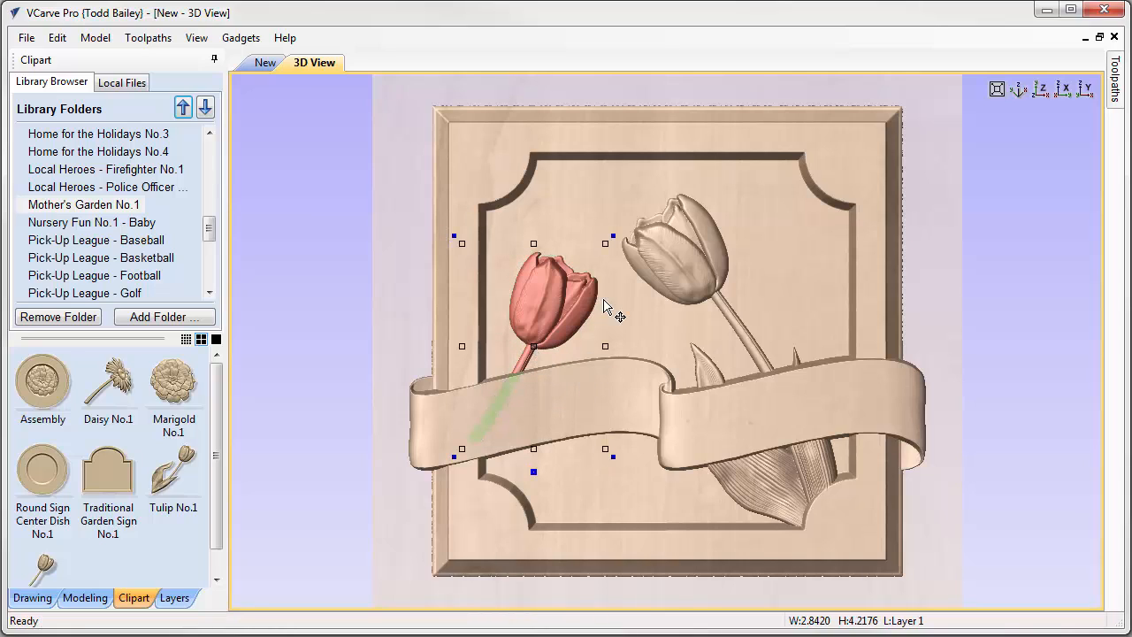
drag(608, 245, 609, 246)
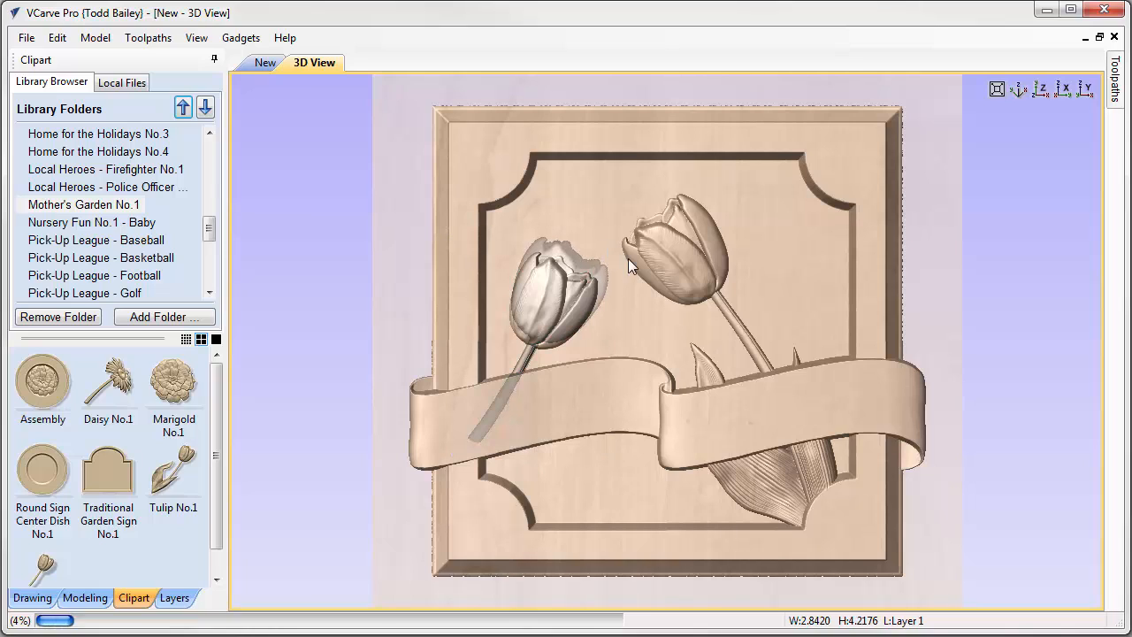
Step: Enlarge the large tulip to about 5.2 by 8.3 inches and shift it slightly to the right
click(692, 279)
click(692, 278)
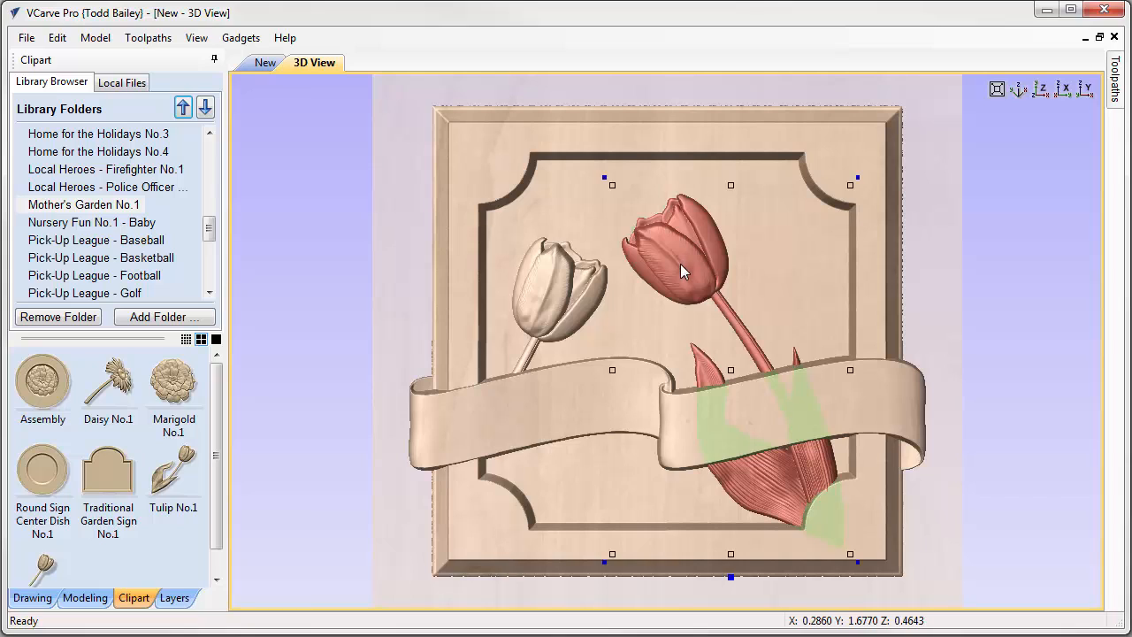
drag(607, 178, 606, 171)
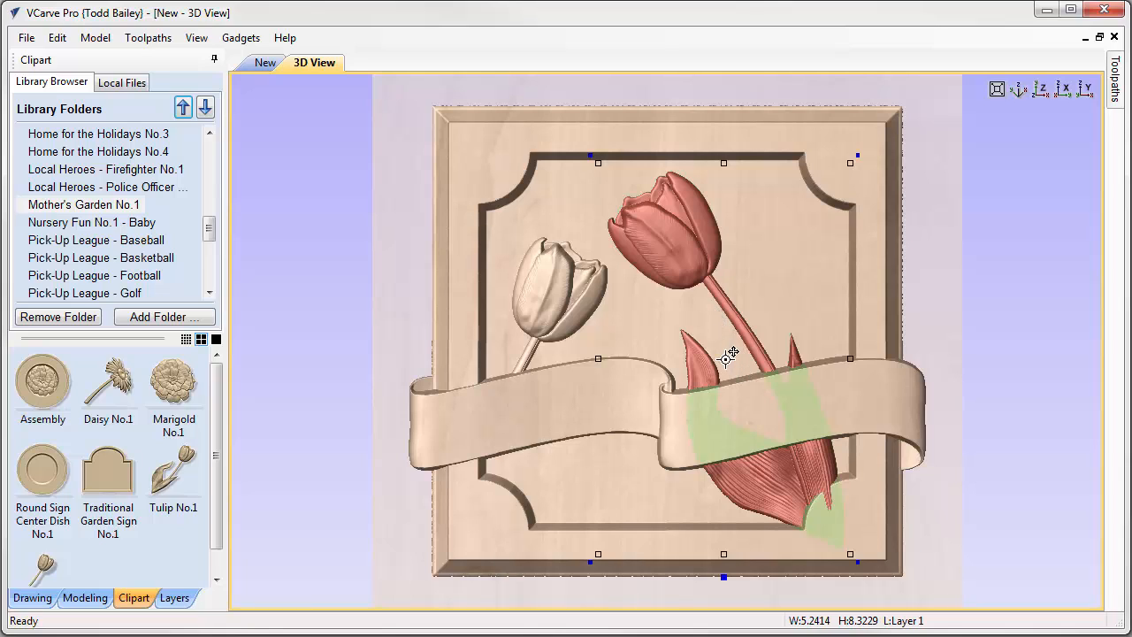
drag(728, 365, 731, 365)
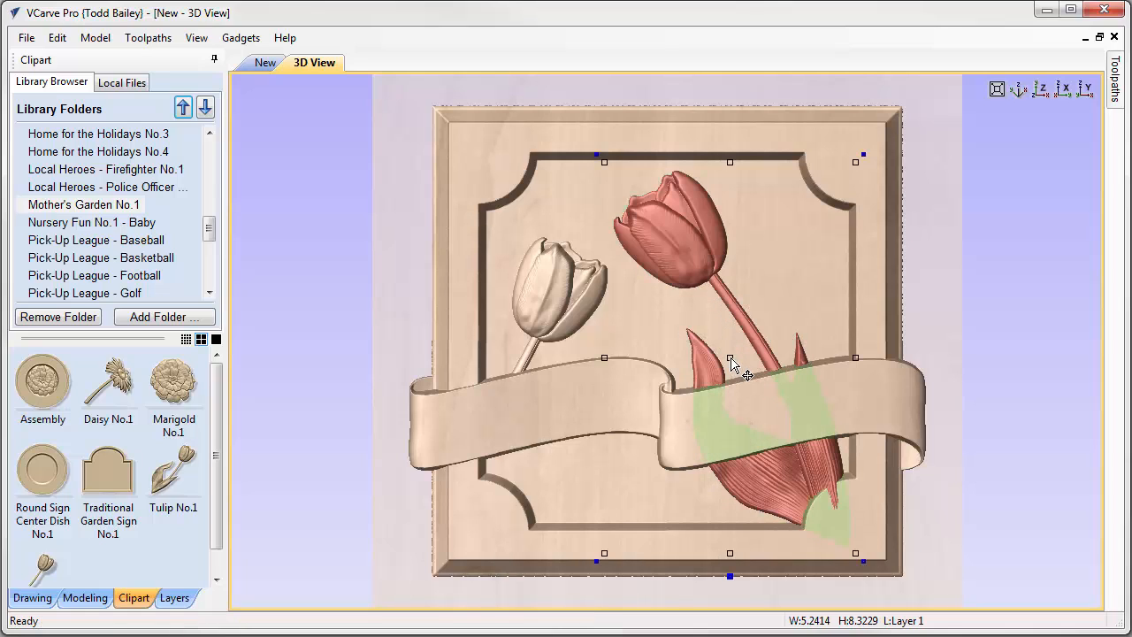
click(997, 373)
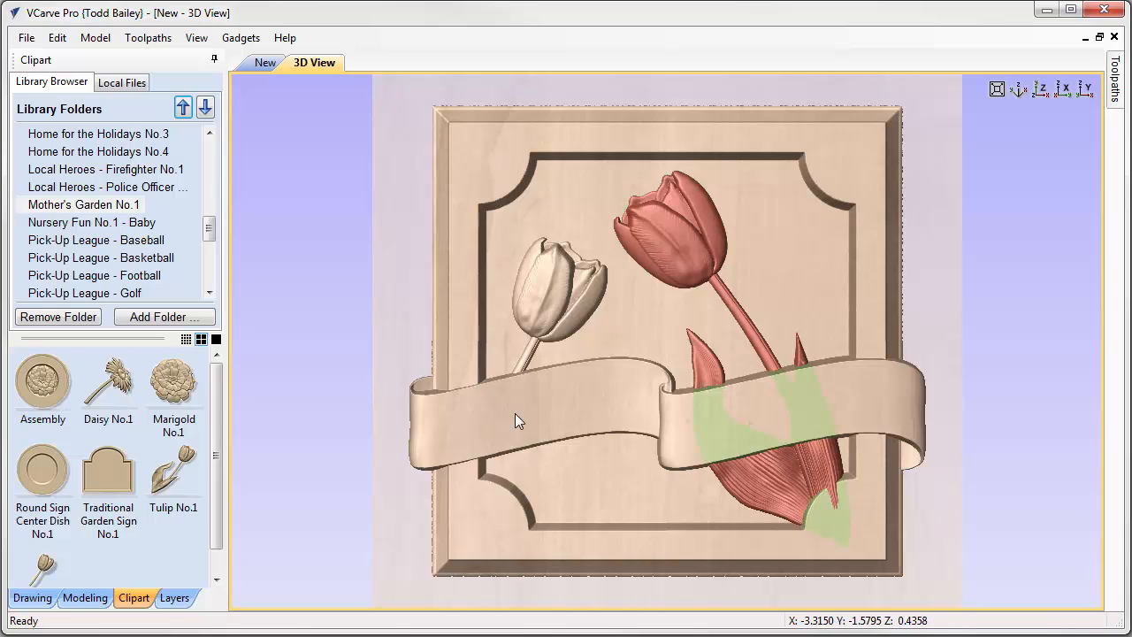
Step: Open the ribbon's combine and height settings and compare them with the full Component Properties form
click(670, 428)
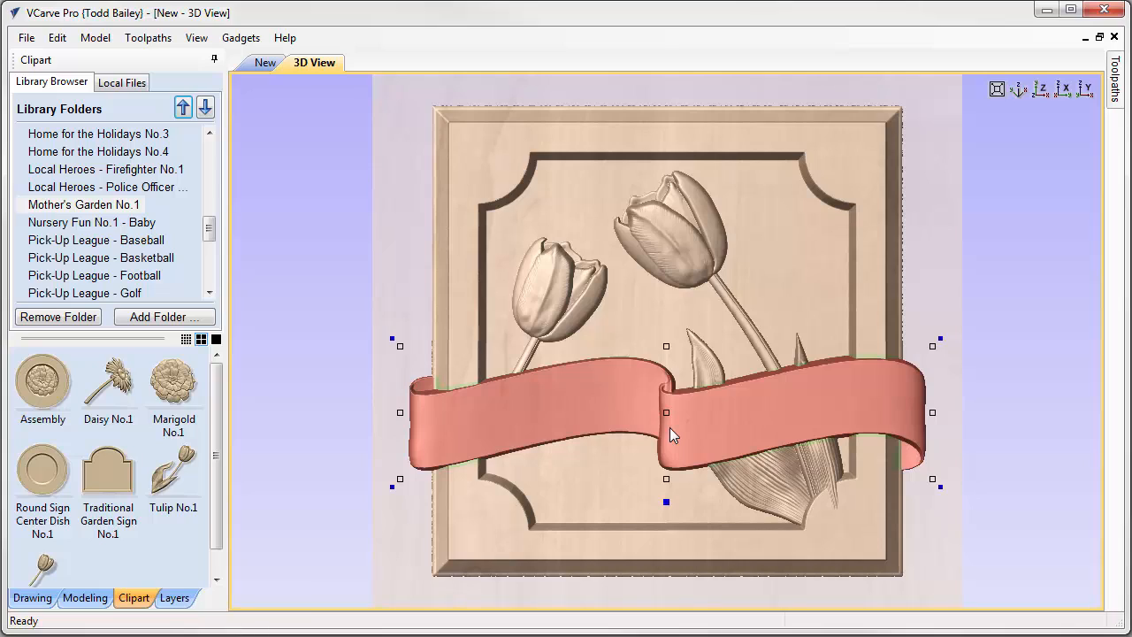
double_click(669, 504)
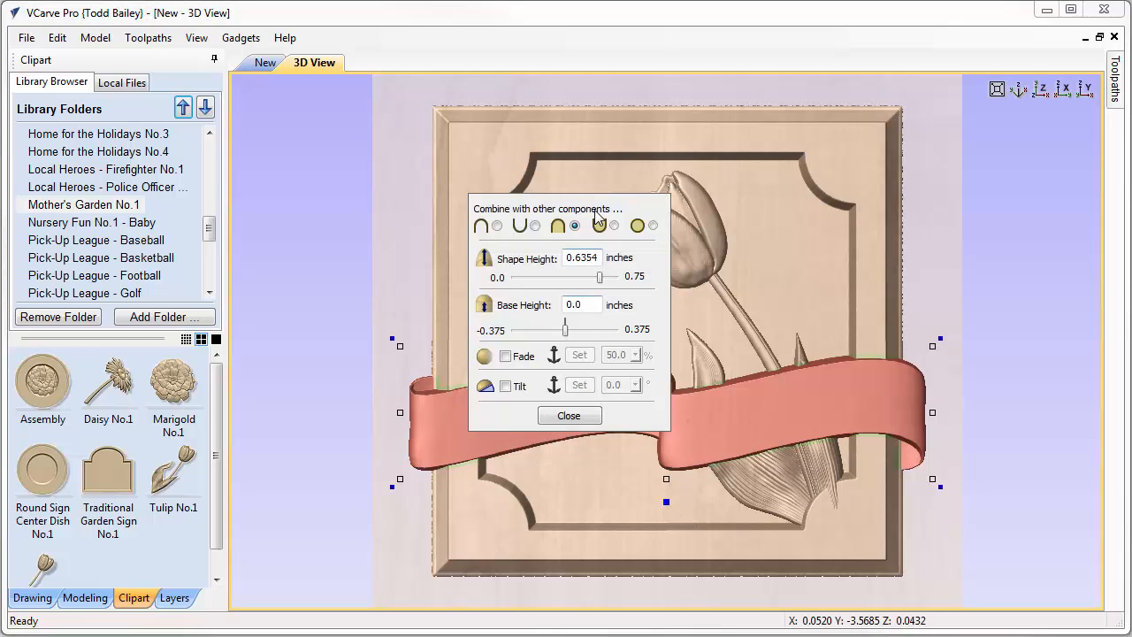
drag(598, 218, 1029, 182)
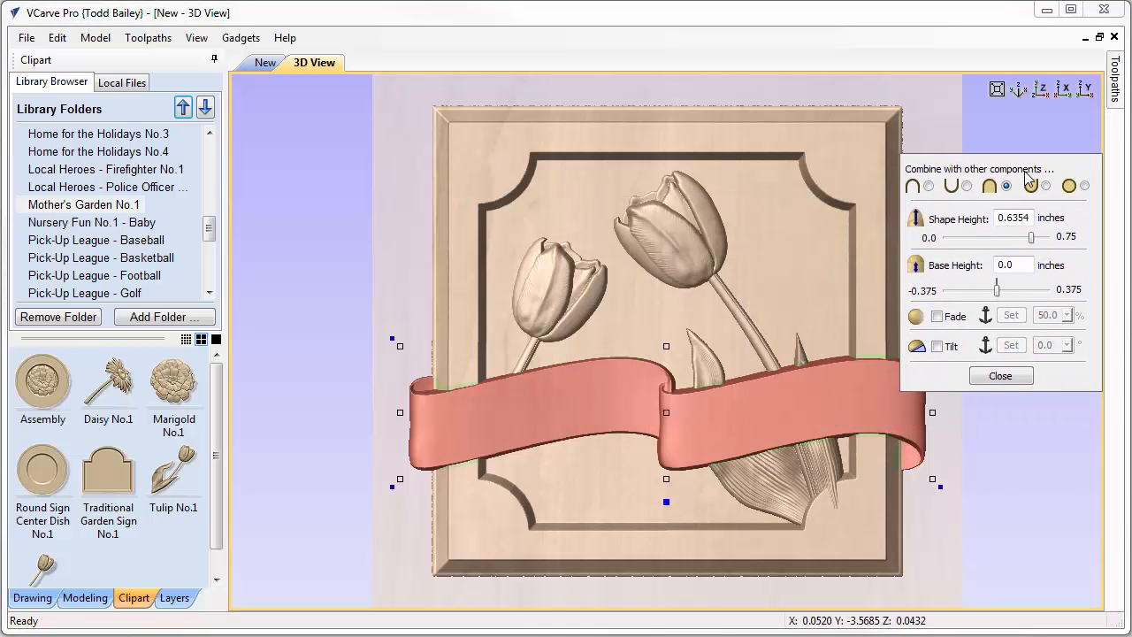
click(85, 598)
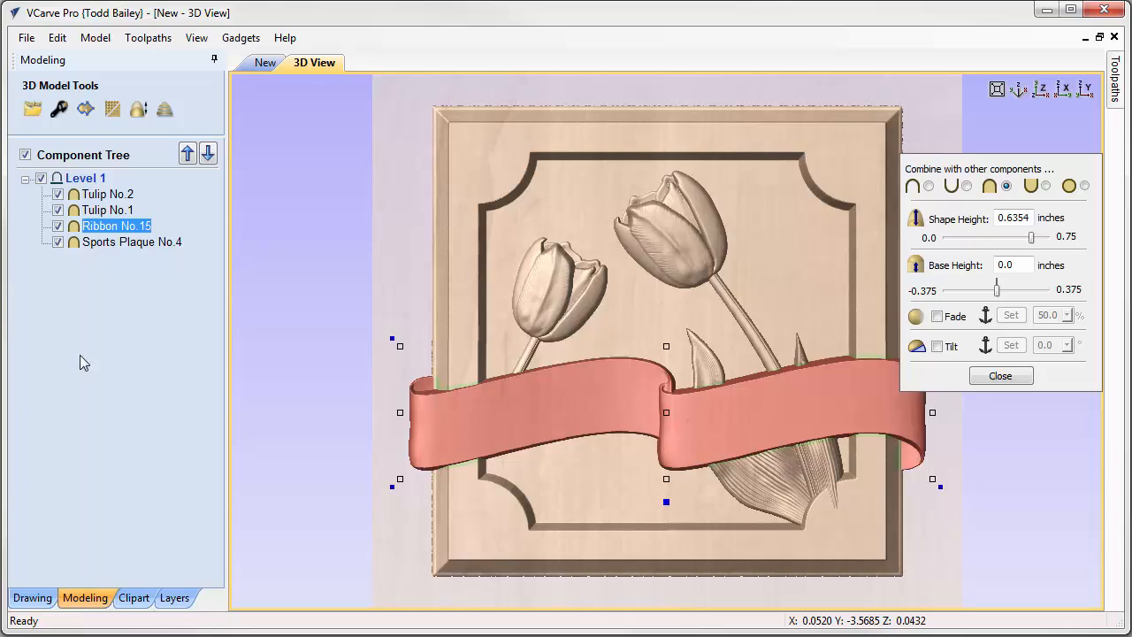
click(58, 110)
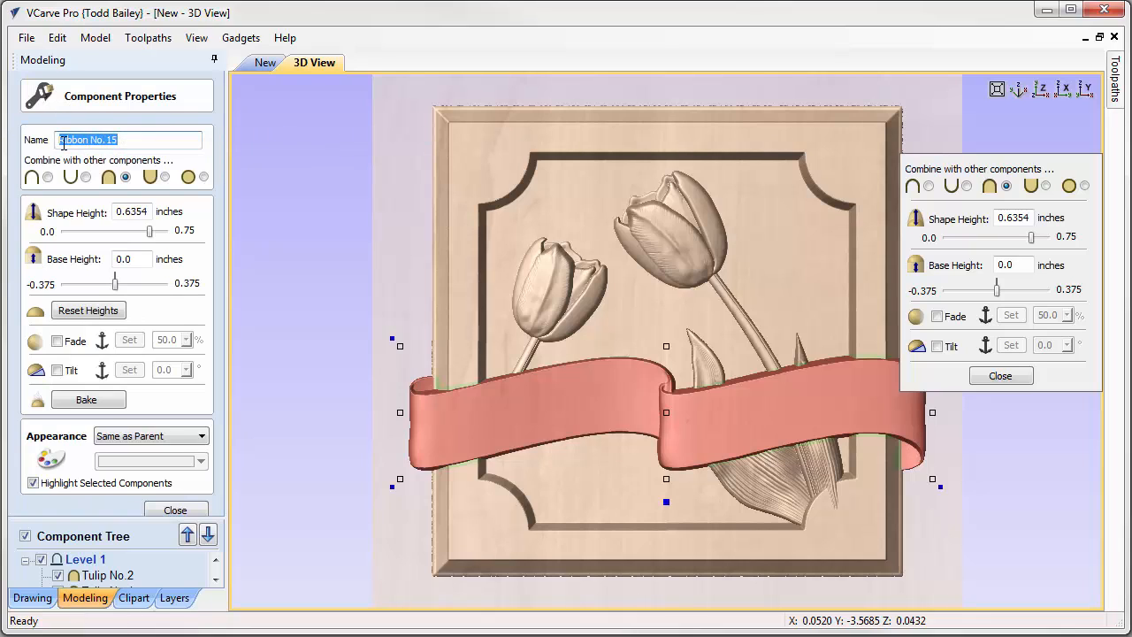
click(175, 510)
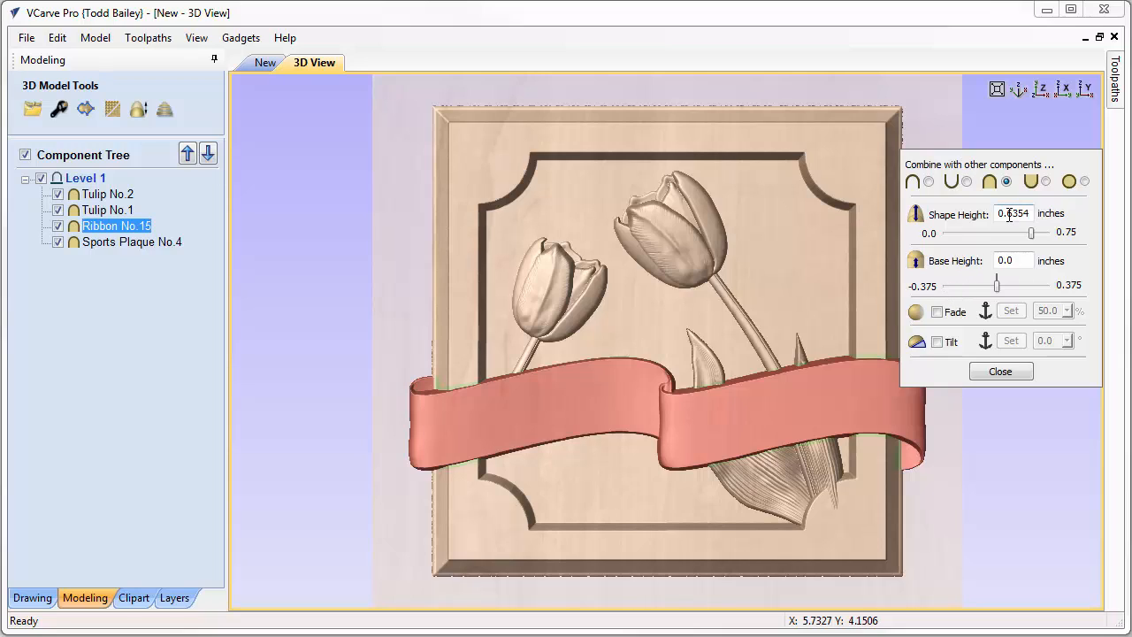
Step: Set the ribbon's shape height to 0.5 inches
drag(1009, 215, 1033, 213)
text(5)
key(Return)
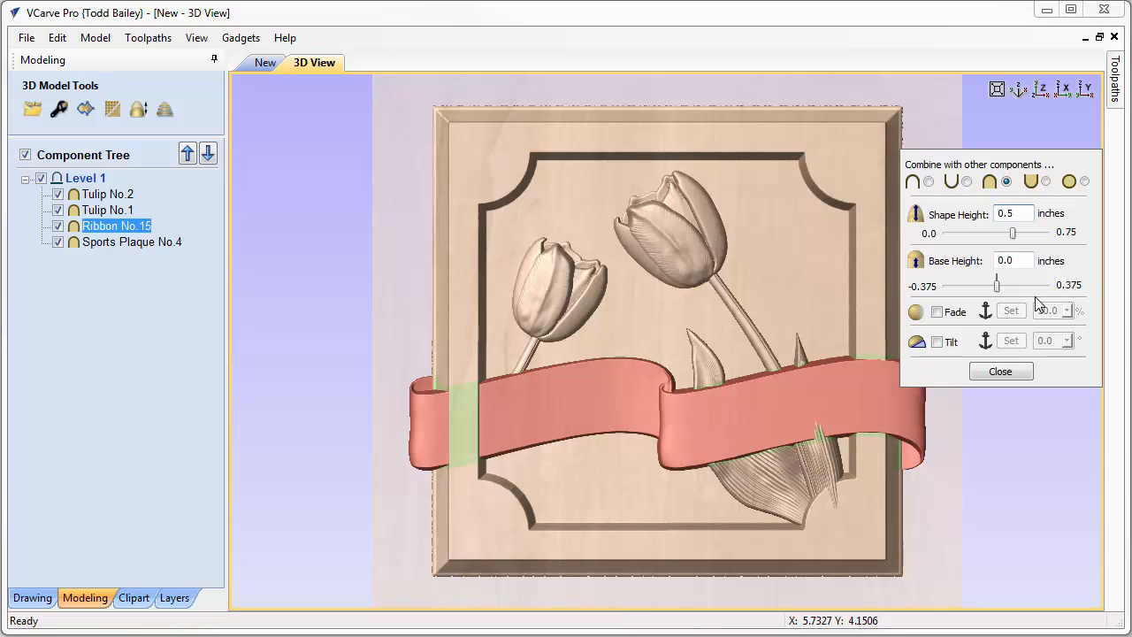
click(1017, 372)
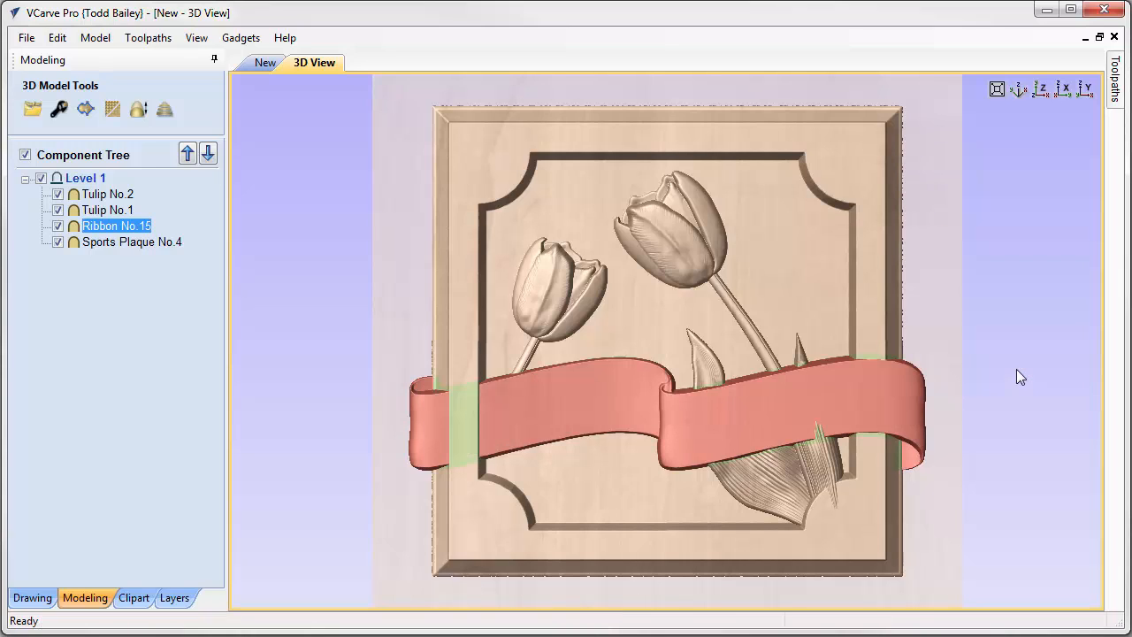
Step: Set the shape height of the square base panel, Sports Plaque No.4, to 0.3 inches
click(880, 299)
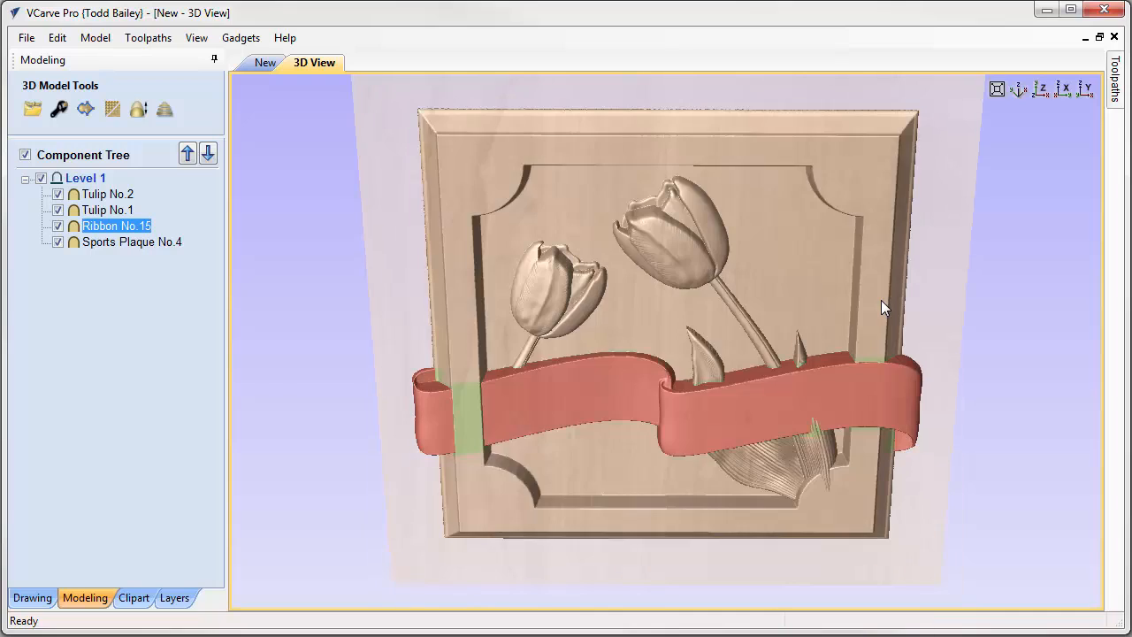
click(1041, 91)
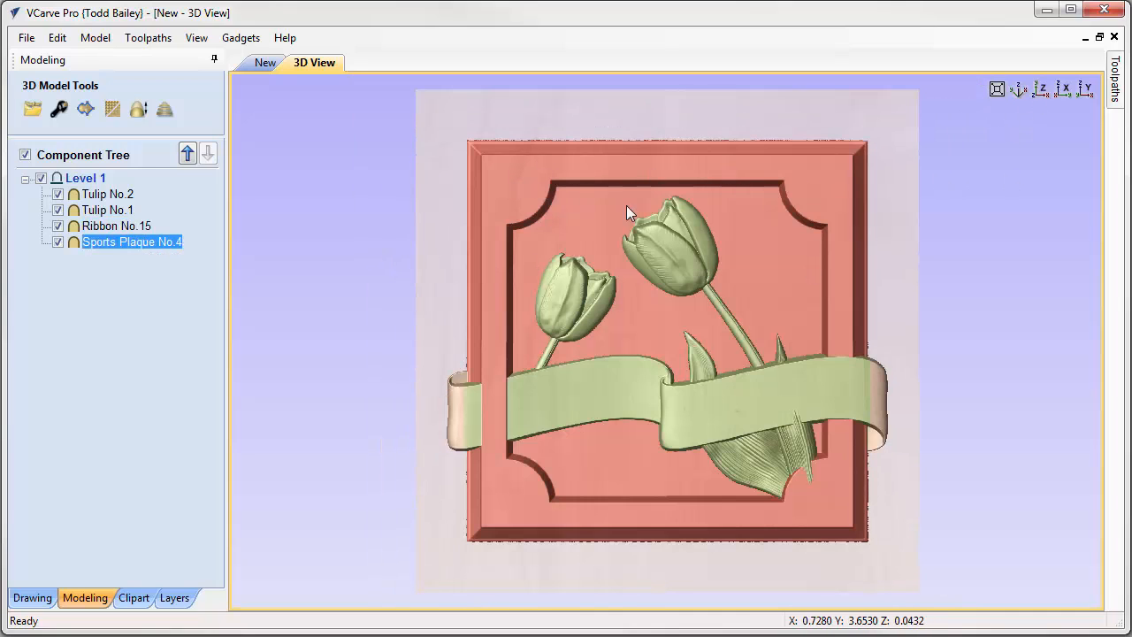
click(600, 522)
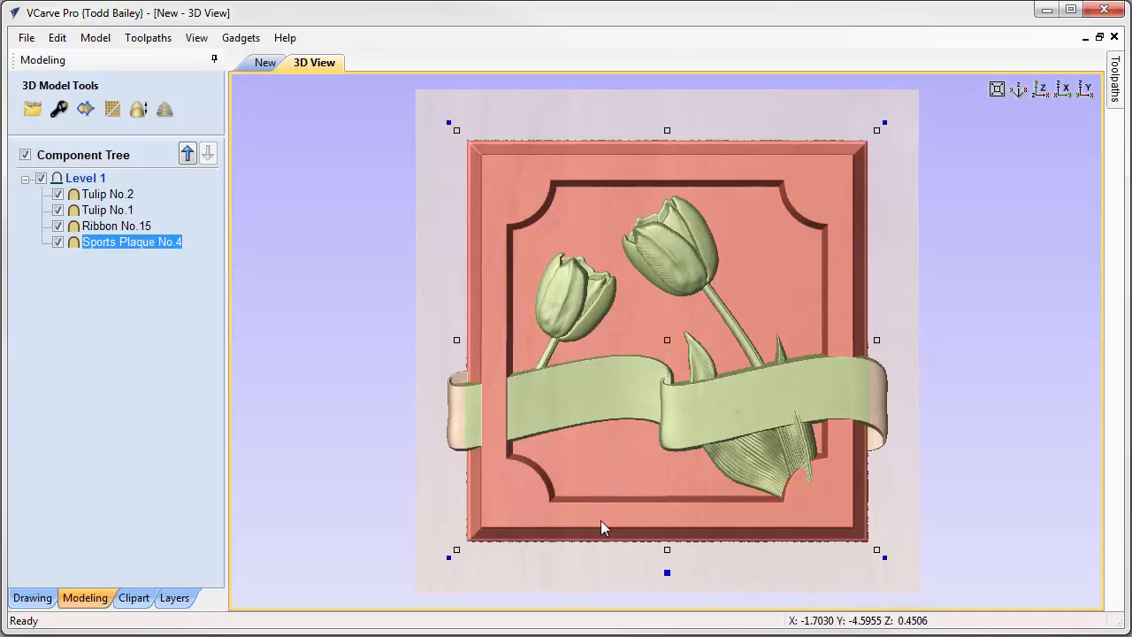
click(666, 573)
drag(714, 523, 930, 179)
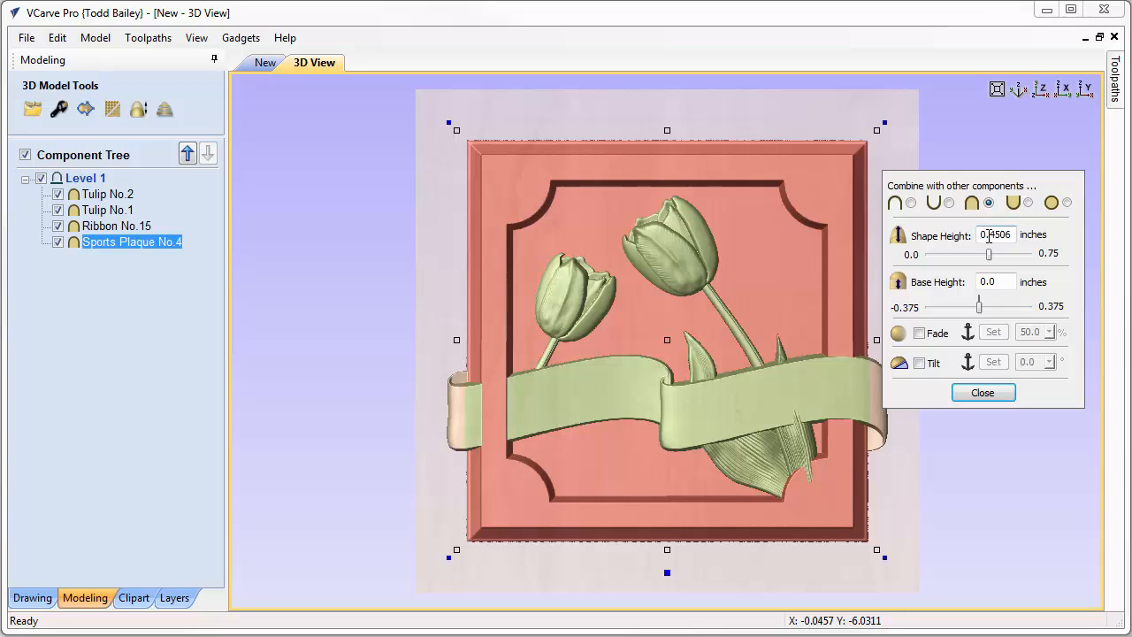
drag(990, 235, 1021, 236)
text(3)
key(Return)
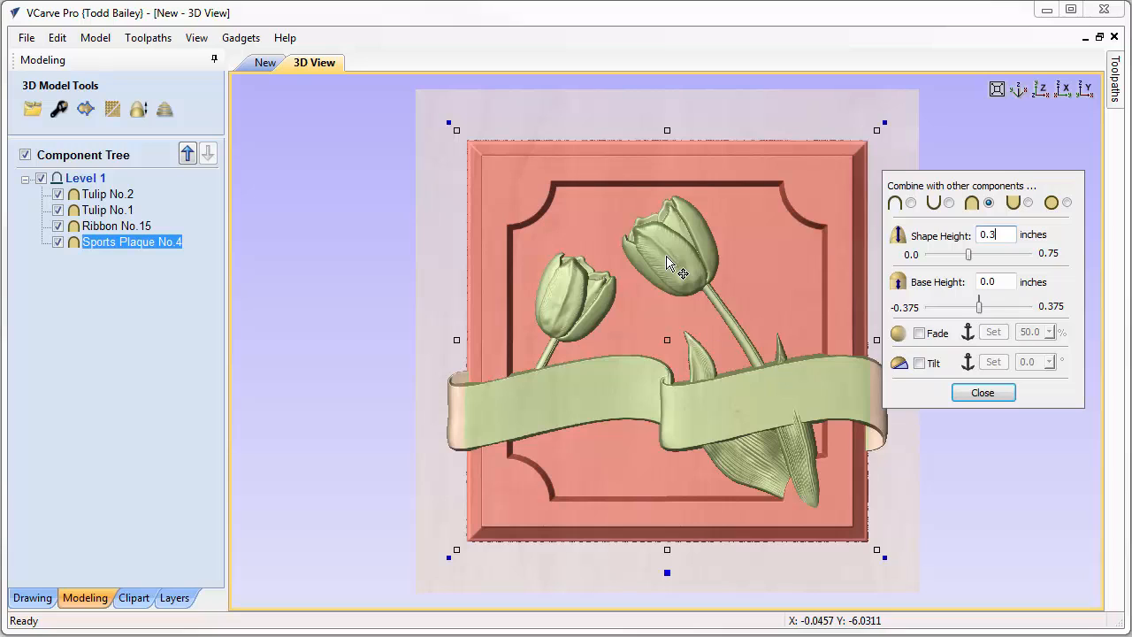
Step: Change the shape height of the small tulip, Tulip No.2, and close its settings
click(558, 302)
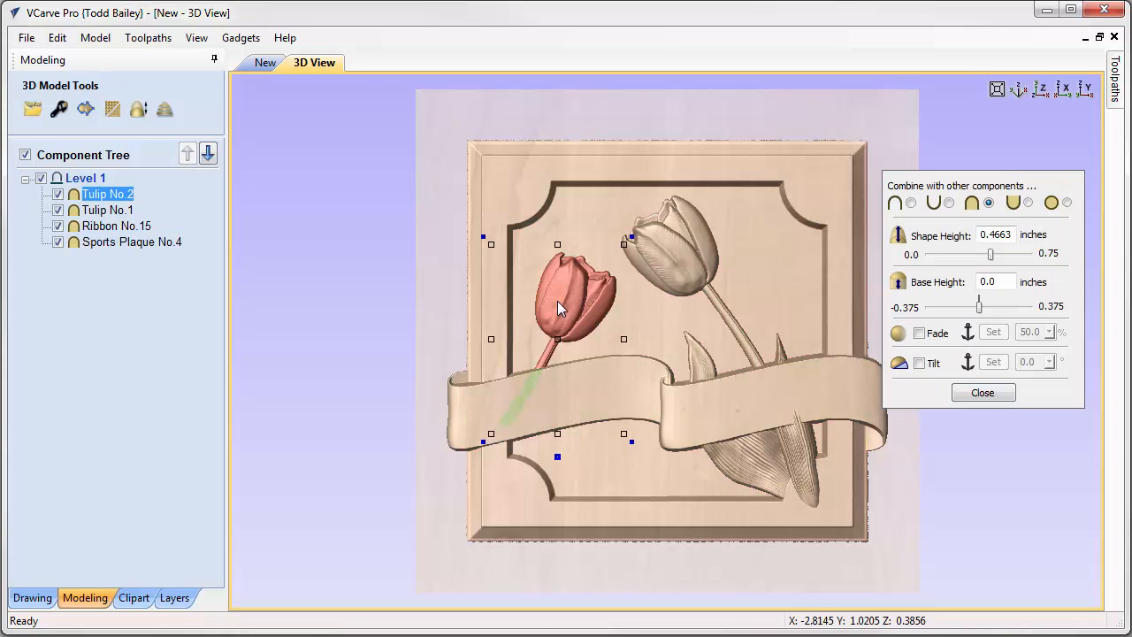
drag(1013, 234, 1001, 235)
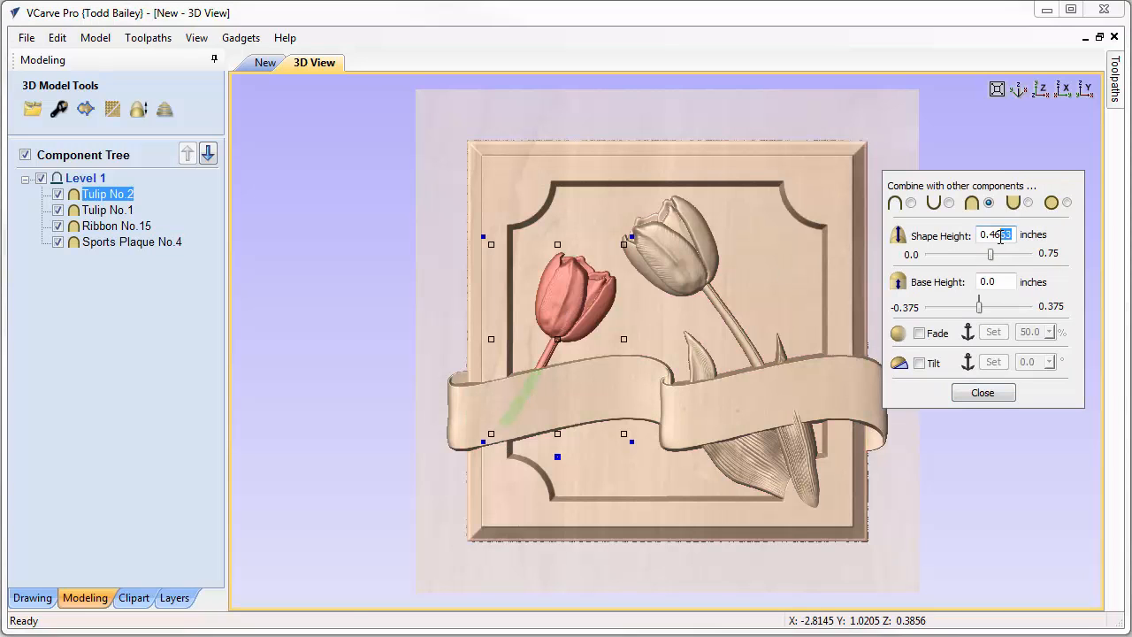
text(5)
click(994, 393)
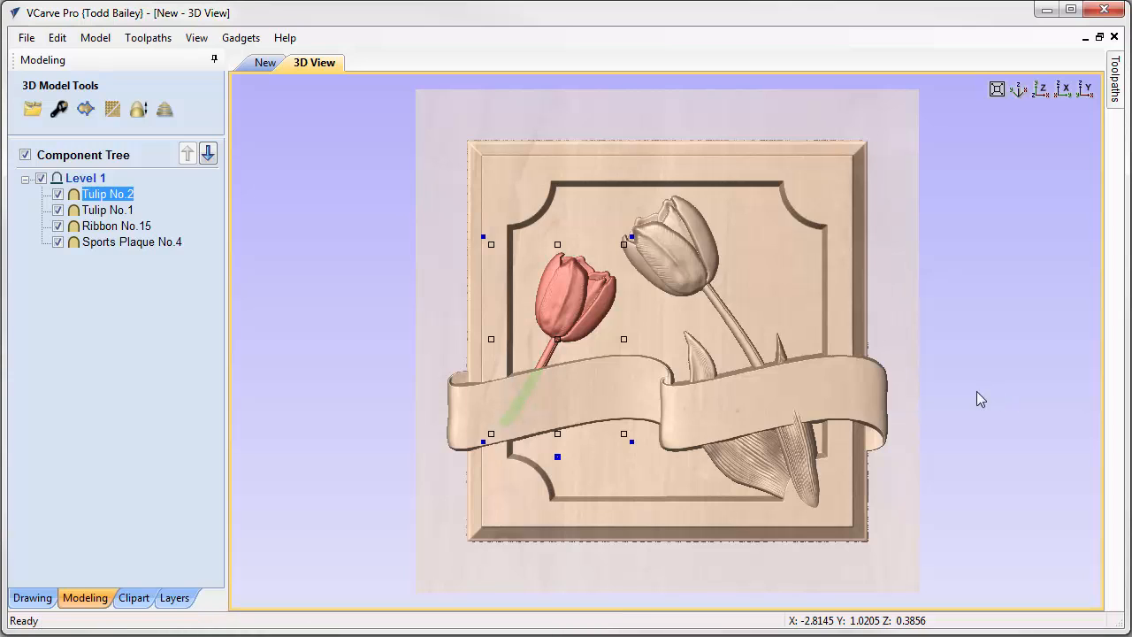
double_click(679, 266)
click(1037, 93)
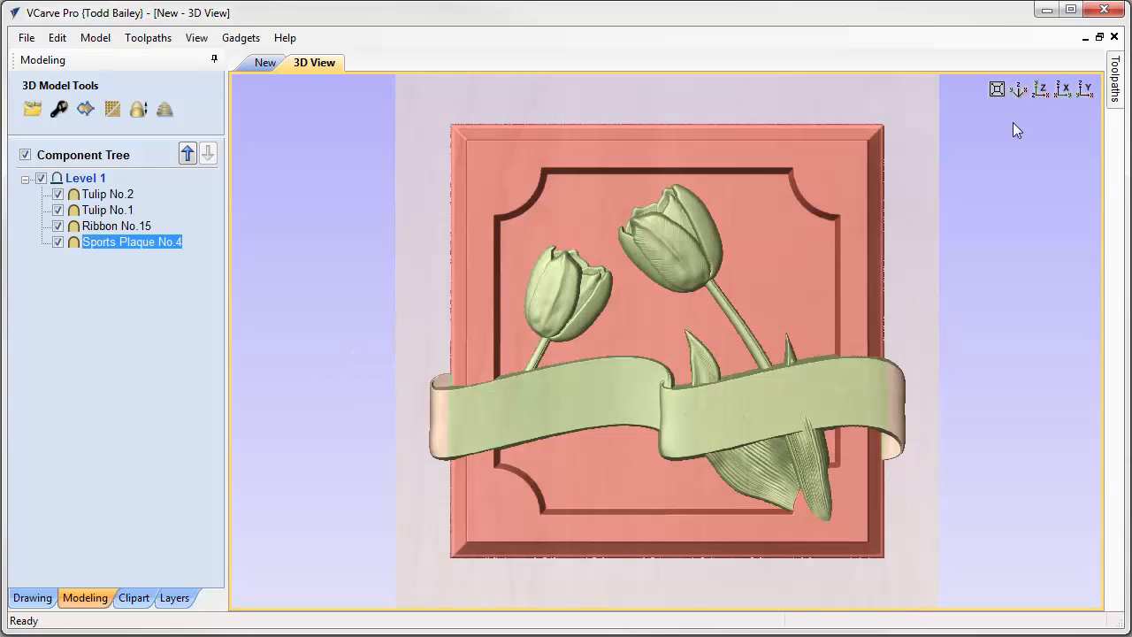
click(802, 452)
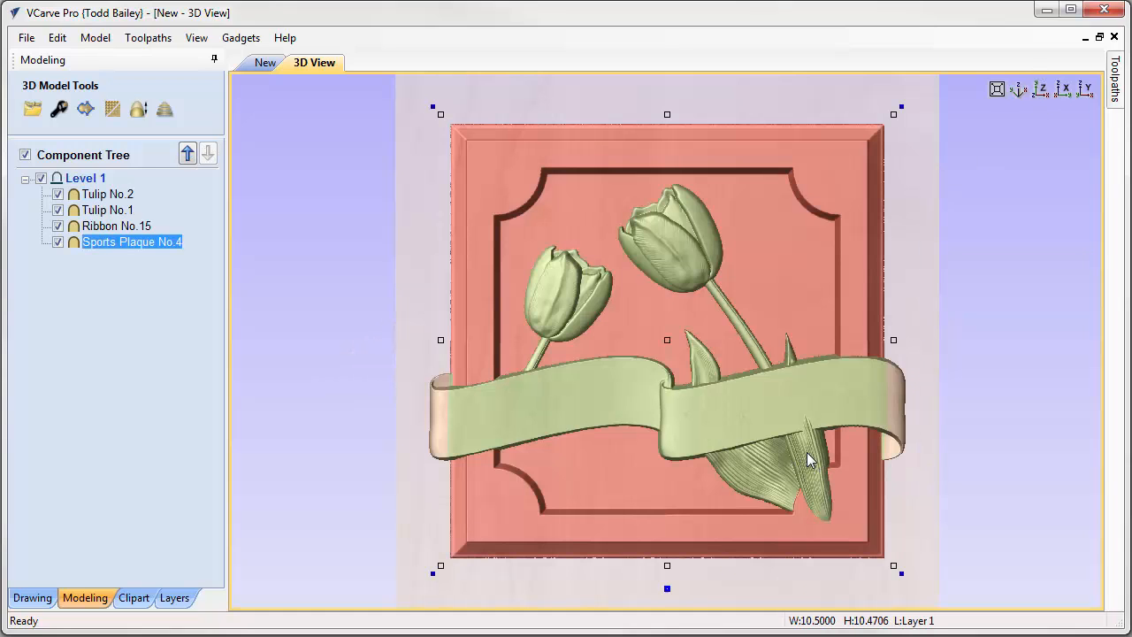
right_click(670, 241)
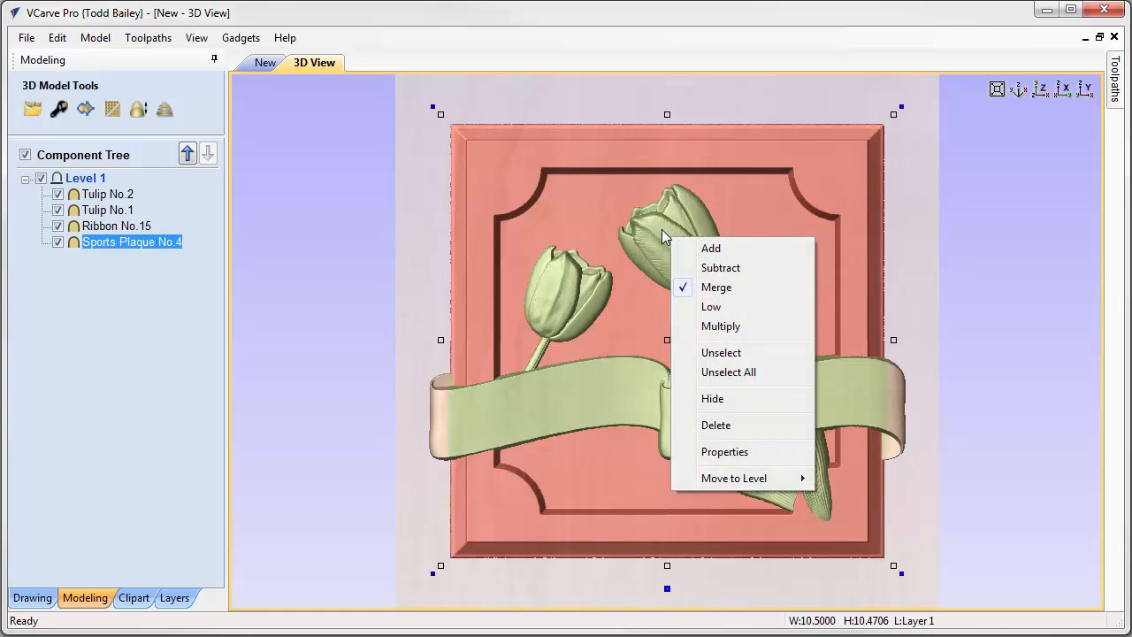
click(947, 250)
drag(947, 250, 1030, 148)
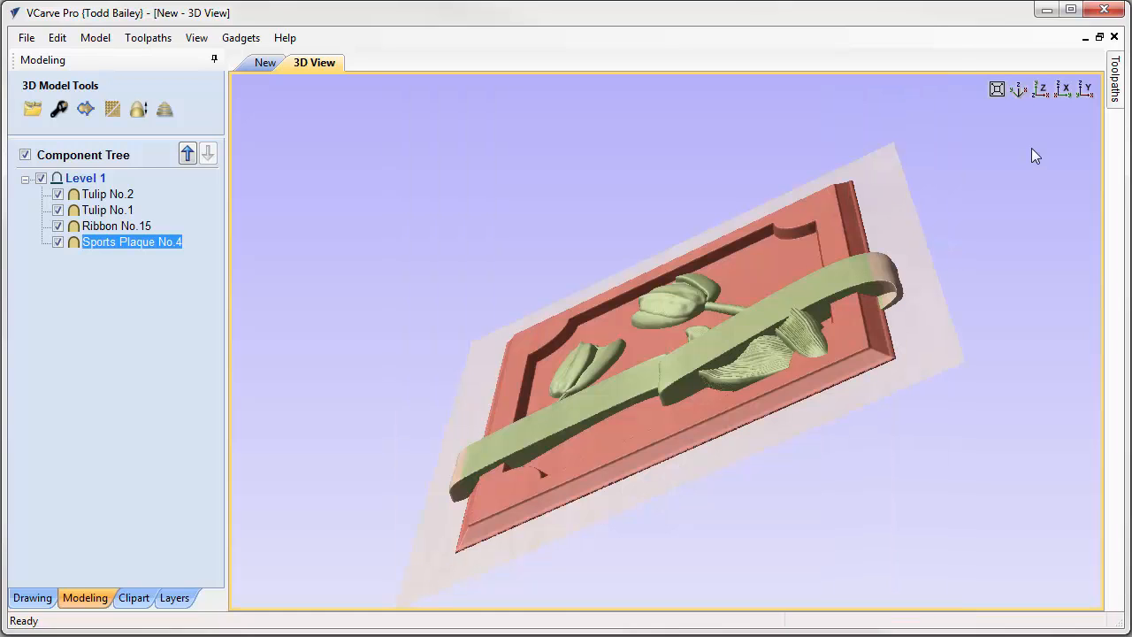
click(1041, 90)
click(943, 269)
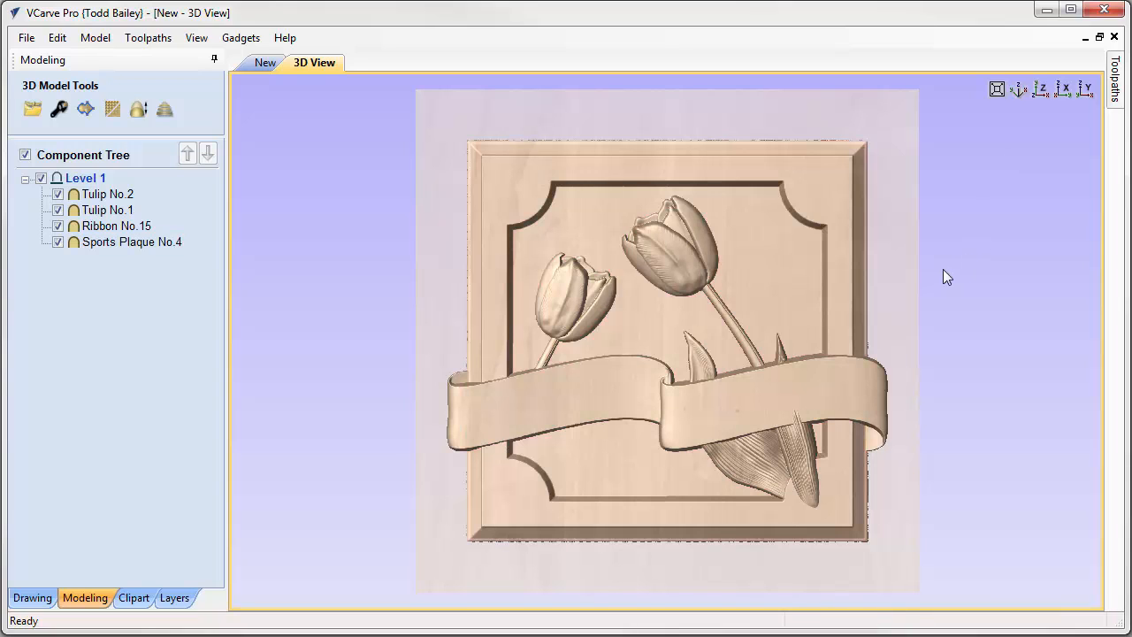
Step: Set the shape height of the large tulip, Tulip No.1, to 0.50 inches
right_click(699, 270)
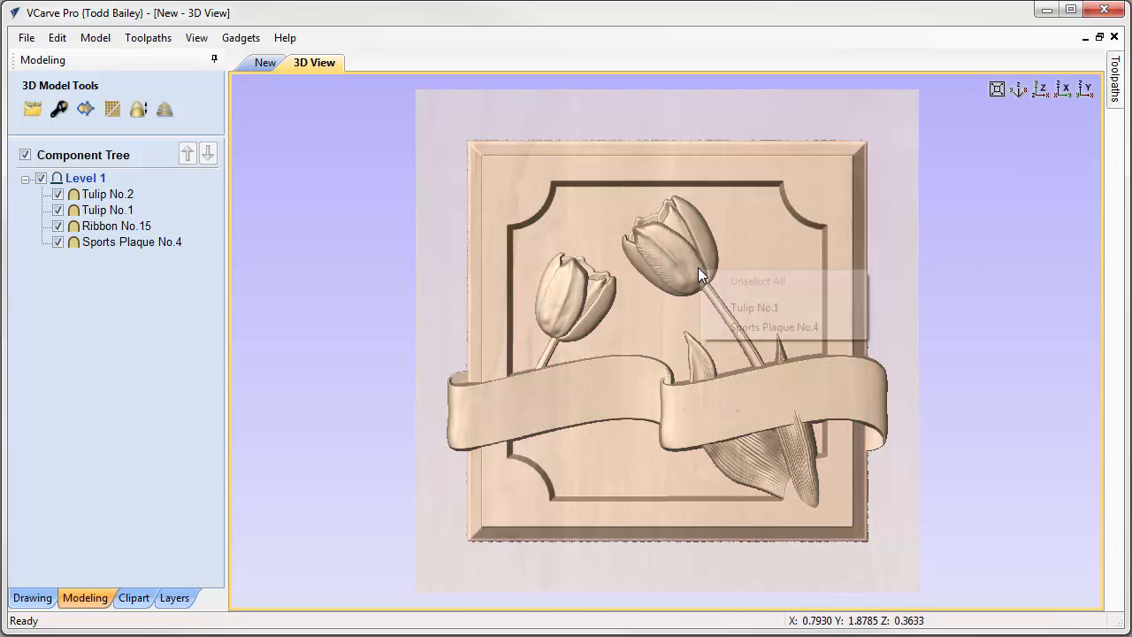
click(734, 306)
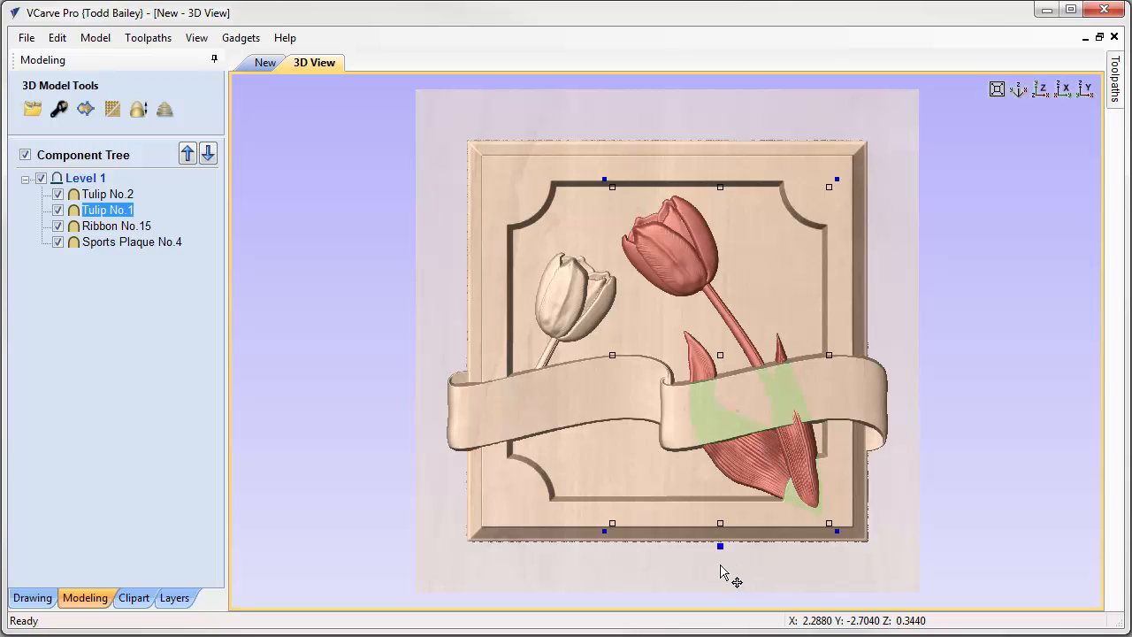
mouse_move(720, 550)
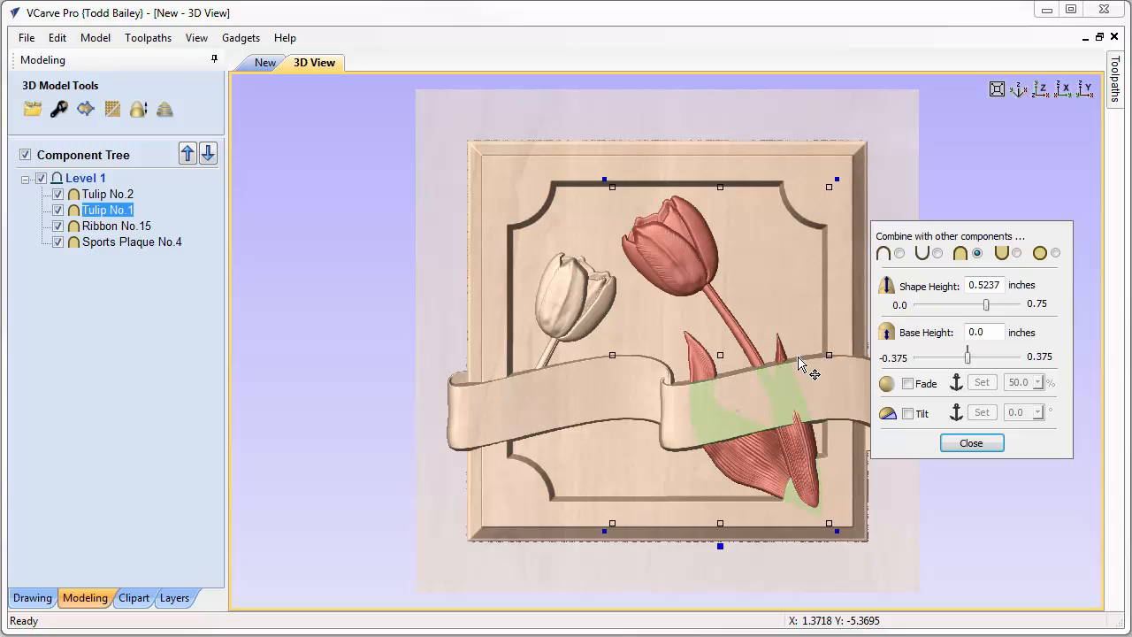
drag(986, 285, 999, 285)
text(0)
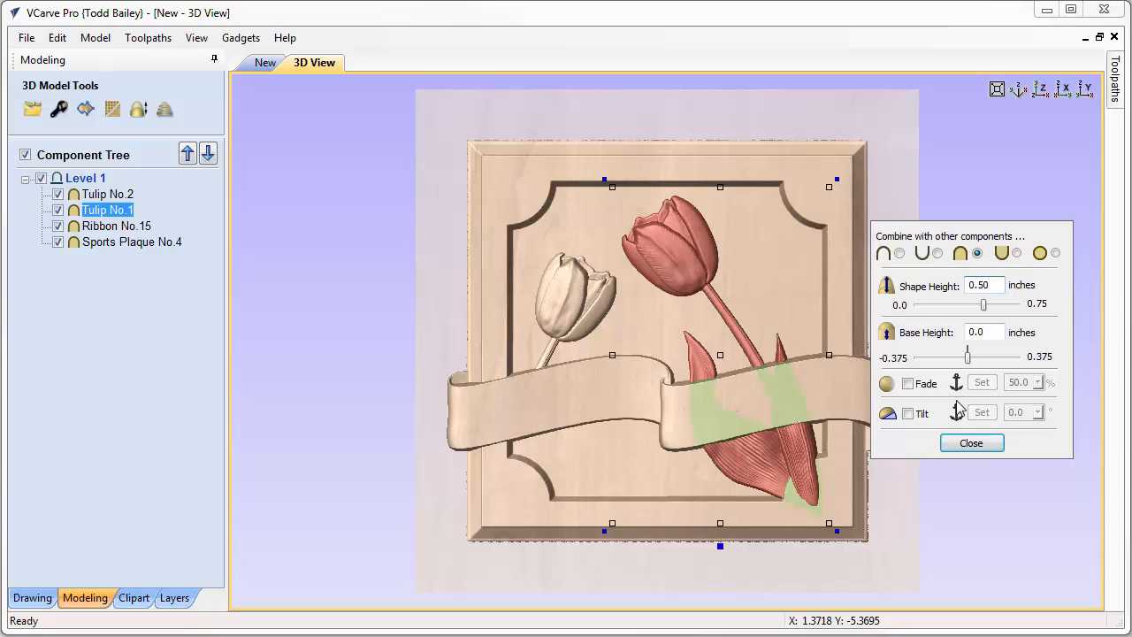
Step: Fade the large tulip by 65% from the flower head towards the leaf base, then close its settings and deselect it
click(908, 385)
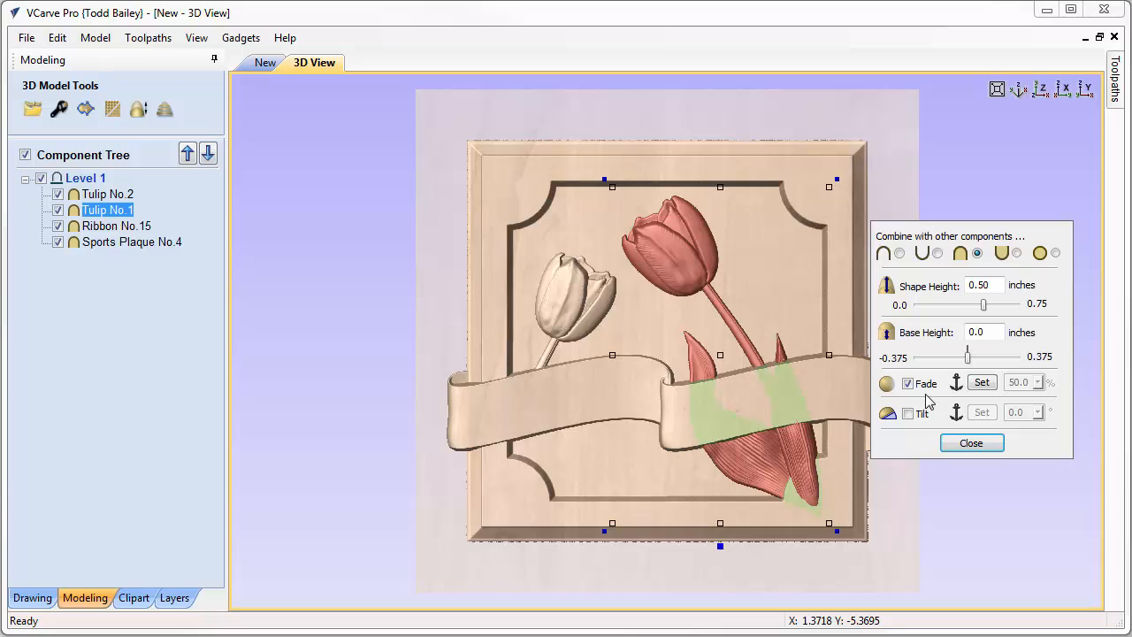
click(981, 382)
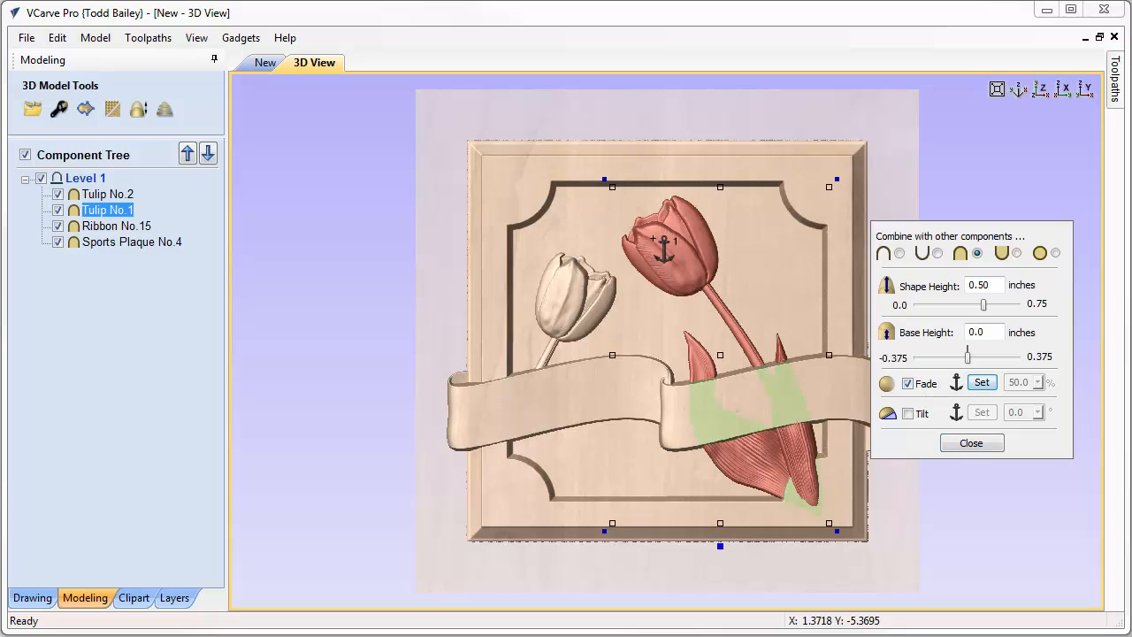
click(630, 206)
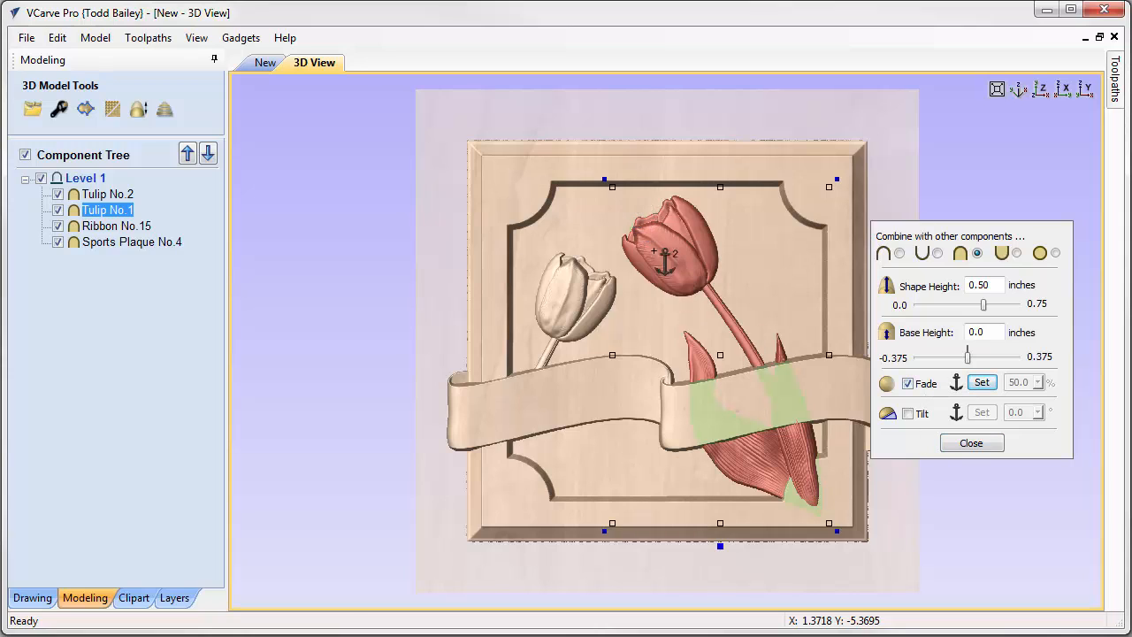
click(822, 520)
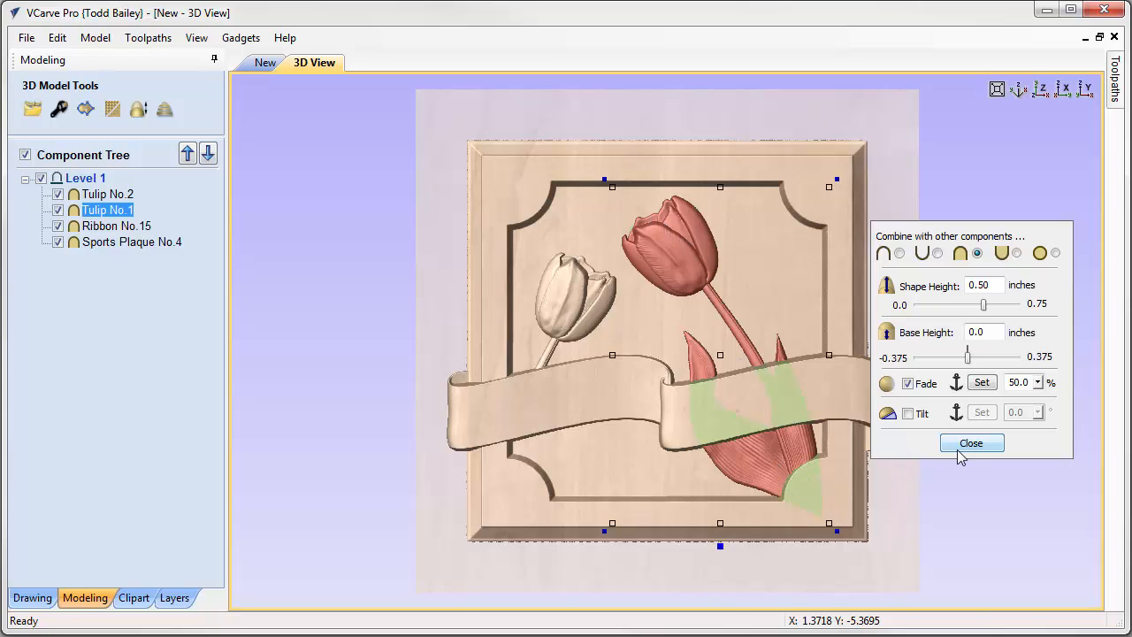
drag(1035, 381, 1004, 382)
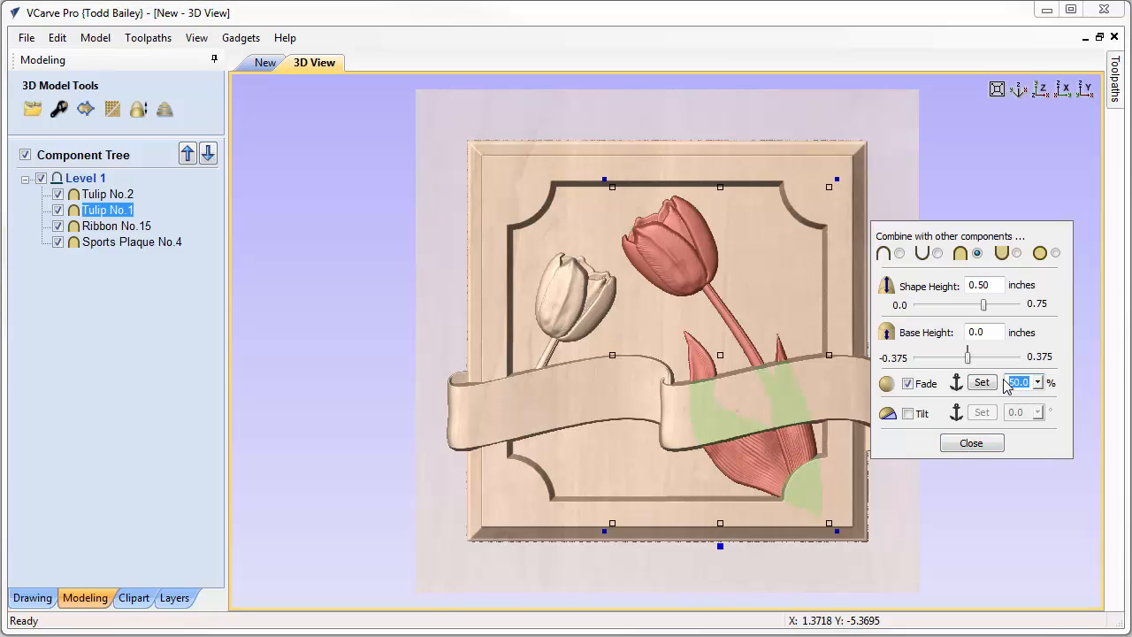
text(65)
key(Return)
click(970, 443)
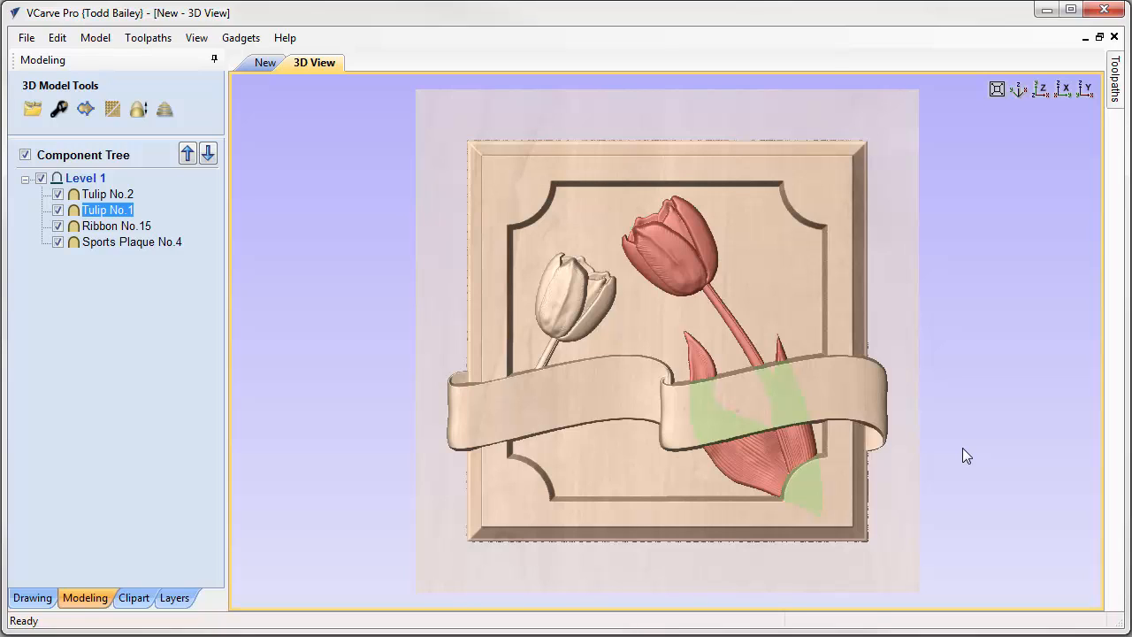
click(906, 315)
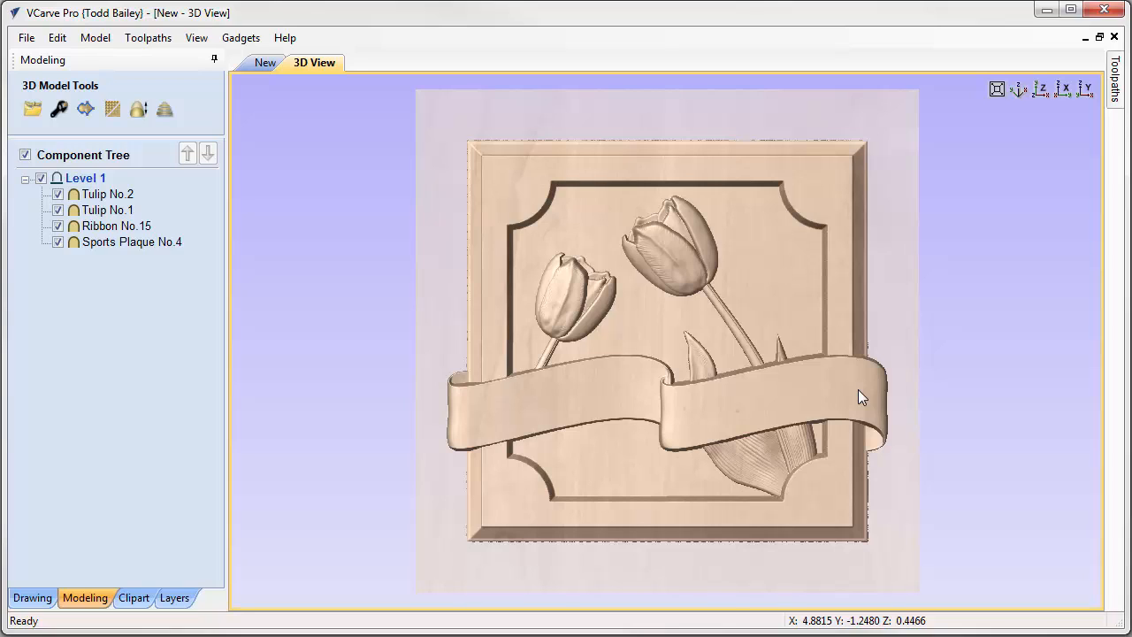
Step: Show the 2D and 3D views side by side and bring the ribbon to the front of the 2D drawing
key(F4)
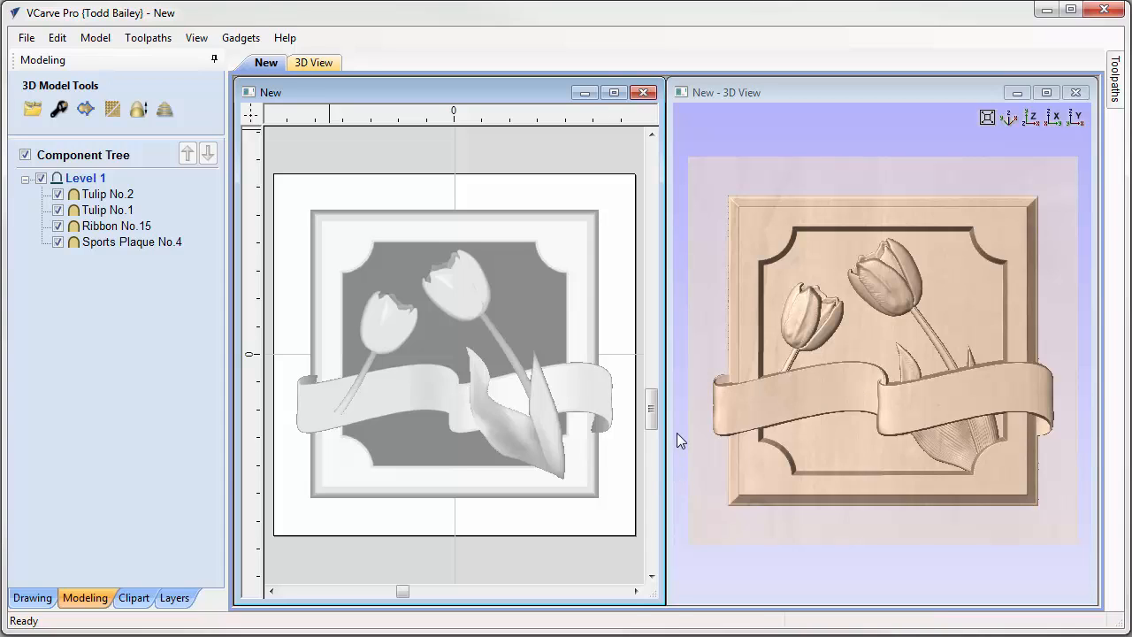
click(33, 598)
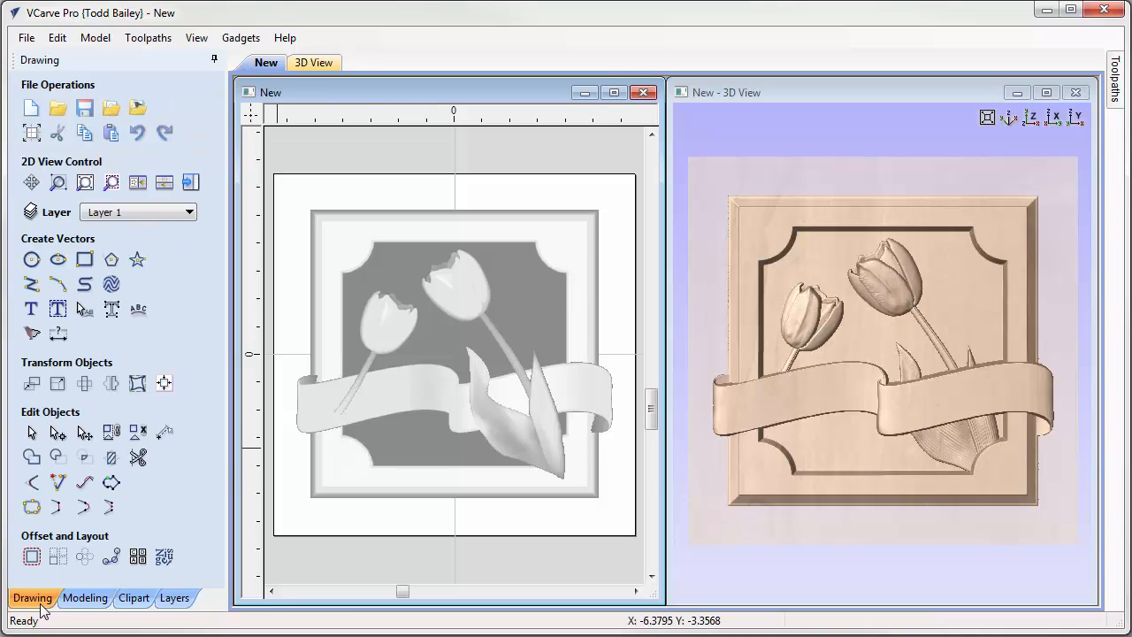
click(36, 288)
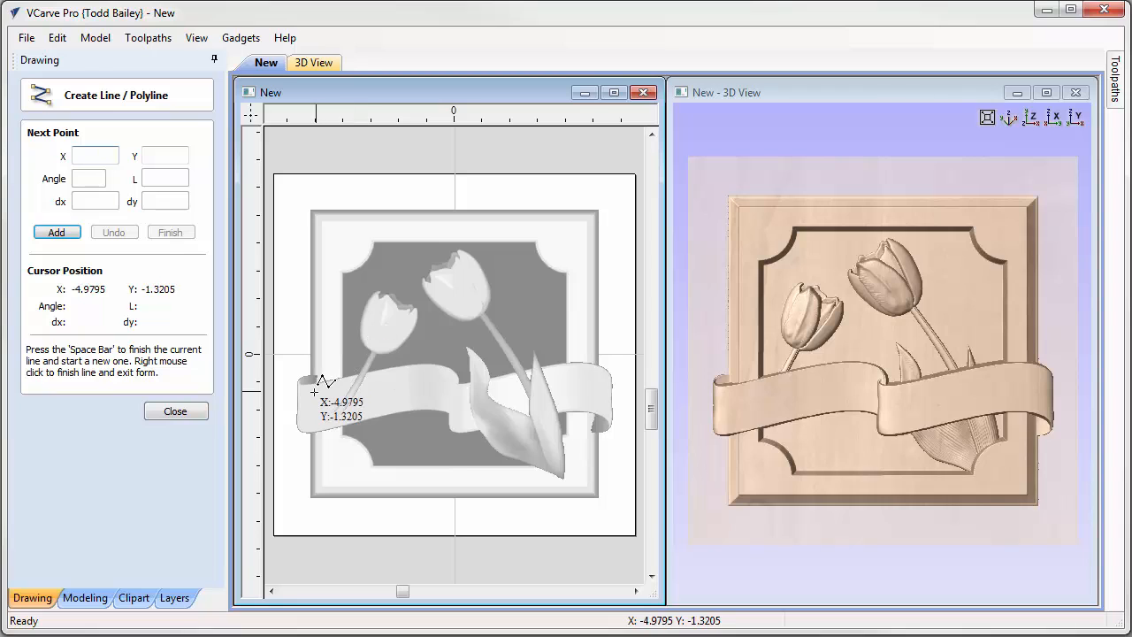
click(174, 412)
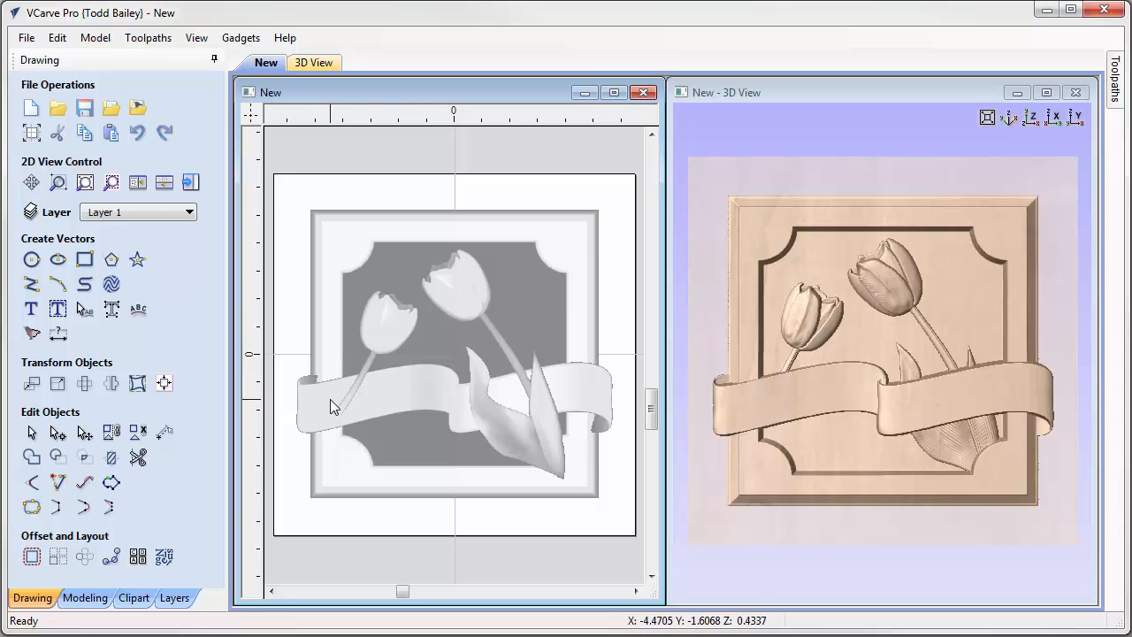
click(393, 385)
right_click(394, 387)
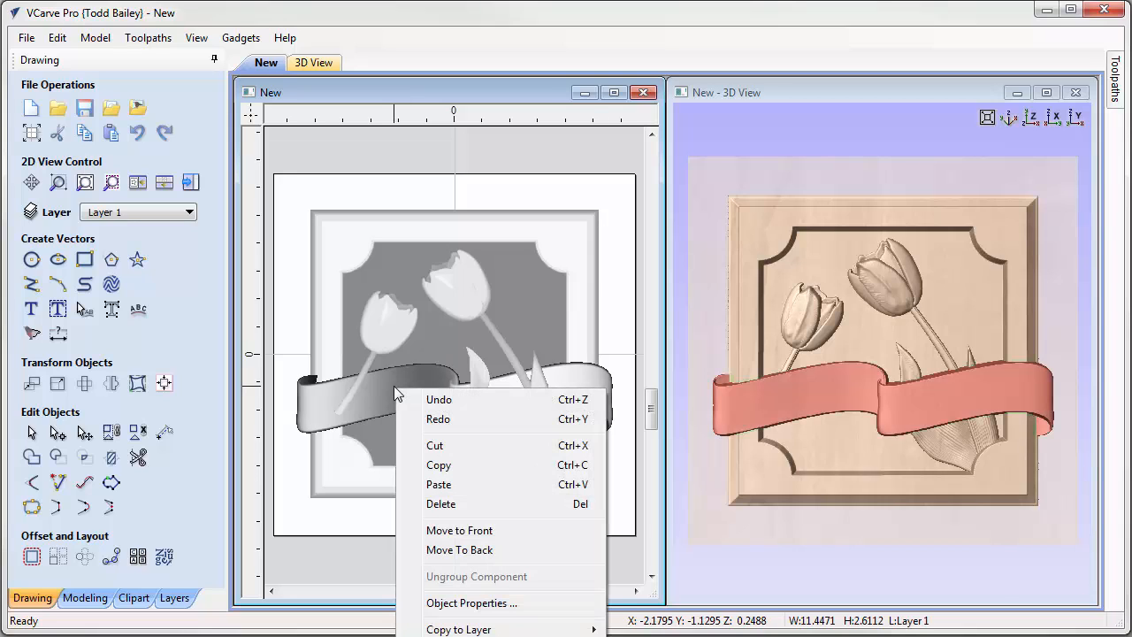
click(442, 530)
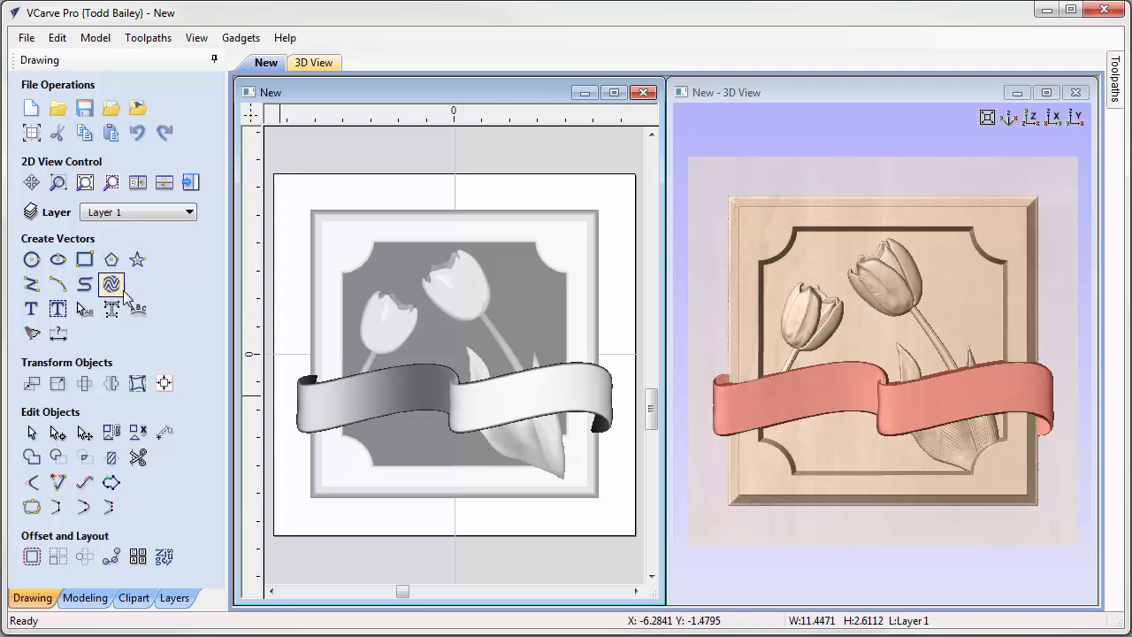
Step: Draw a straight line about 4.74 inches long just inside the upper edge of the ribbon's left half
click(33, 285)
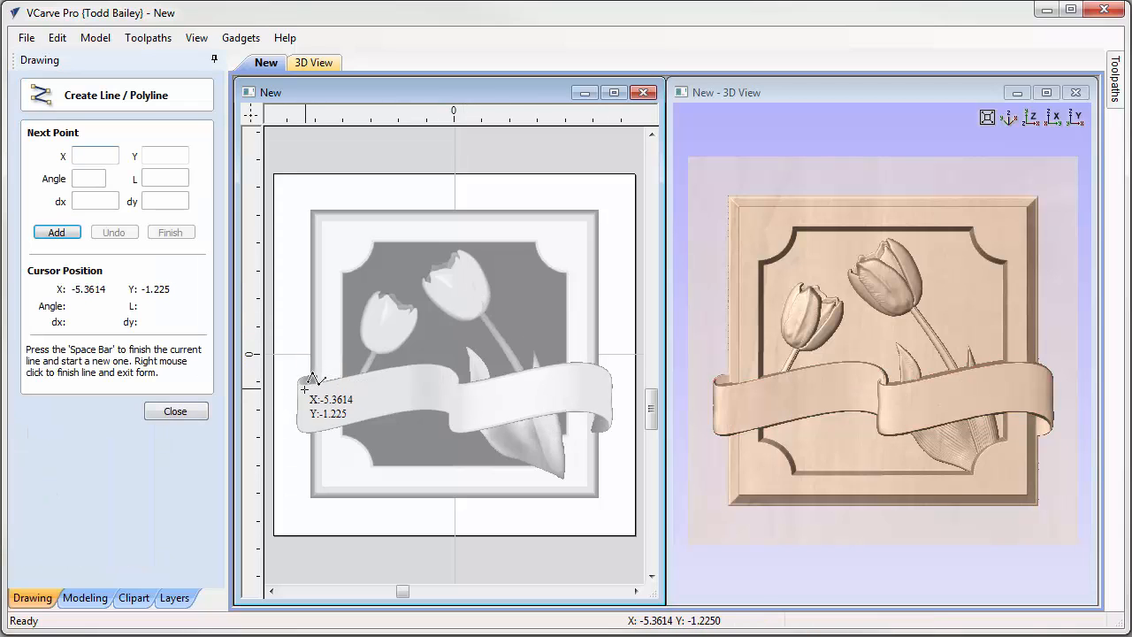
click(307, 390)
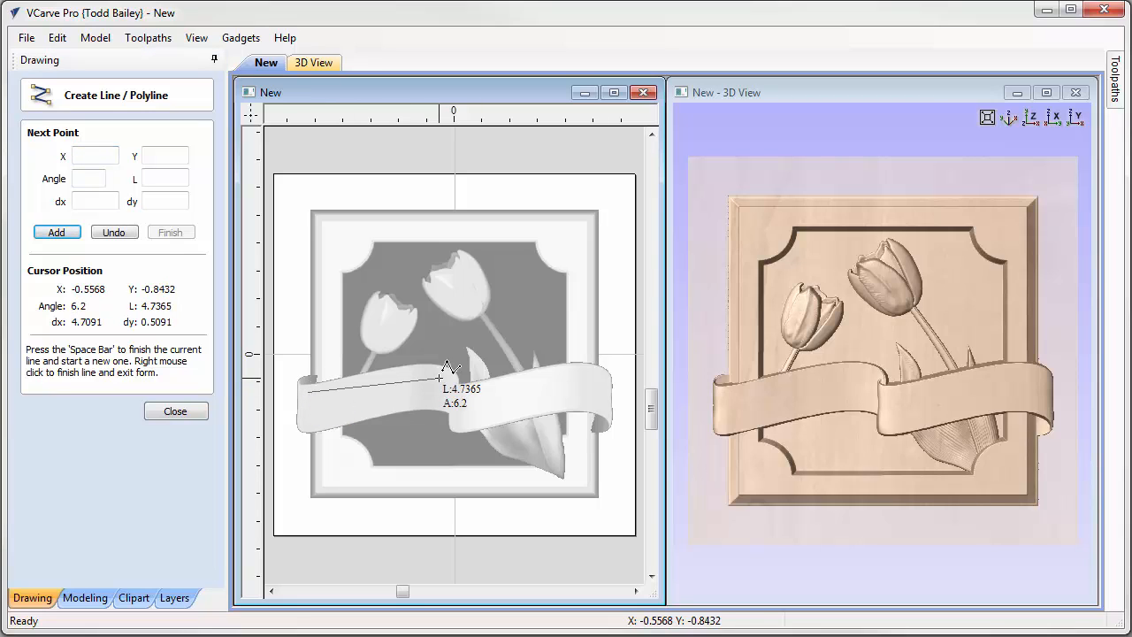
right_click(439, 377)
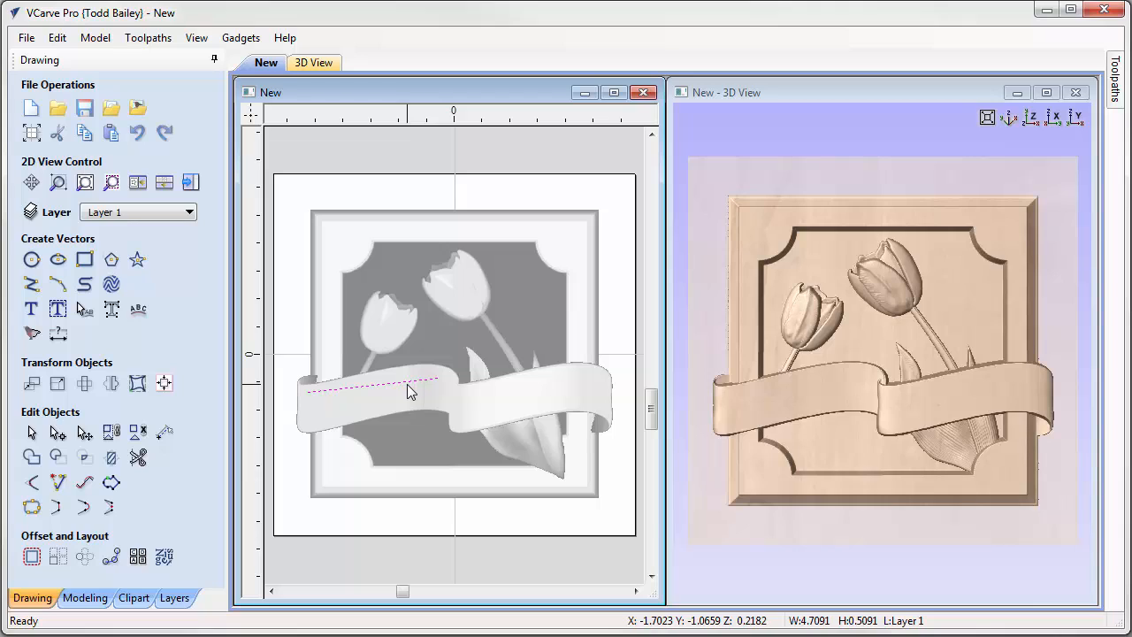
Step: Convert the line to a Bezier curve and raise its right control handle to follow the ribbon's upper edge
key(n)
right_click(409, 387)
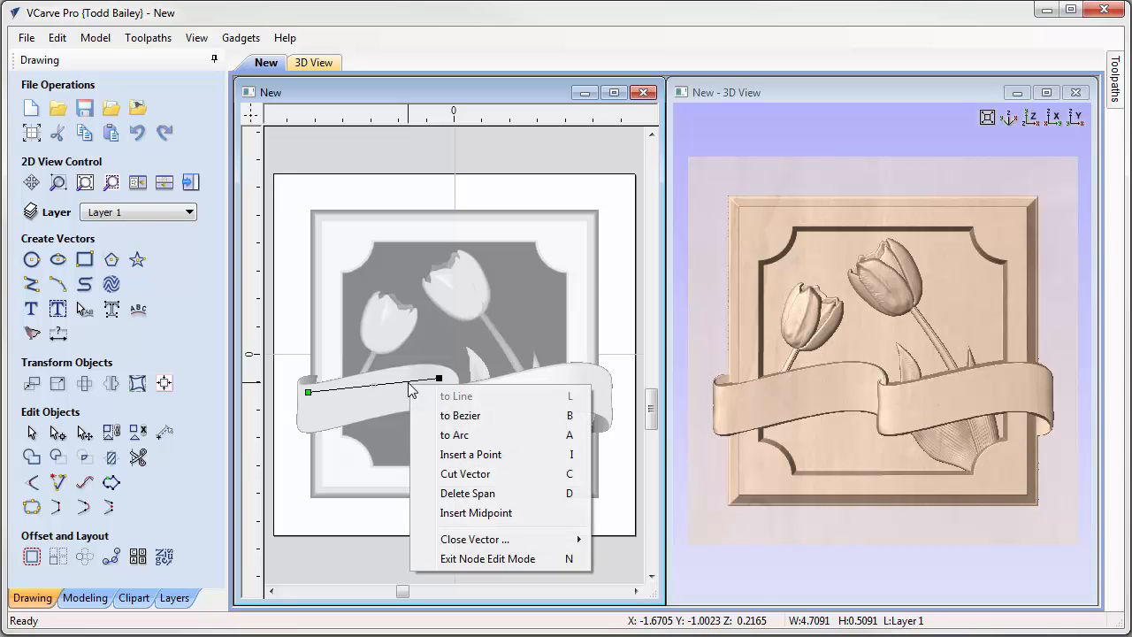
click(439, 416)
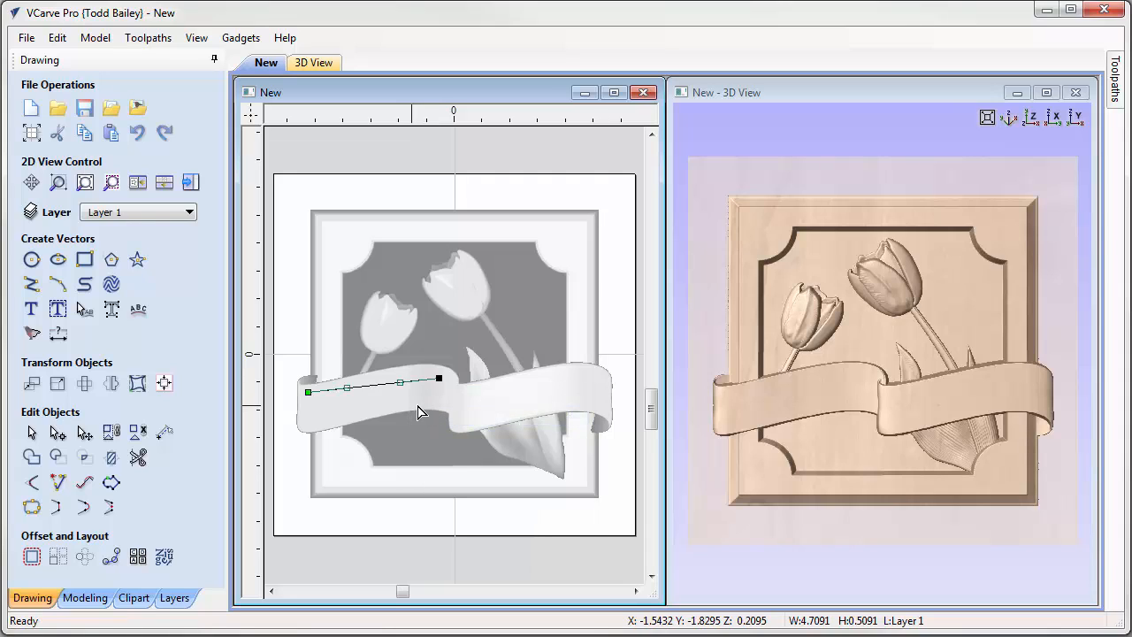
click(401, 381)
key(Up)
key(Up)
key(Up)
key(Up)
key(Up)
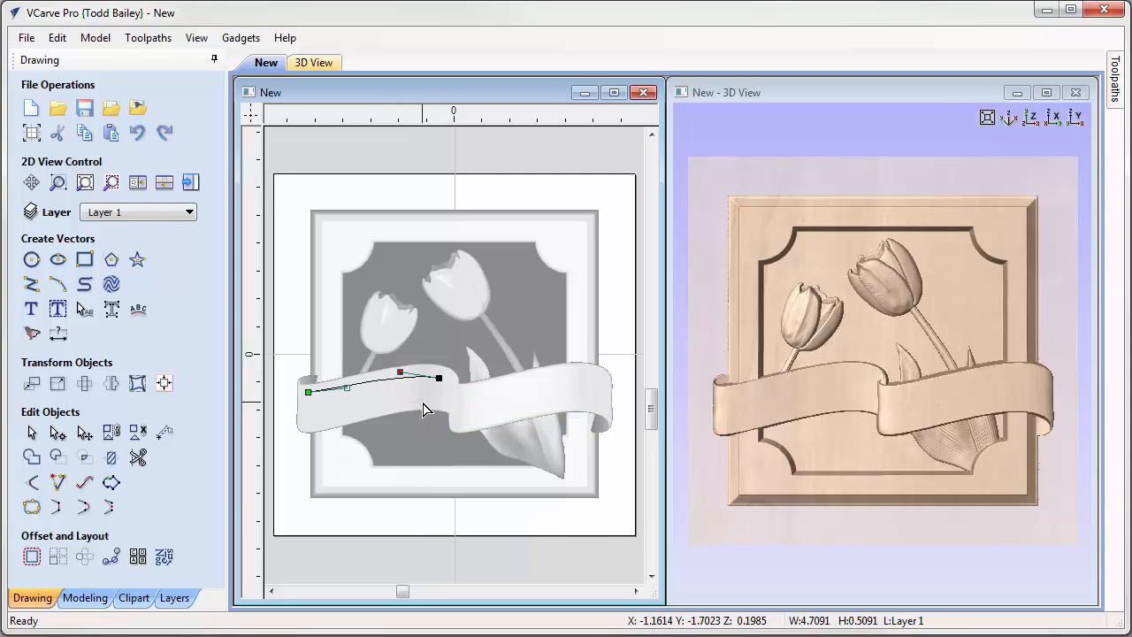
key(Right)
key(Right)
key(Up)
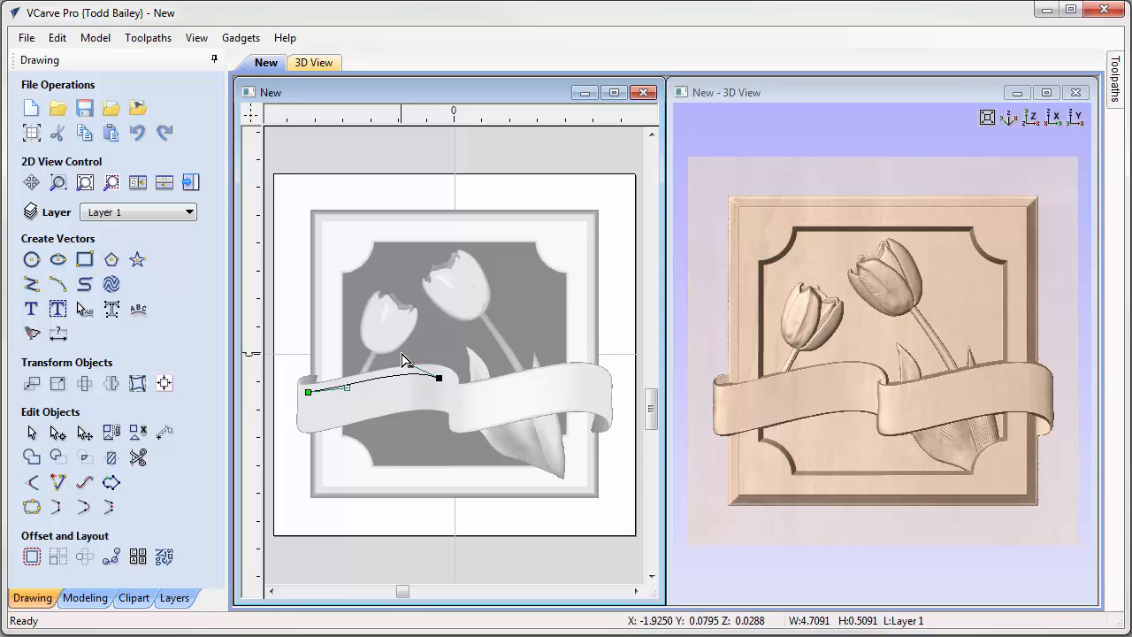
key(Right)
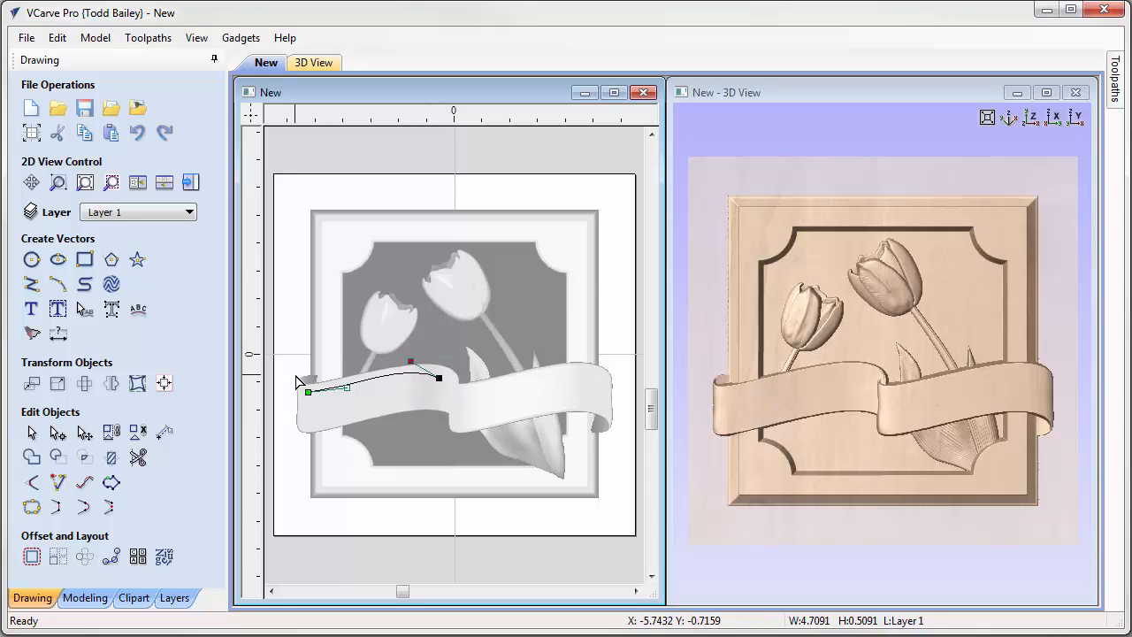
Step: Lower the curve's left end node and left control handle slightly to match the ribbon, then finish node editing
drag(295, 375, 371, 410)
key(Down)
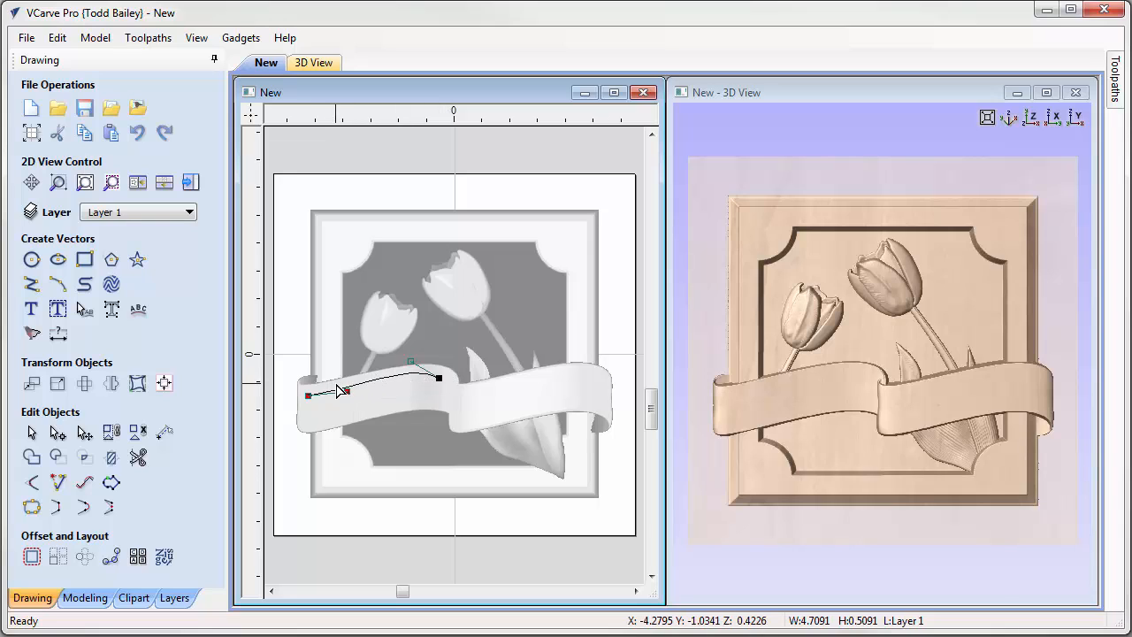
drag(336, 382, 362, 406)
key(Down)
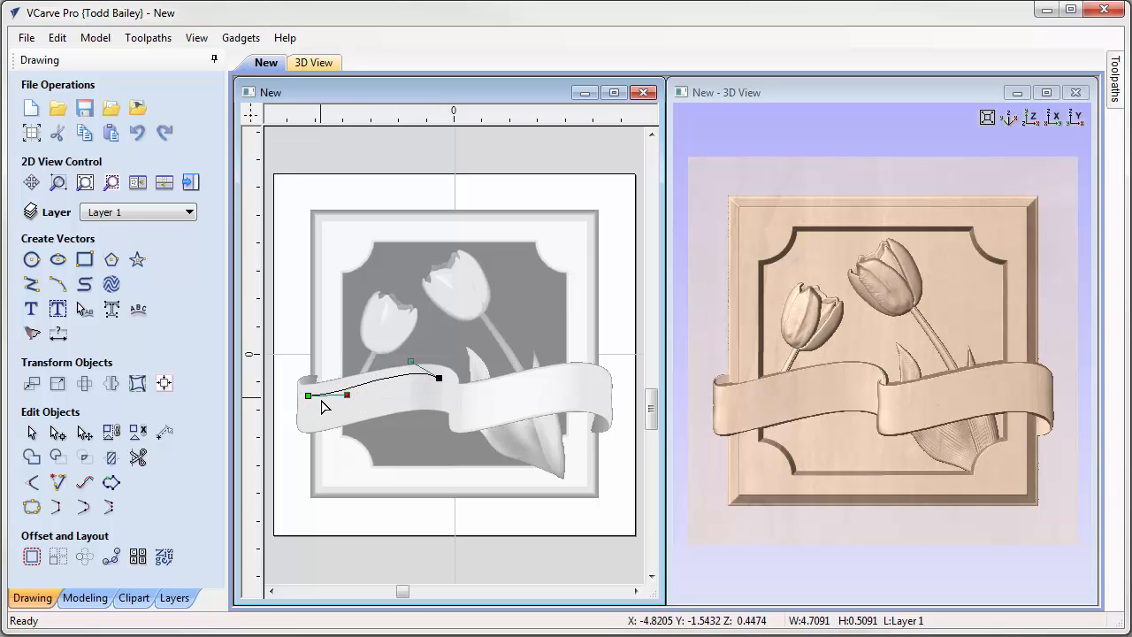
key(Escape)
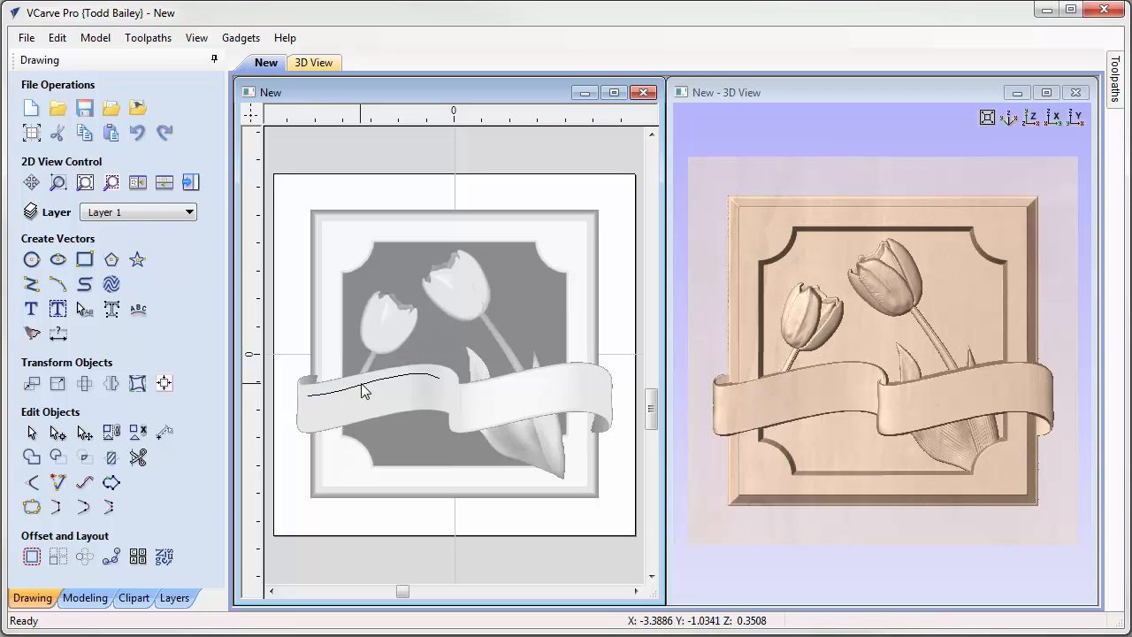
Step: Place a copy of the curve just inside the lower edge of the ribbon's left half
click(363, 386)
click(367, 386)
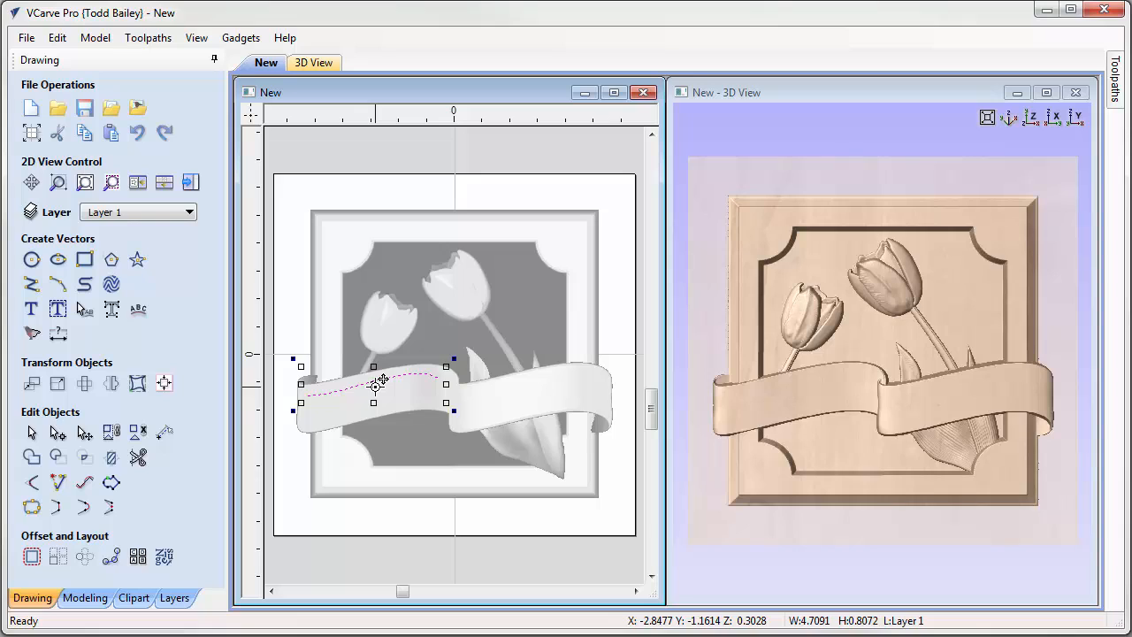
drag(376, 382, 375, 415)
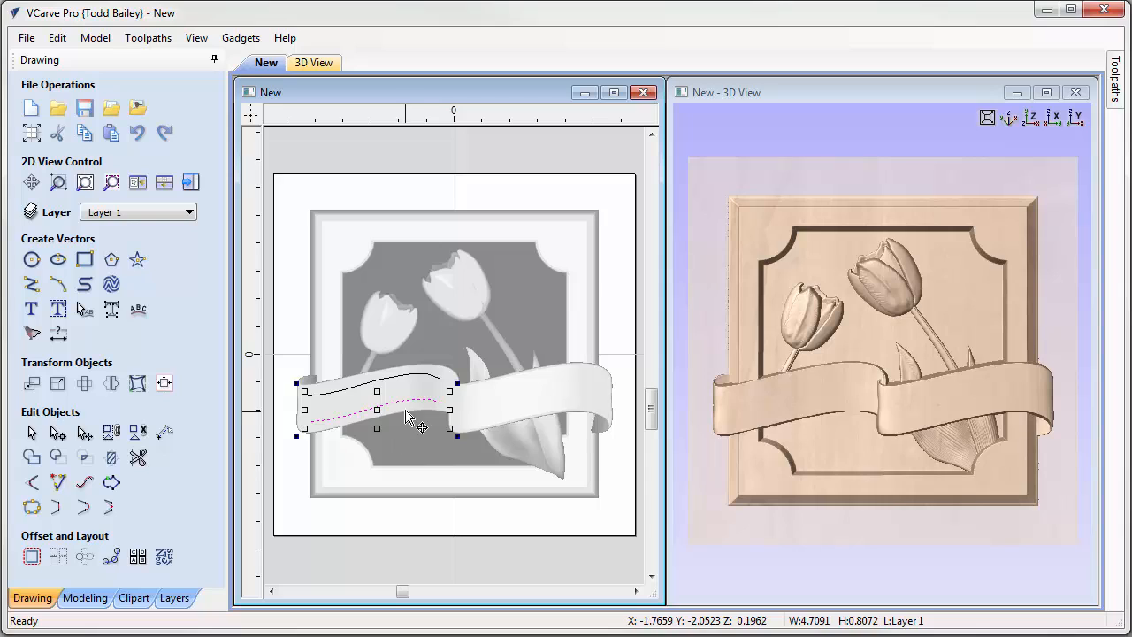
Step: Copy both guide curves onto the ribbon's right half and clear the selection
shift+click(354, 387)
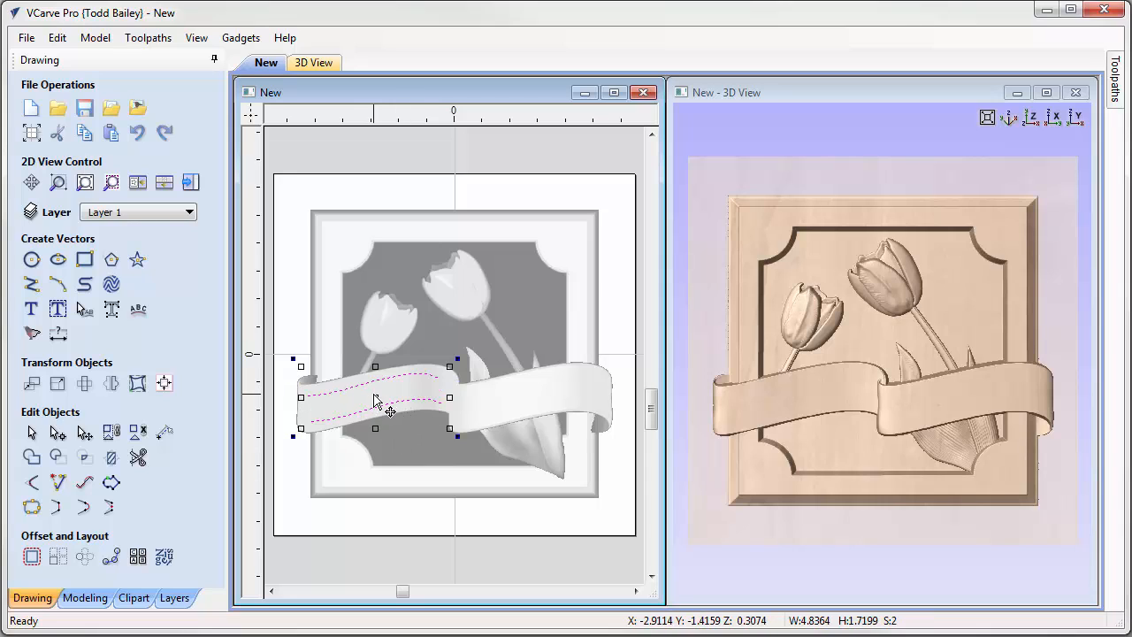
drag(378, 395, 531, 404)
click(401, 491)
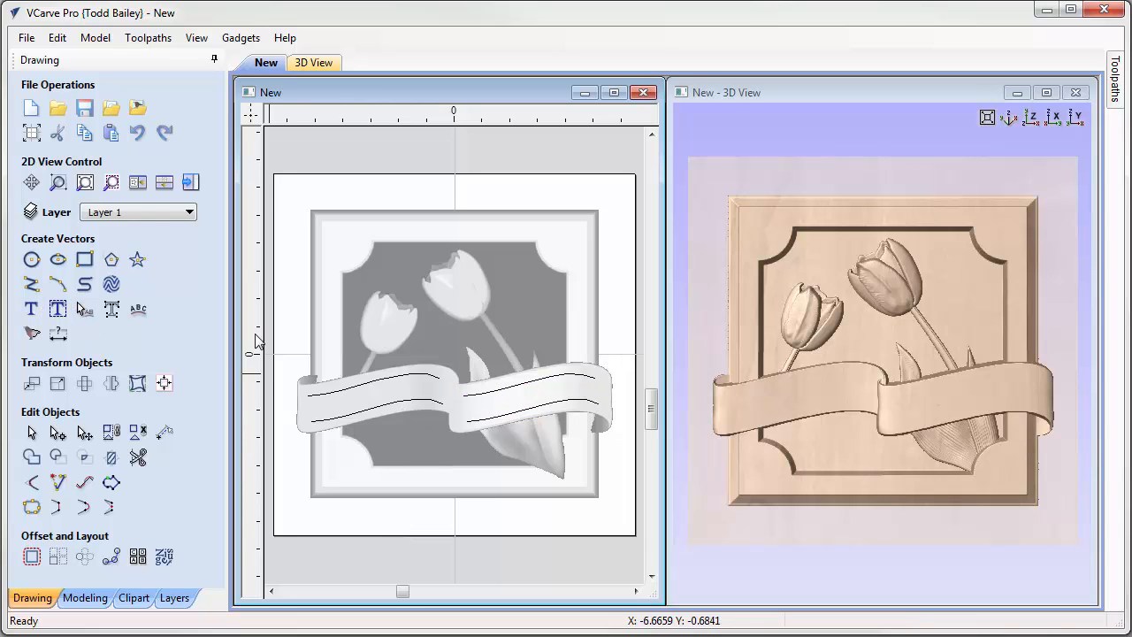
Step: Create the bold TrueType text "Mother's" in Palatino Linotype at a height of 2.0 inches
click(34, 311)
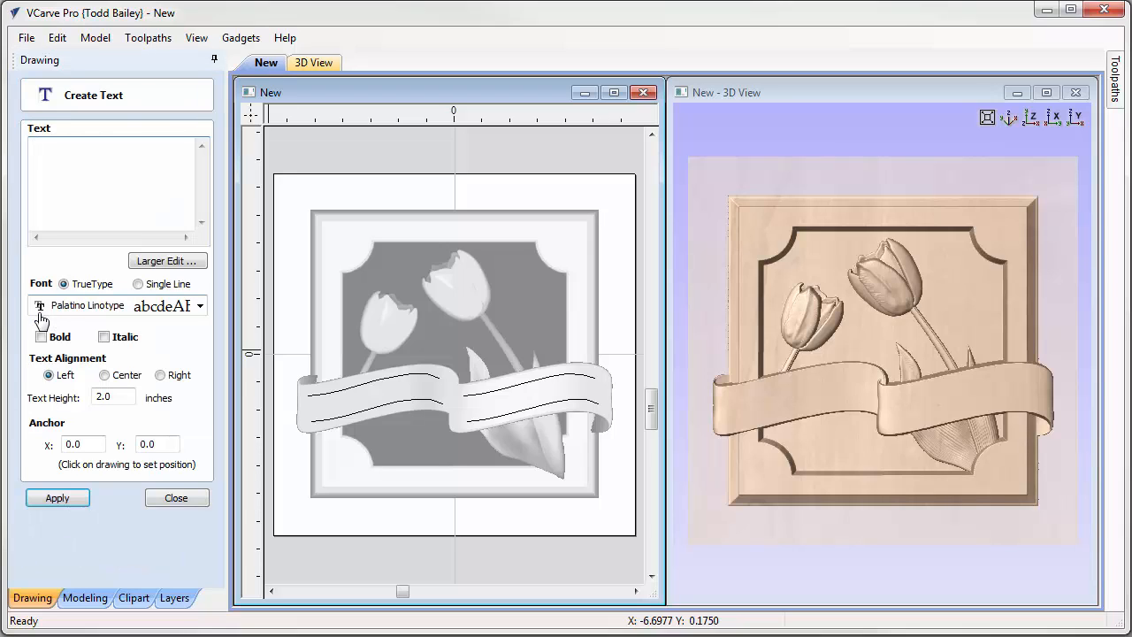
click(72, 206)
text('s)
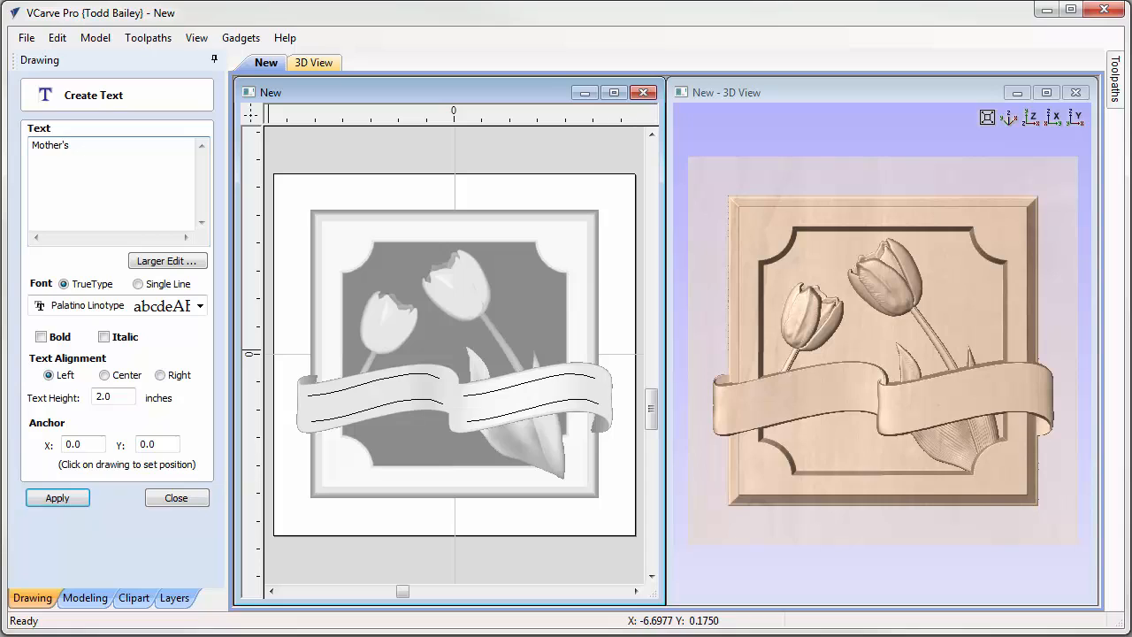
click(41, 337)
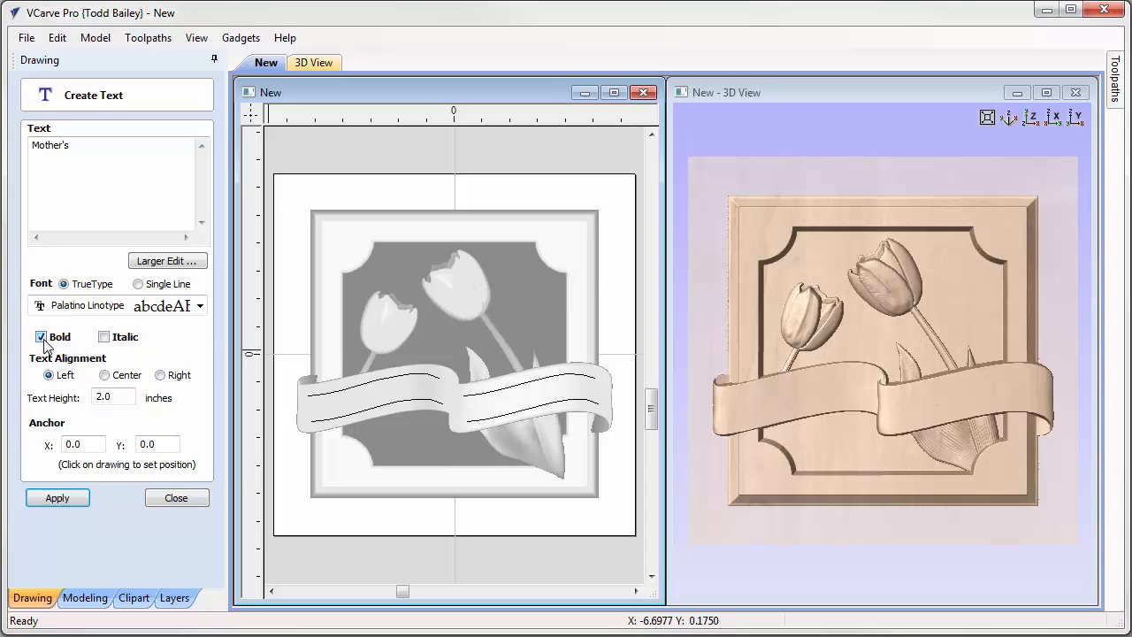
click(71, 497)
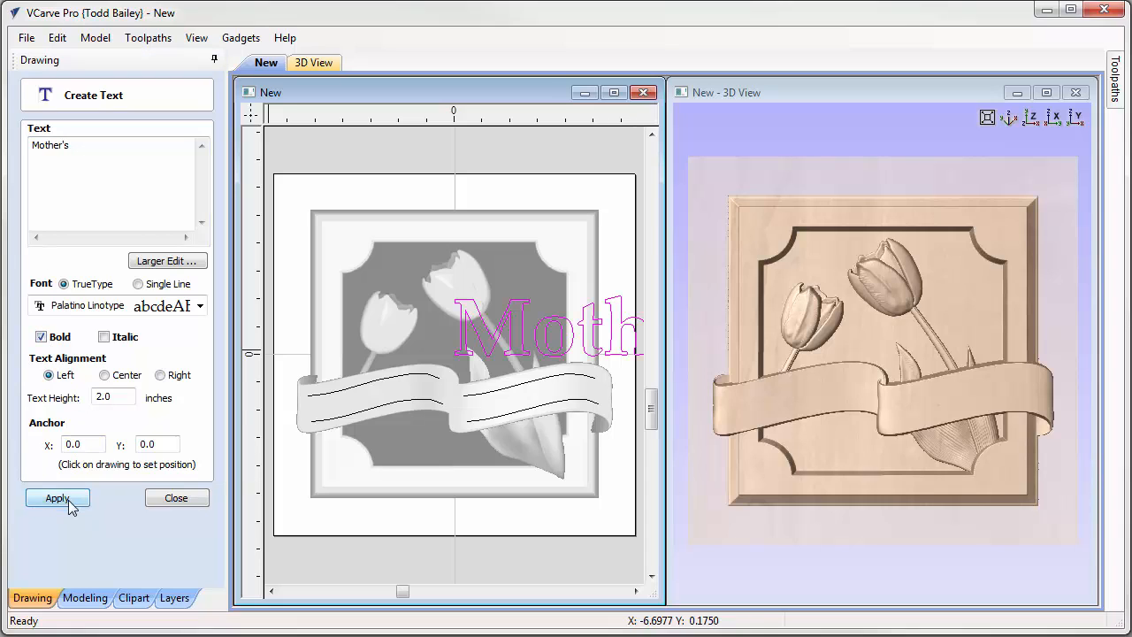
Step: Move the "Mother's" text up over the tulips, clear of the ribbon, and finish text creation
click(530, 350)
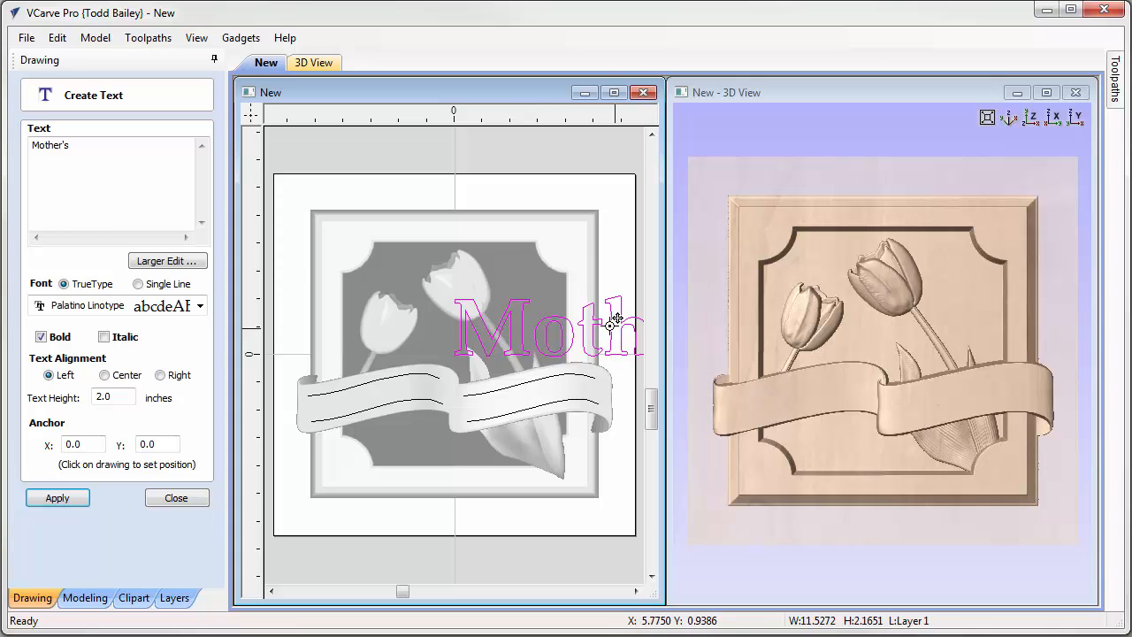
drag(621, 319, 475, 268)
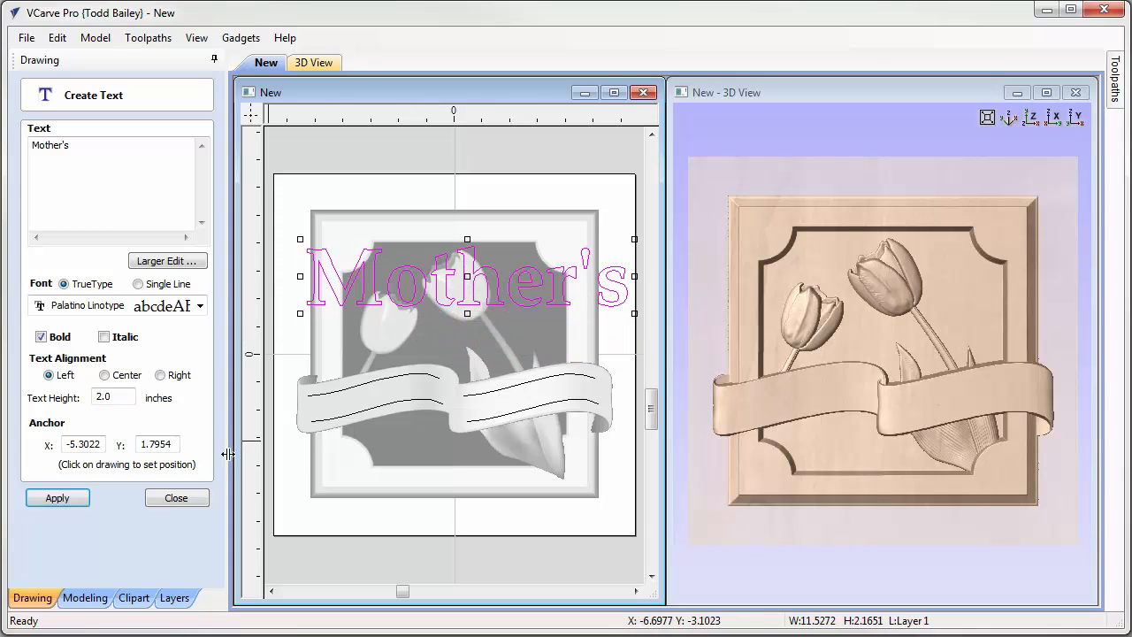
click(182, 498)
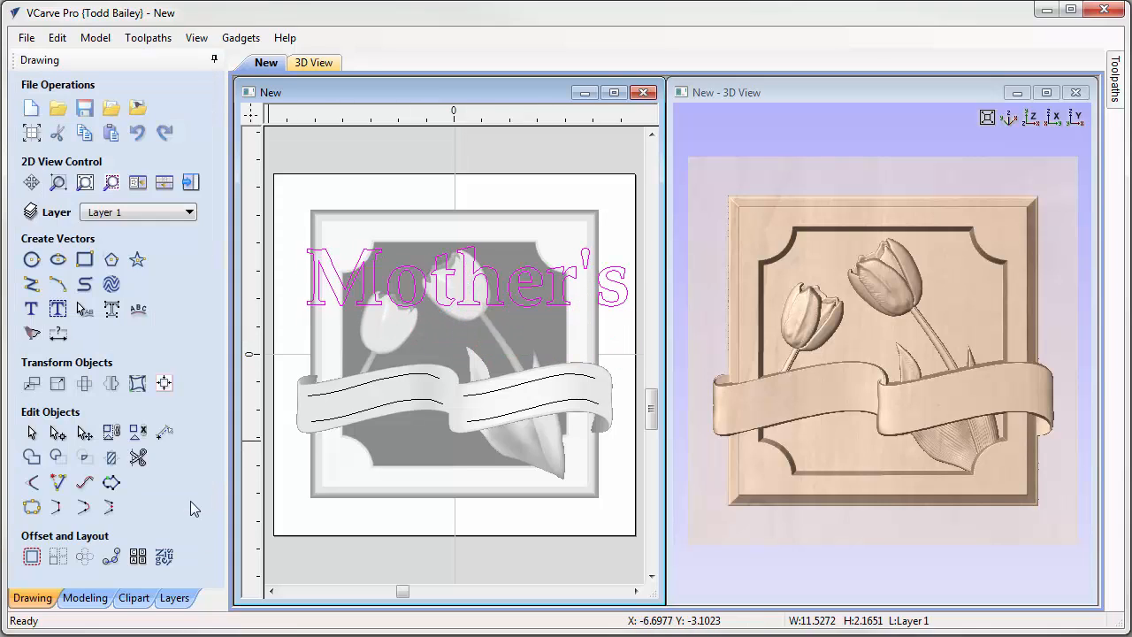
Step: Distort the "Mother's" text between the two guide curves on the ribbon's left half and clear the selection
click(137, 383)
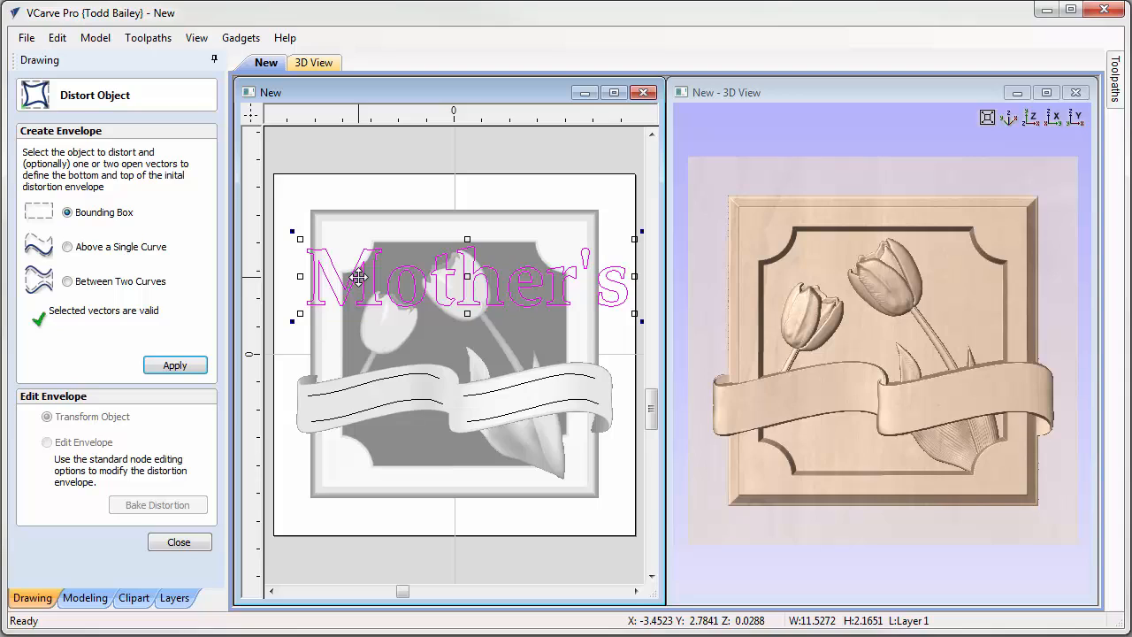
shift+click(336, 400)
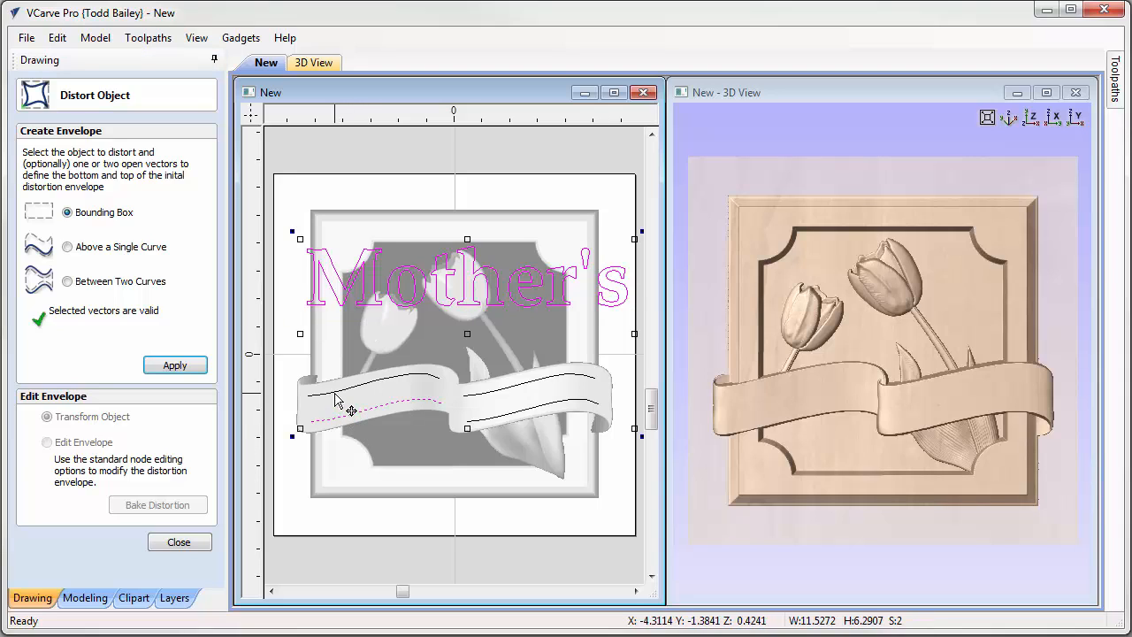
shift+click(336, 395)
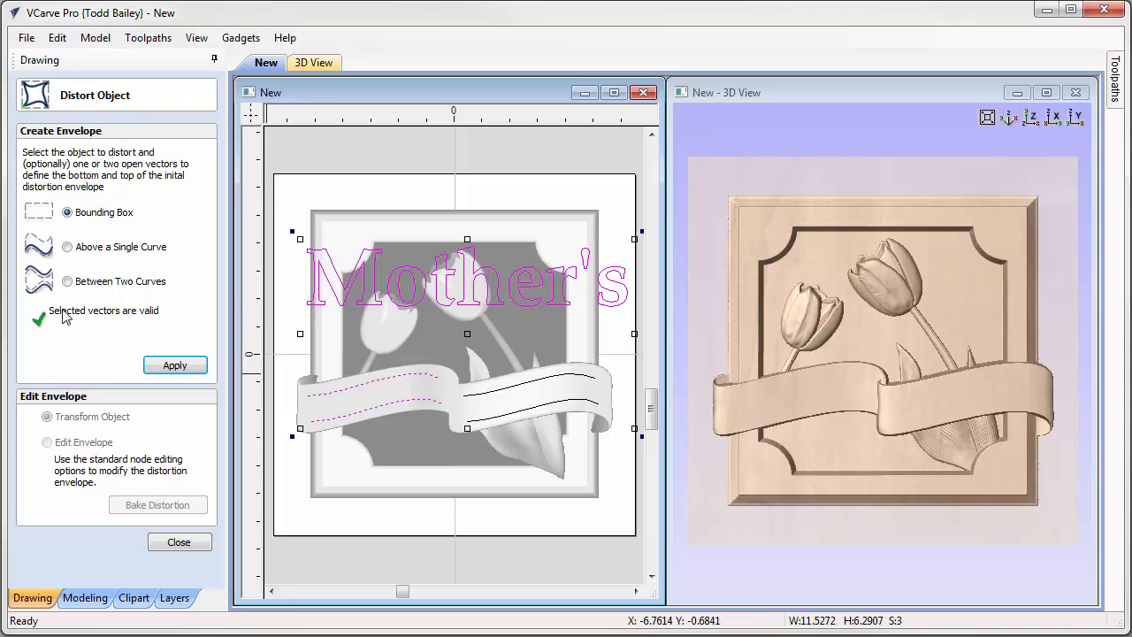
click(69, 281)
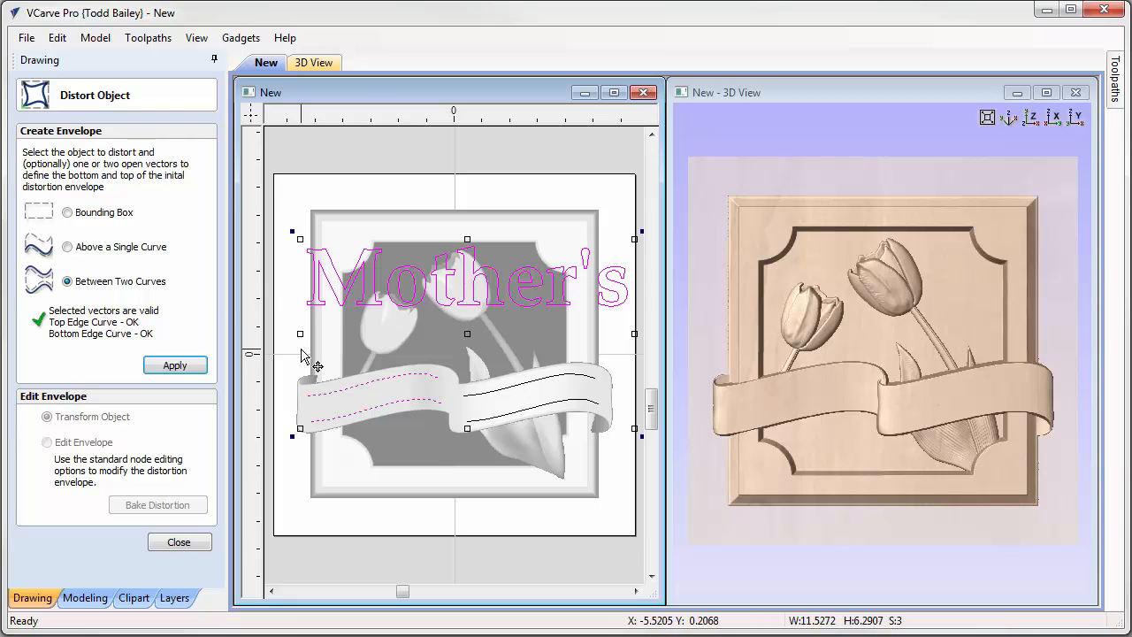
click(175, 365)
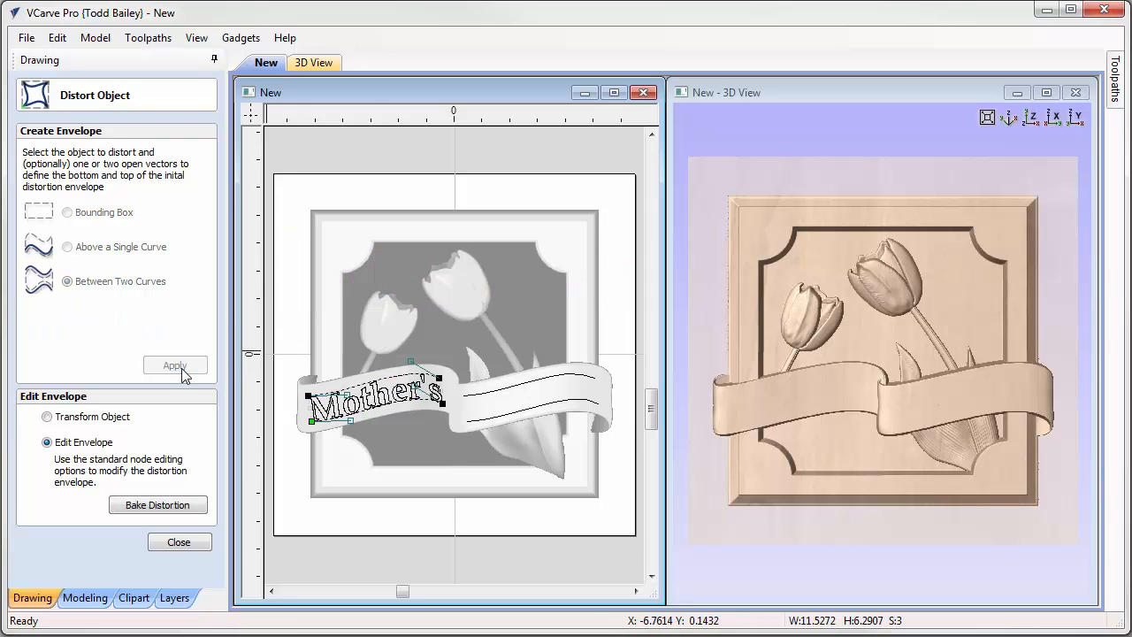
click(188, 543)
click(337, 551)
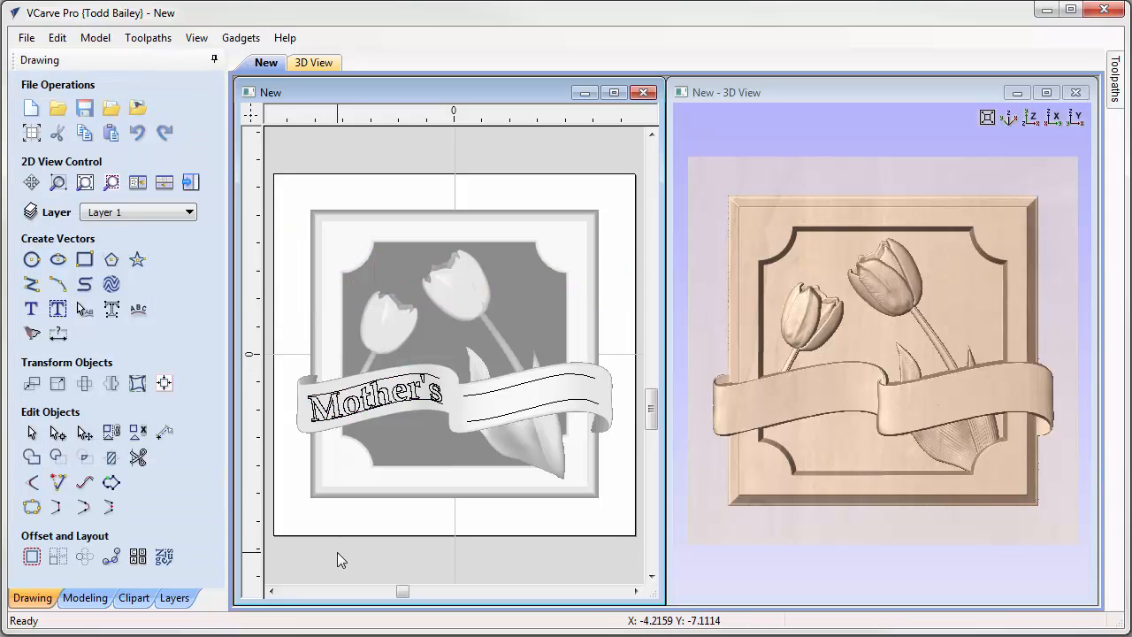
Step: Create the bold TrueType text "Garden" in Palatino Linotype at a height of 2.0 inches
click(35, 310)
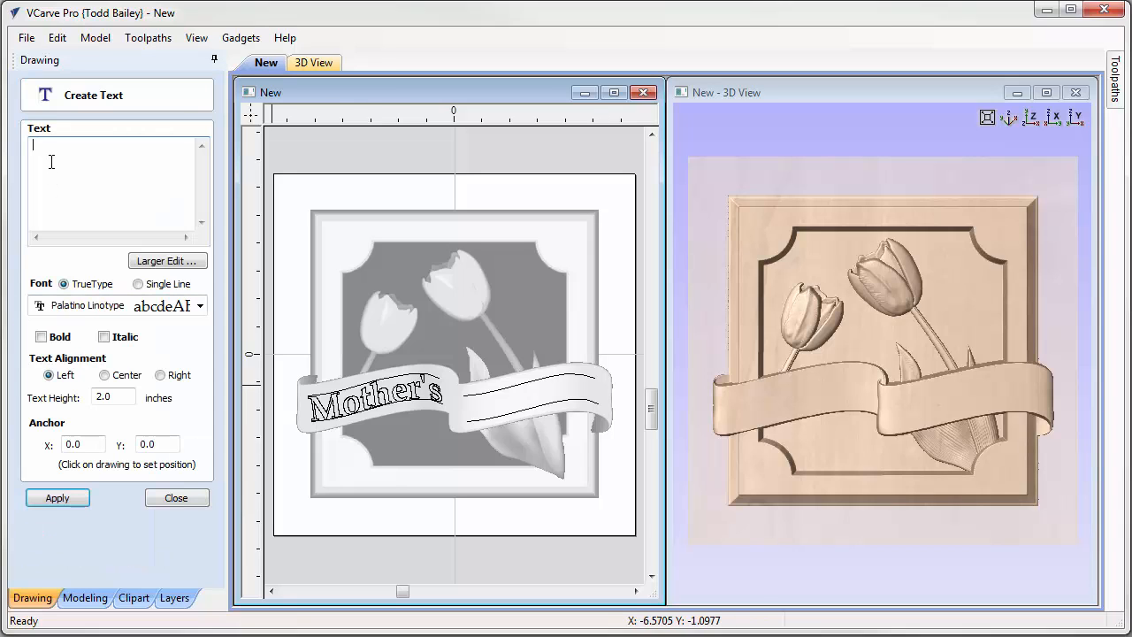
text(Garden)
click(41, 336)
click(57, 498)
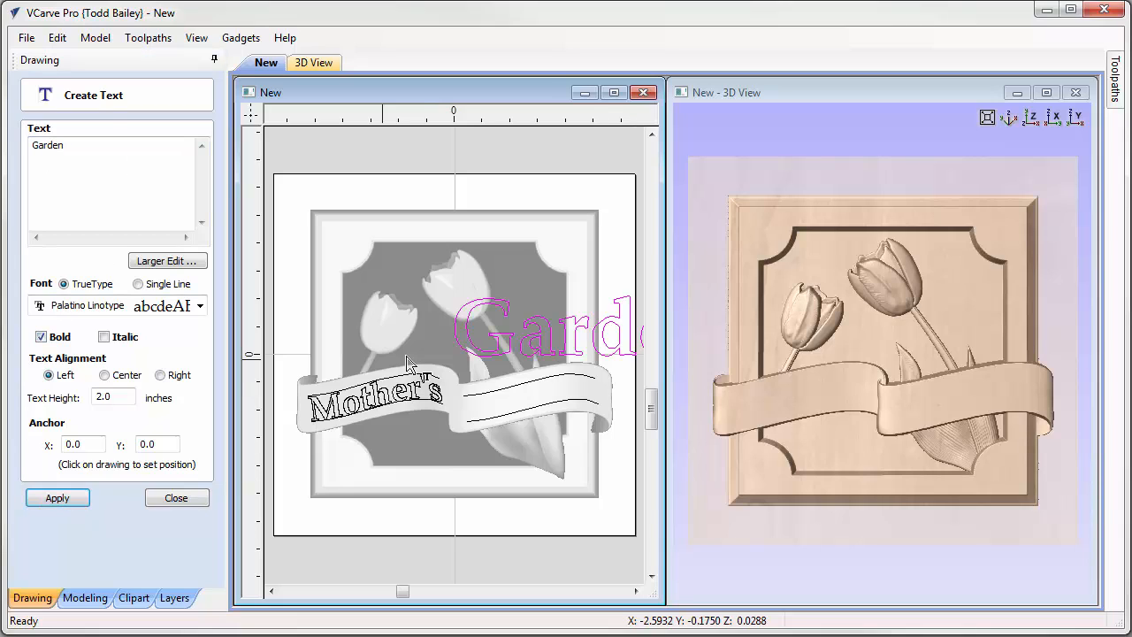
click(177, 497)
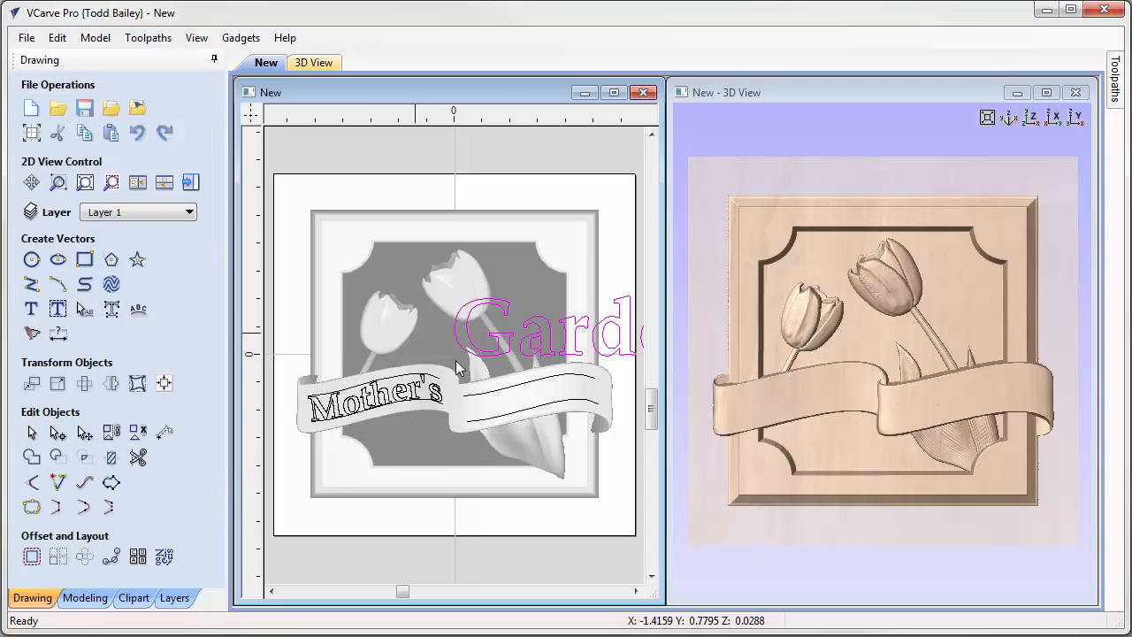
Step: Distort the "Garden" text between the two guide curves on the ribbon's right half and clear the selection
click(500, 422)
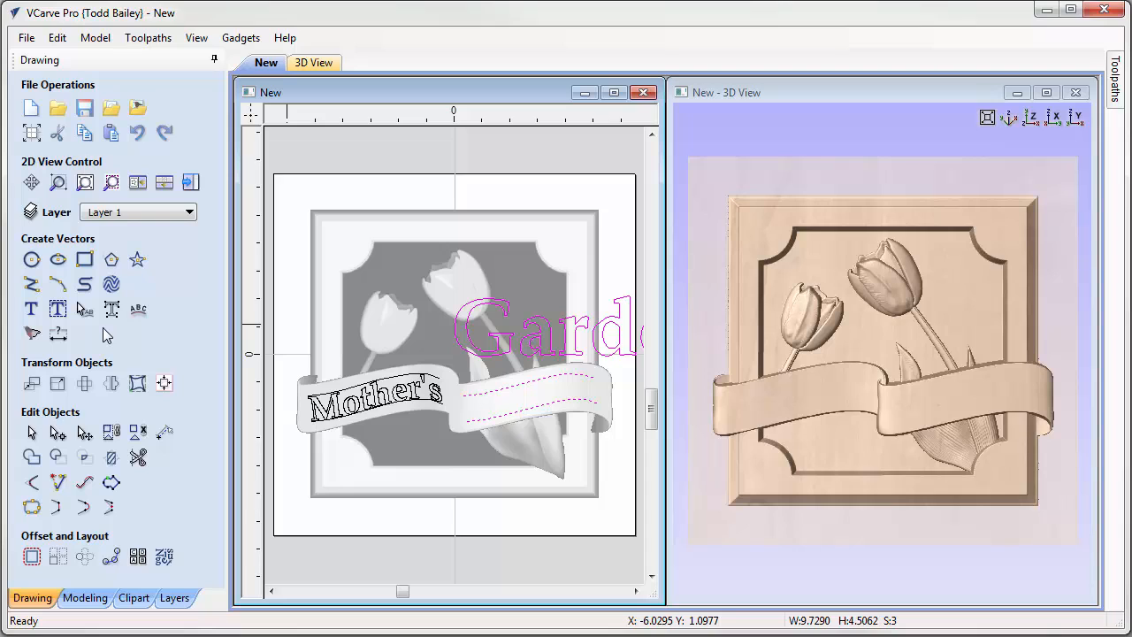
click(137, 383)
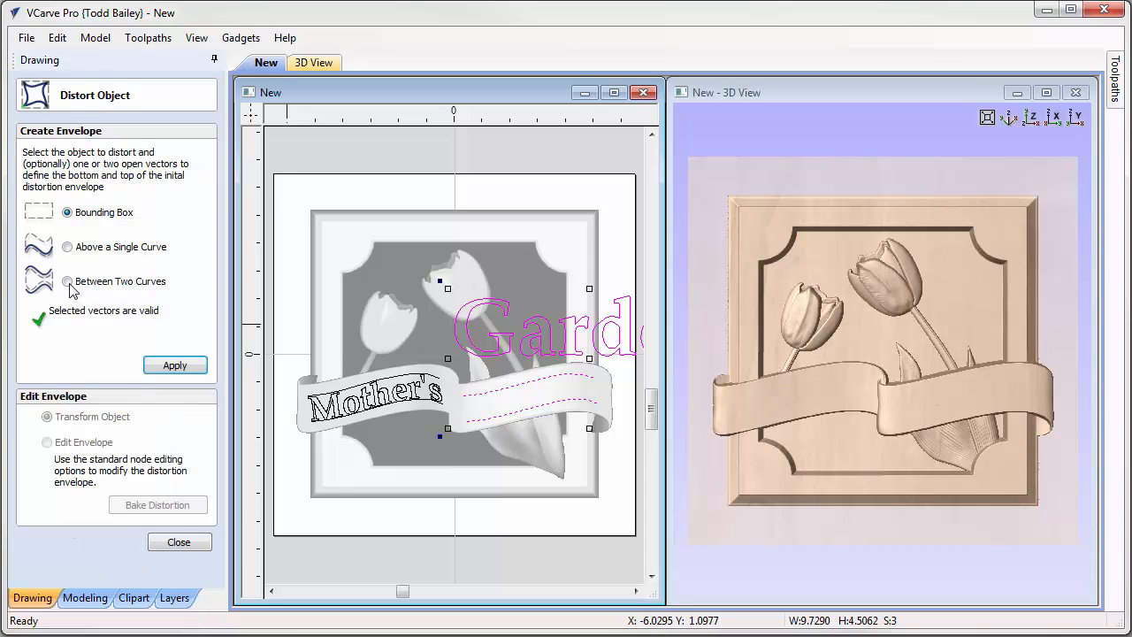
click(68, 282)
click(171, 366)
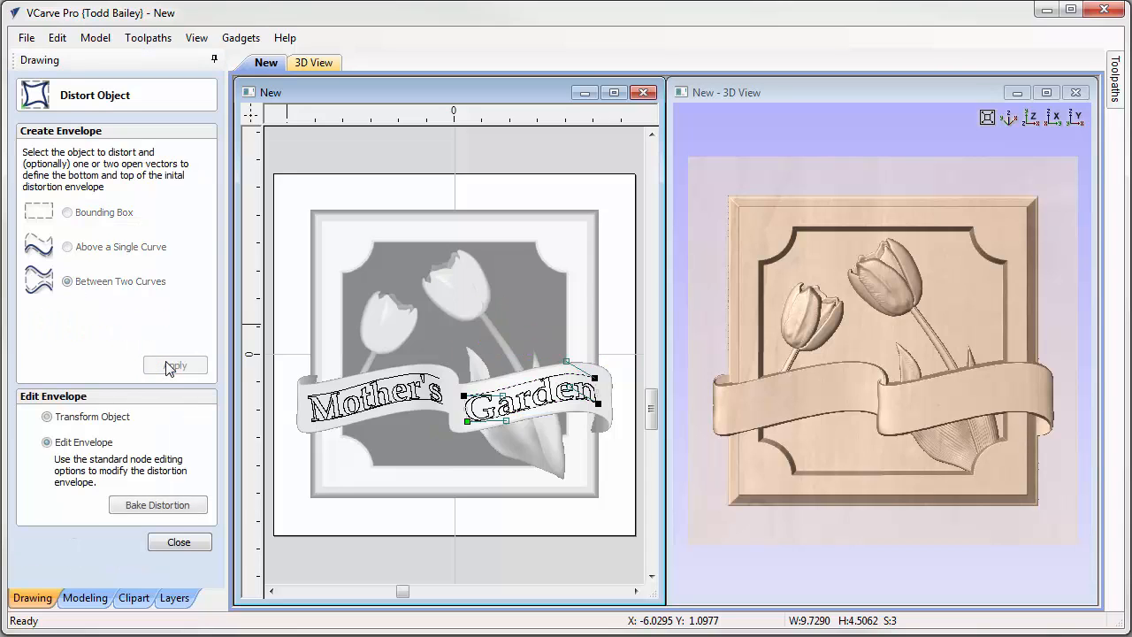
click(173, 542)
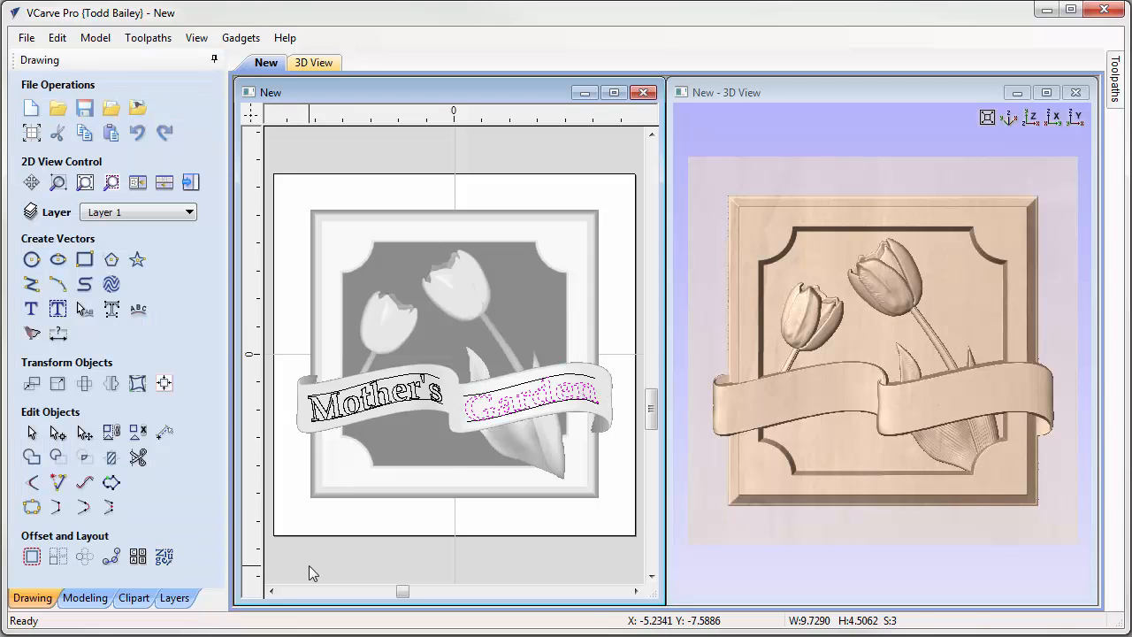
click(309, 566)
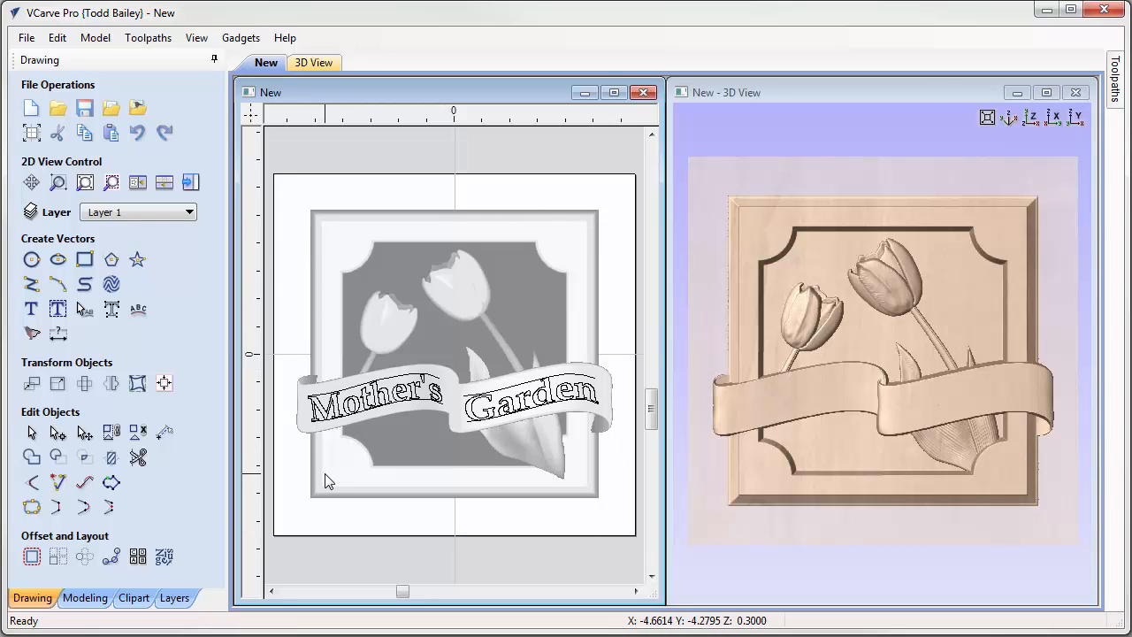
Step: Create a vector boundary around the combined ribbon and sports plaque components, and select the resulting outline
click(75, 600)
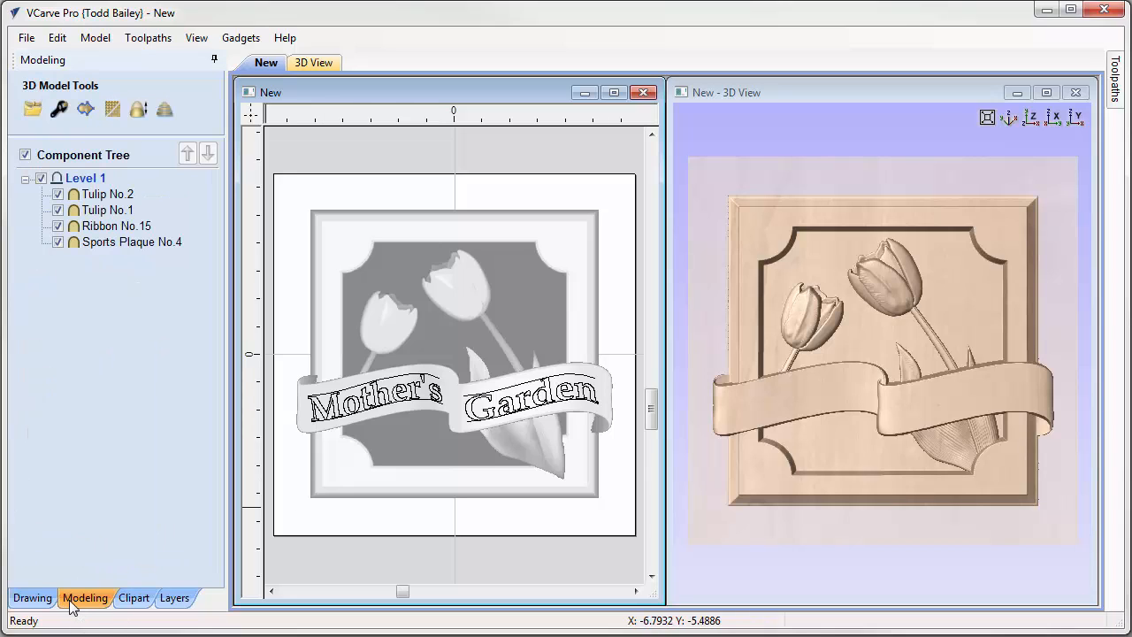
click(309, 426)
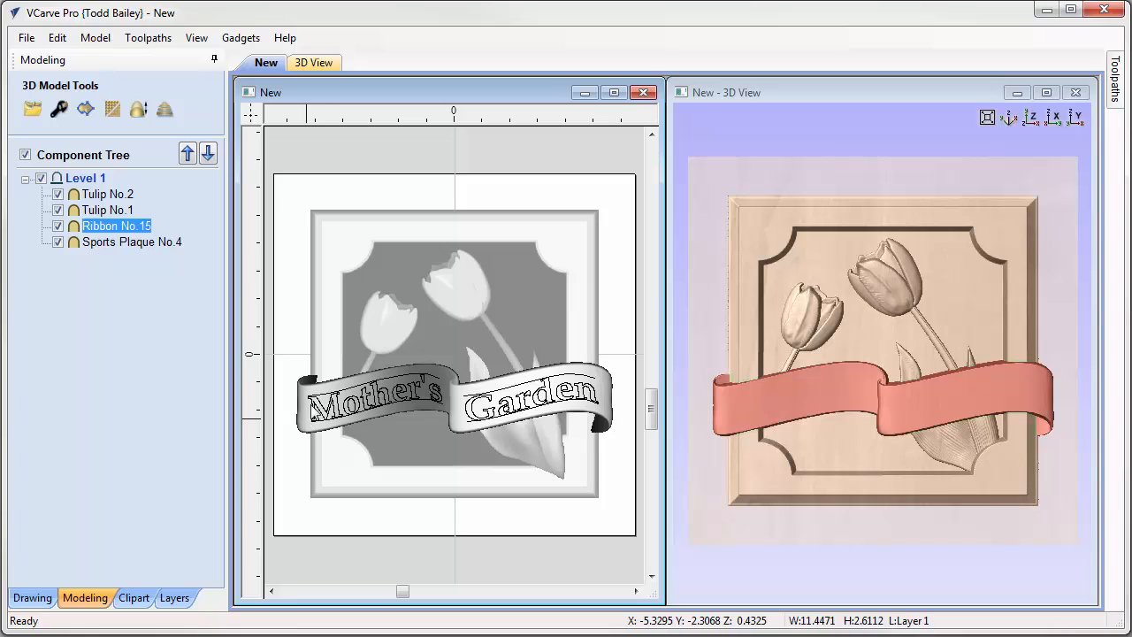
shift+click(326, 349)
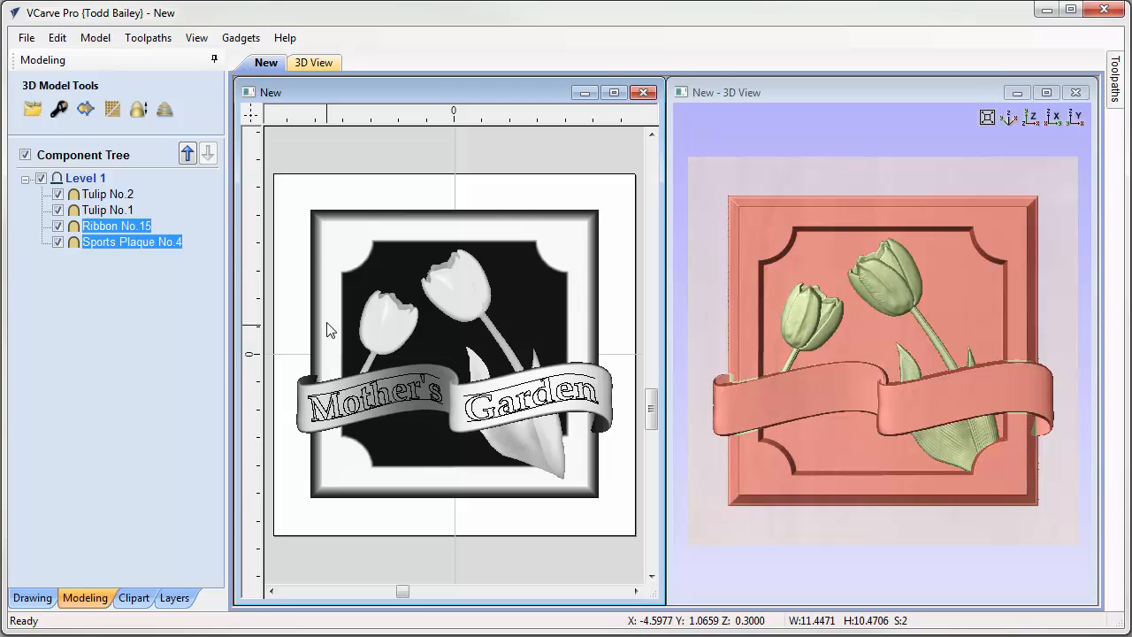
click(88, 115)
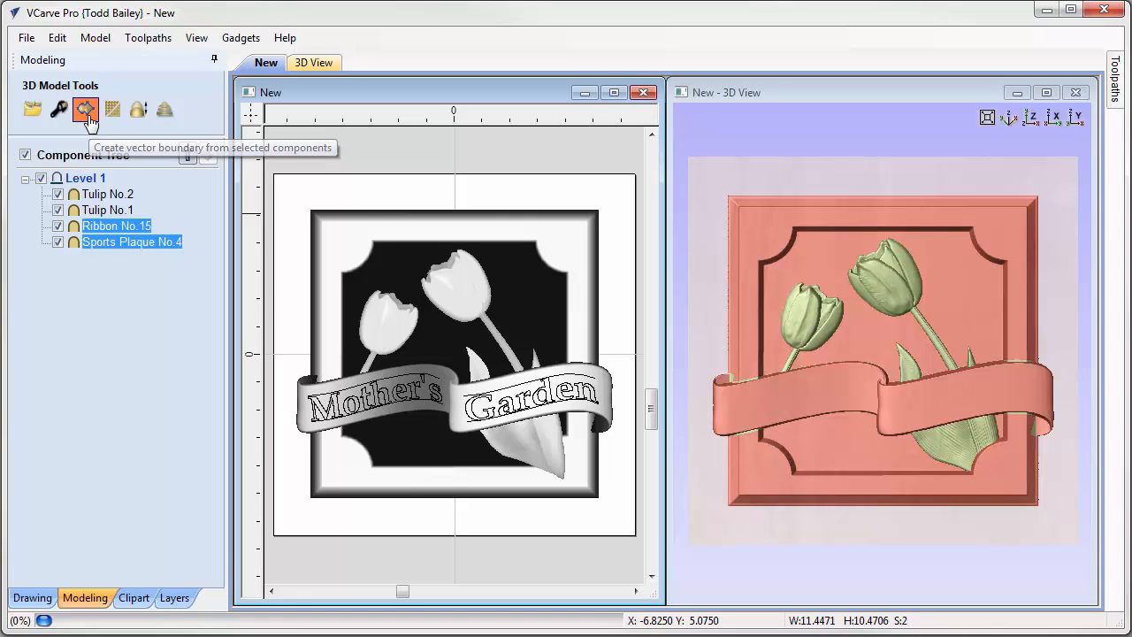
click(304, 211)
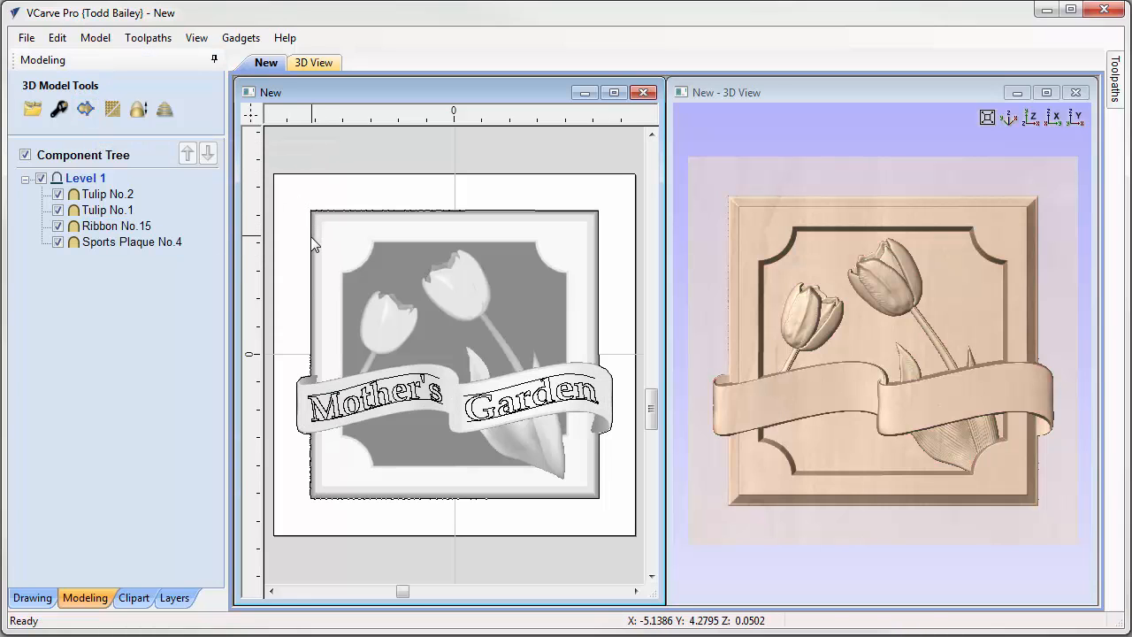
click(310, 236)
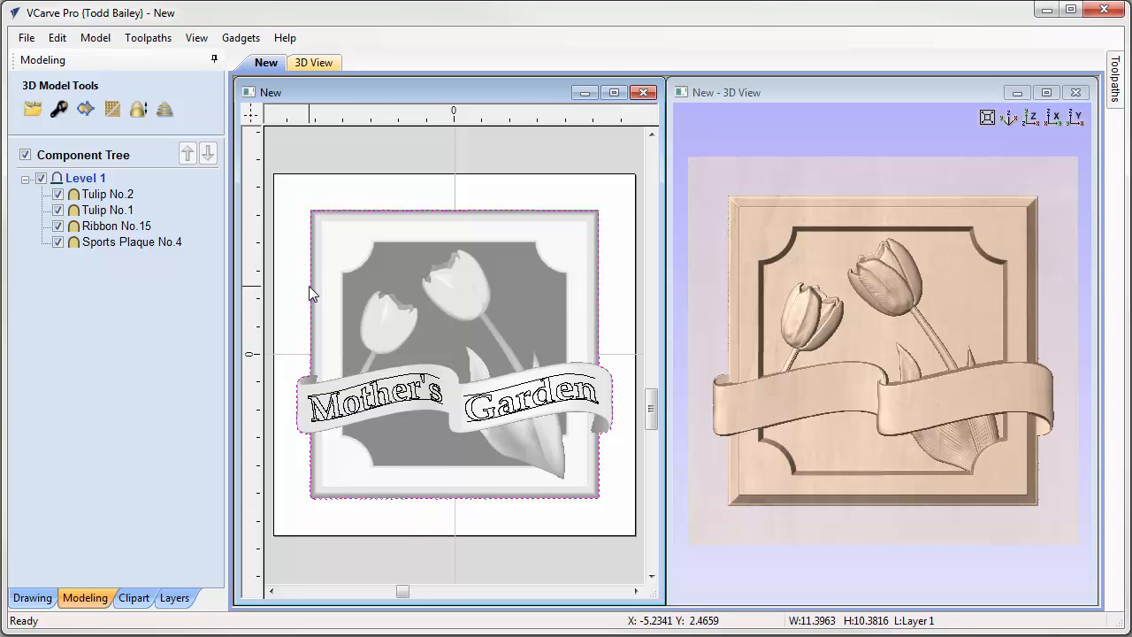
Step: Review the material setup for machining, including thickness, model position and rapid gaps, and accept it
key(F12)
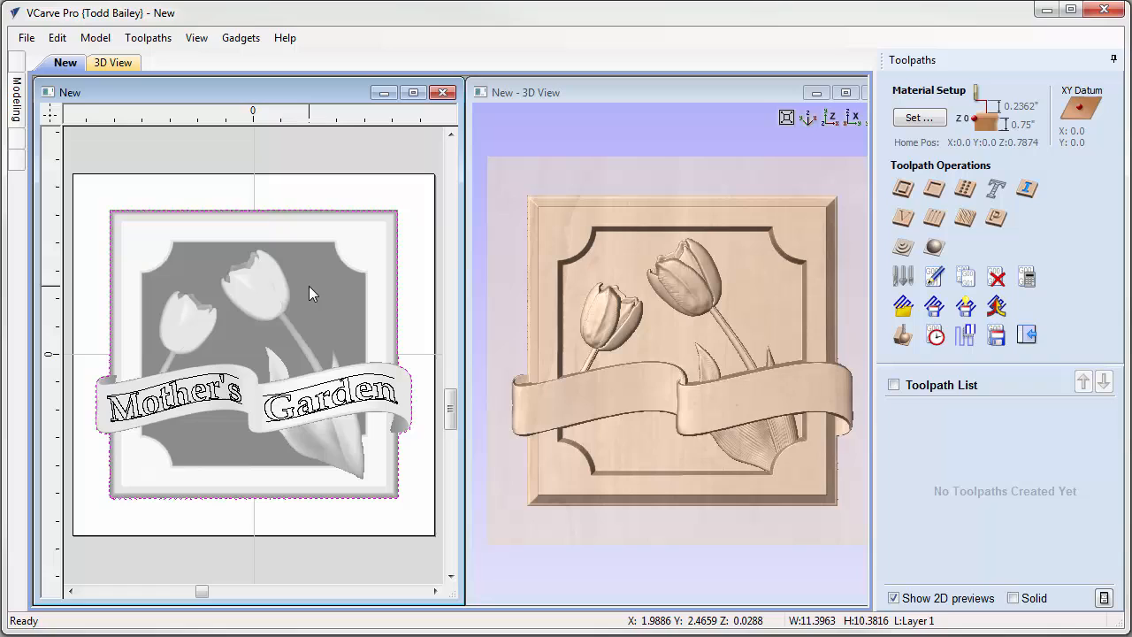
click(922, 115)
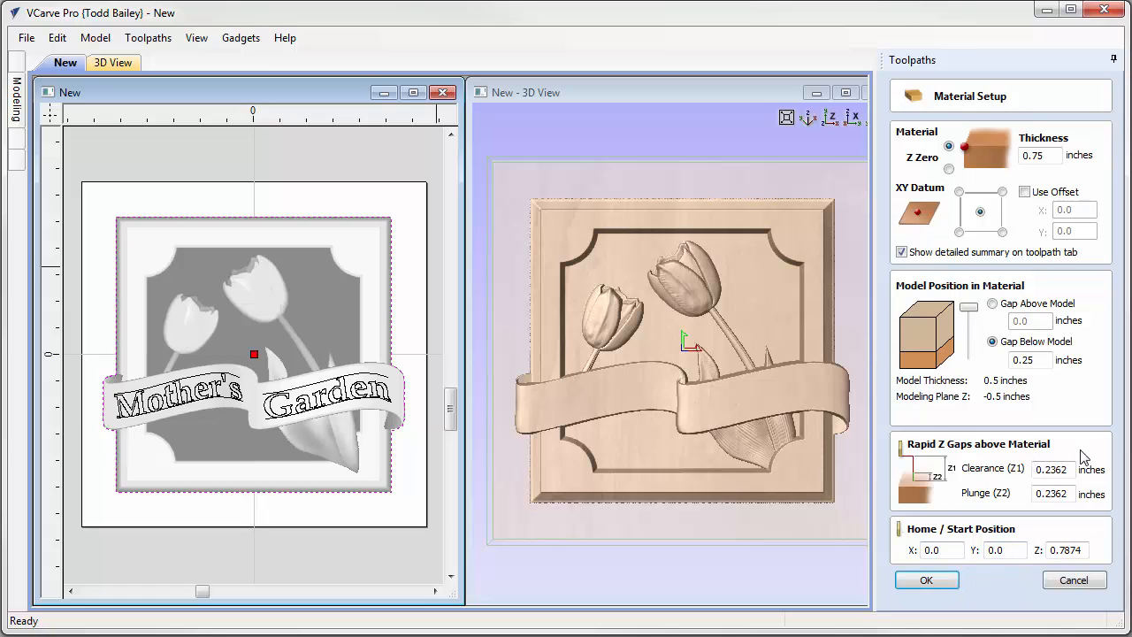
click(930, 581)
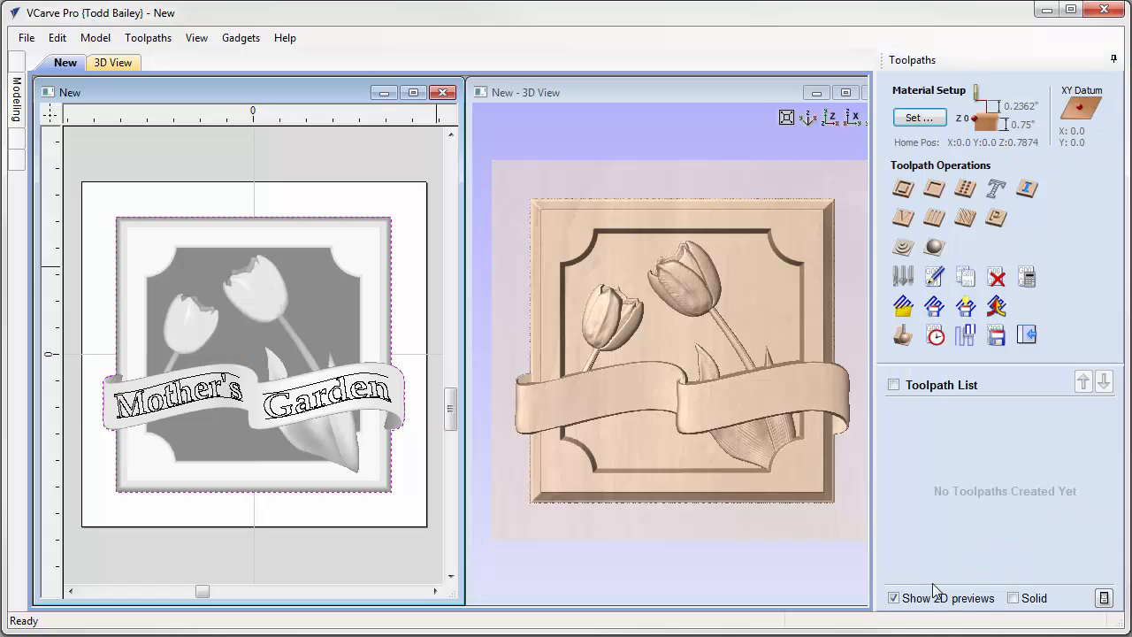
Step: Calculate a Z Level Raster X roughing toolpath with the 0.25 inch end mill inside the model boundary, and preview its cut
click(902, 248)
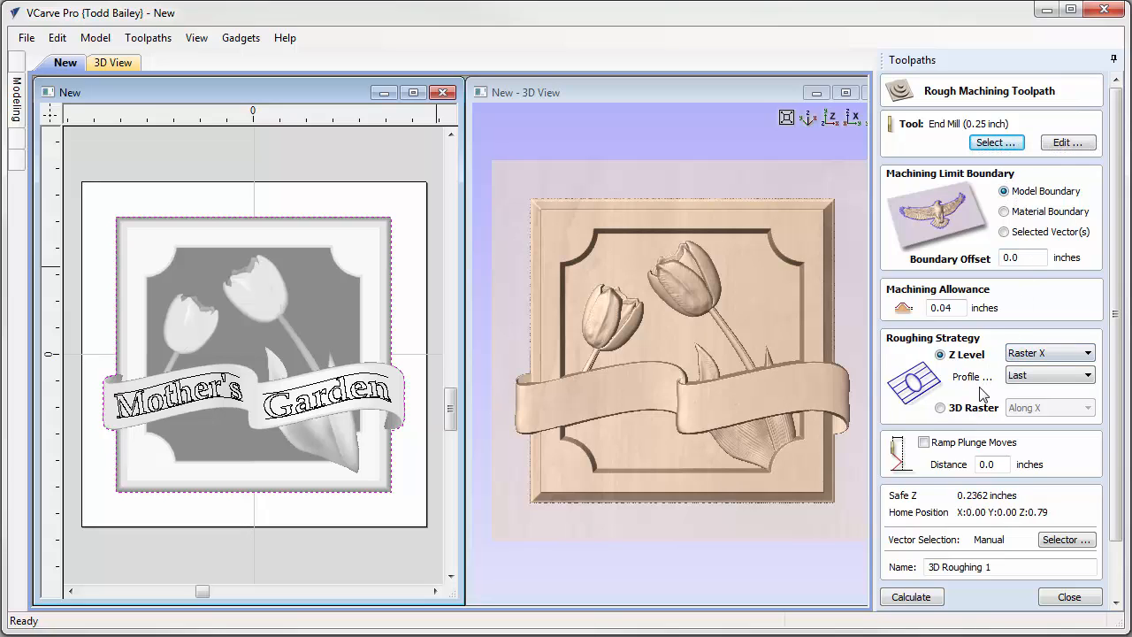
click(935, 599)
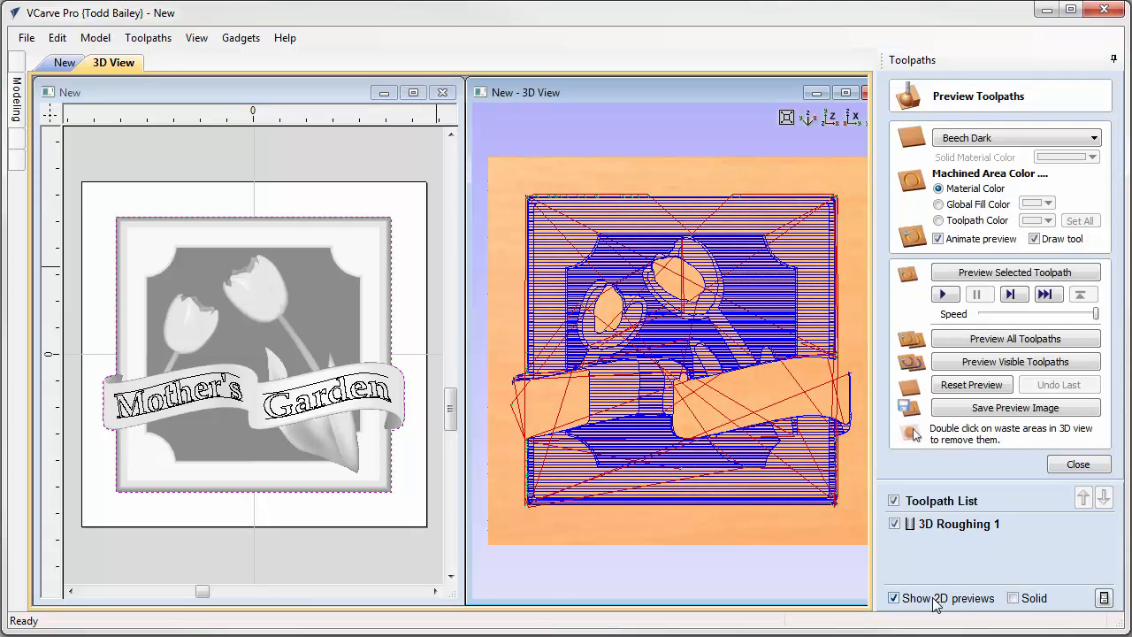
click(1016, 361)
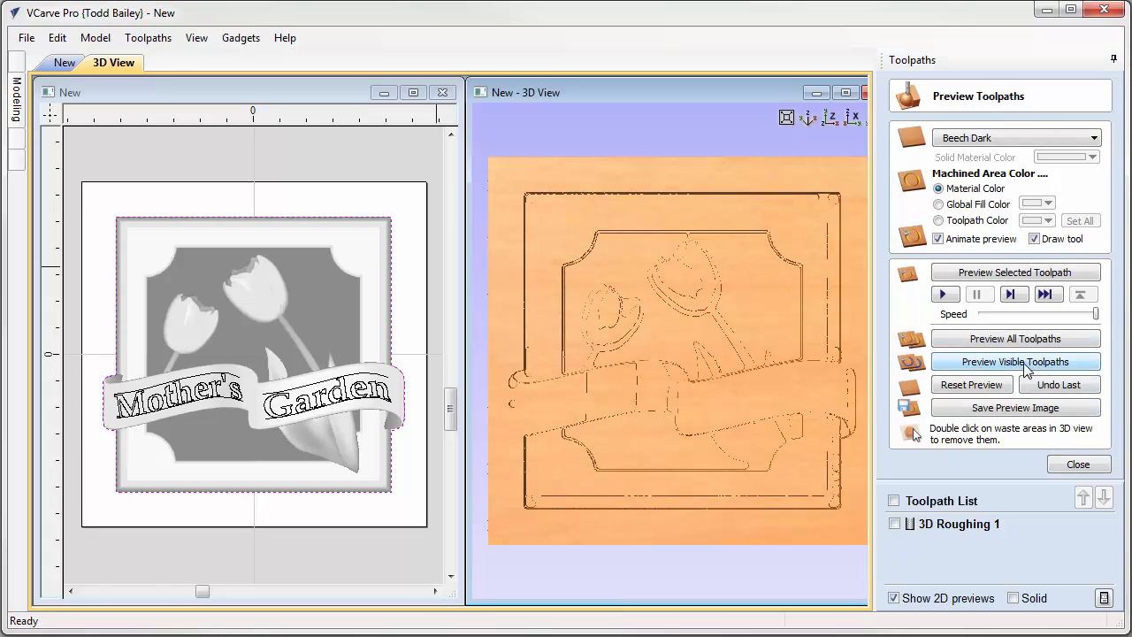
click(1052, 461)
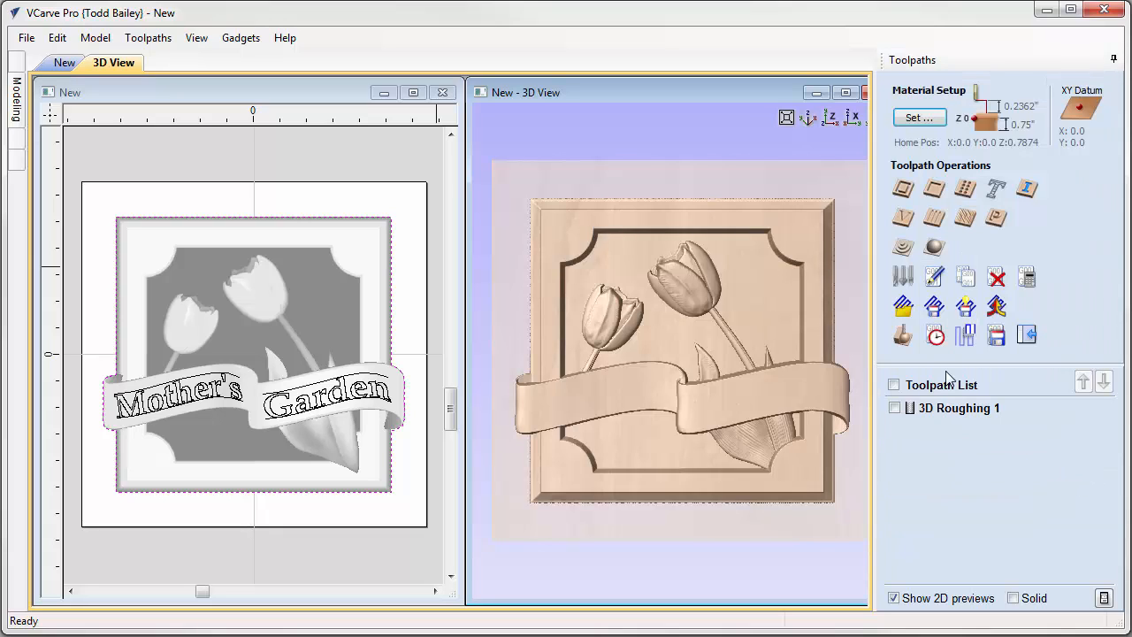
Step: Calculate an Offset finish machining toolpath with the 0.125 inch ball nose inside the model boundary, and preview its cut
click(939, 251)
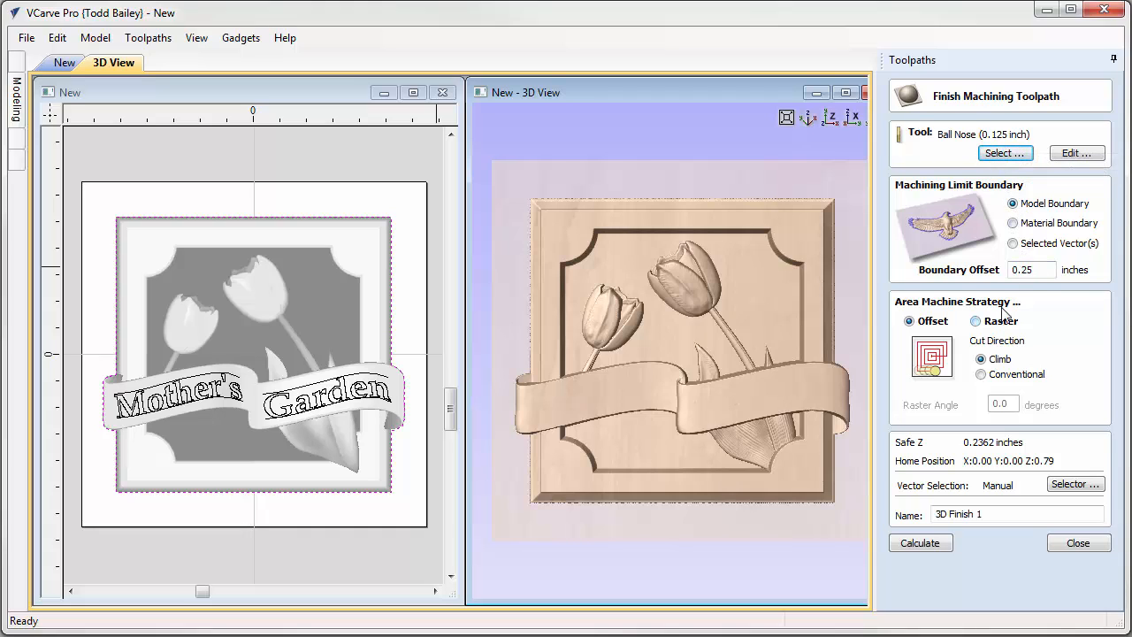
click(922, 543)
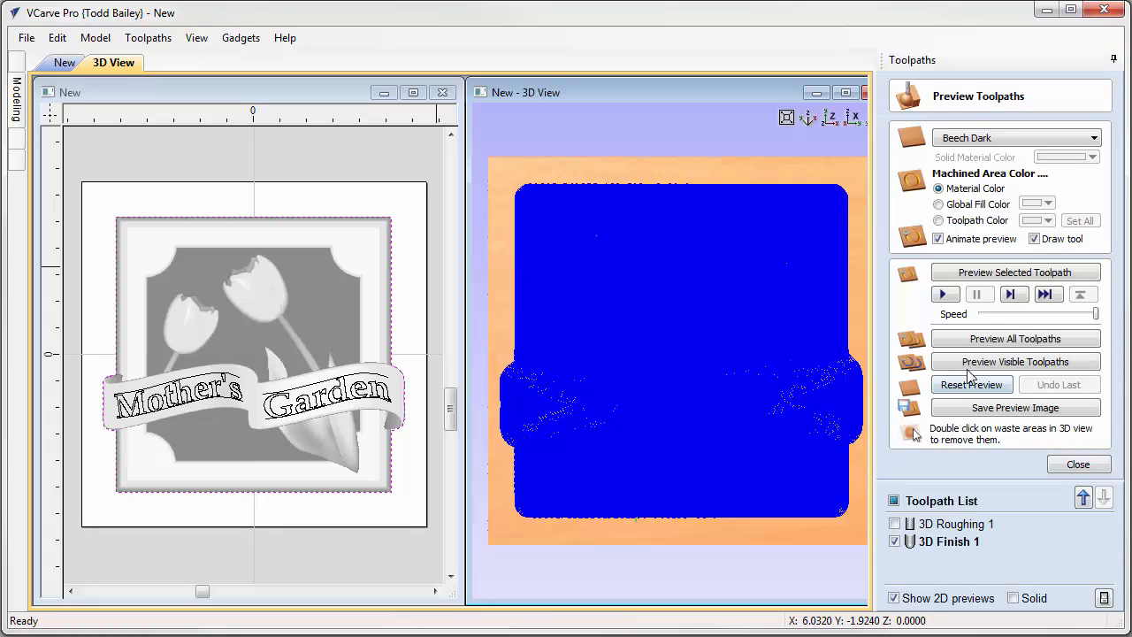
click(975, 364)
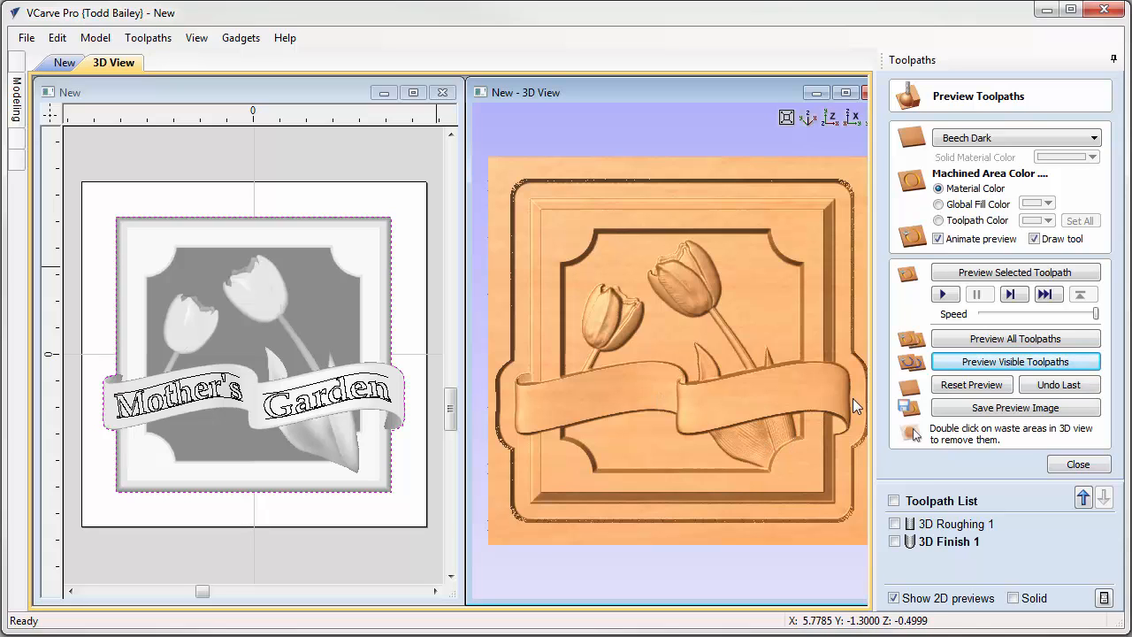
click(1078, 464)
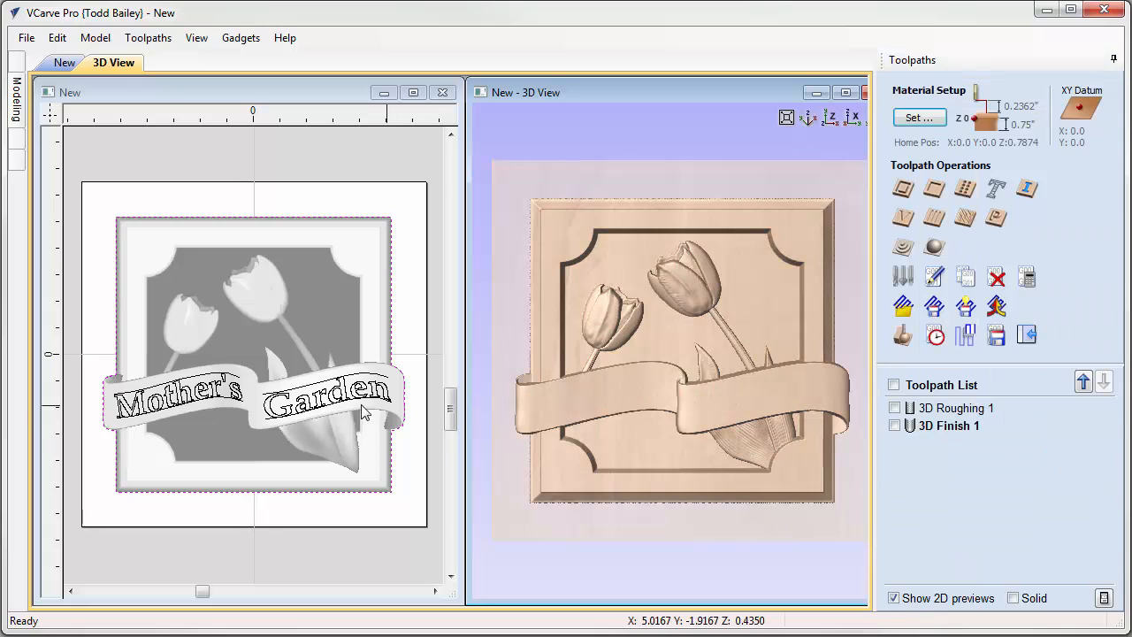
Step: Set up a V-Carve toolpath for the "Mother's" and "Garden" text with the 90 degree 1.25" V-bit, projected onto the 3D model
click(221, 398)
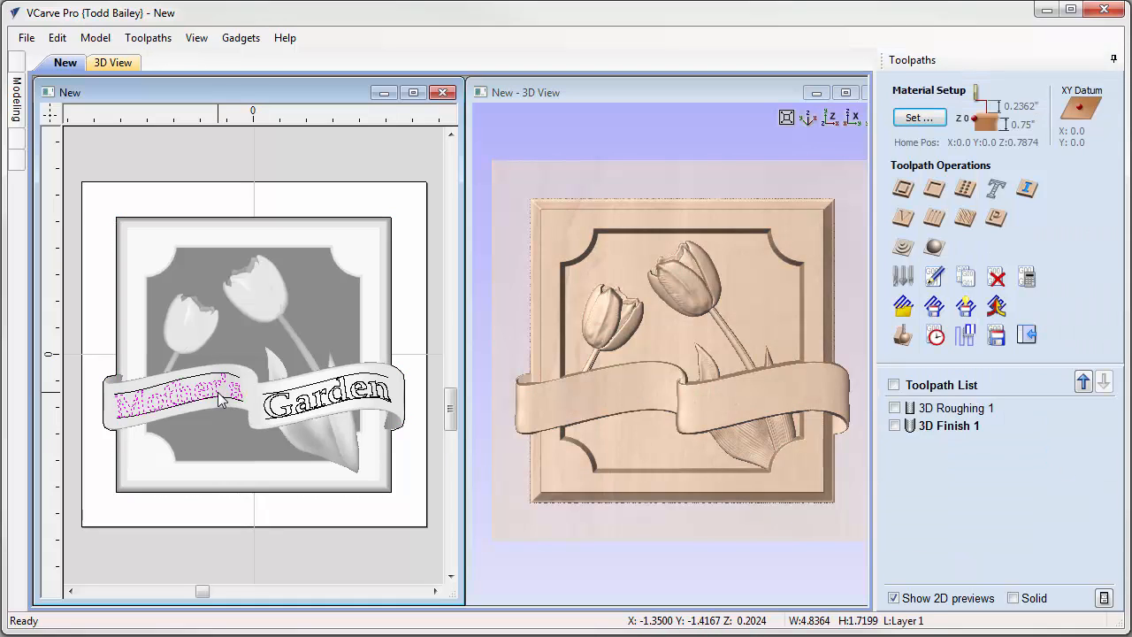
shift+click(295, 408)
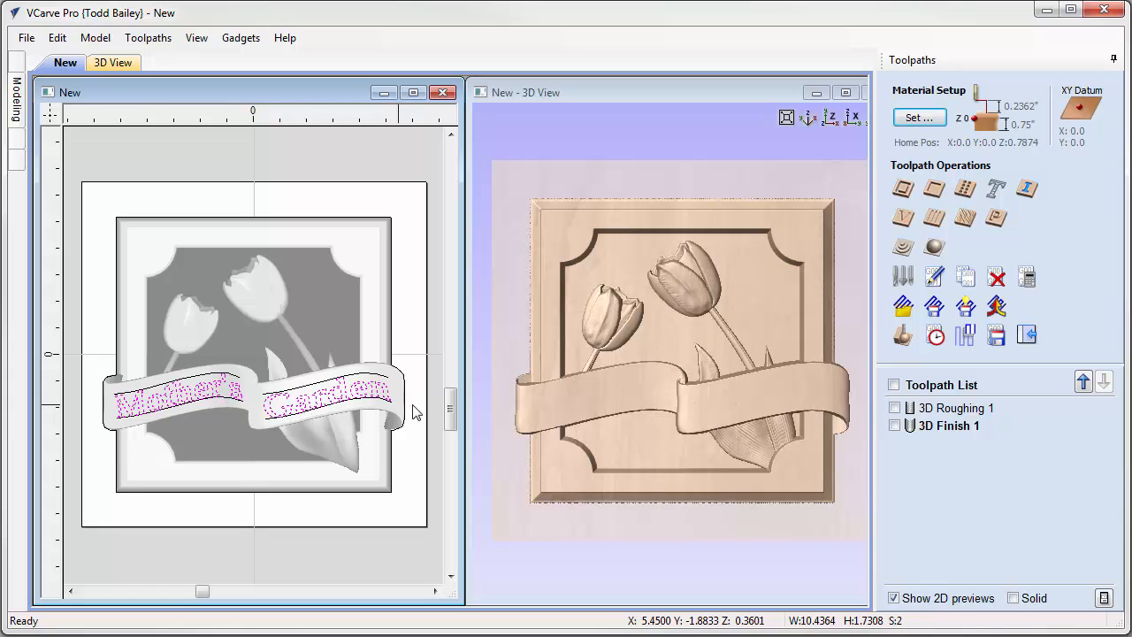
click(903, 217)
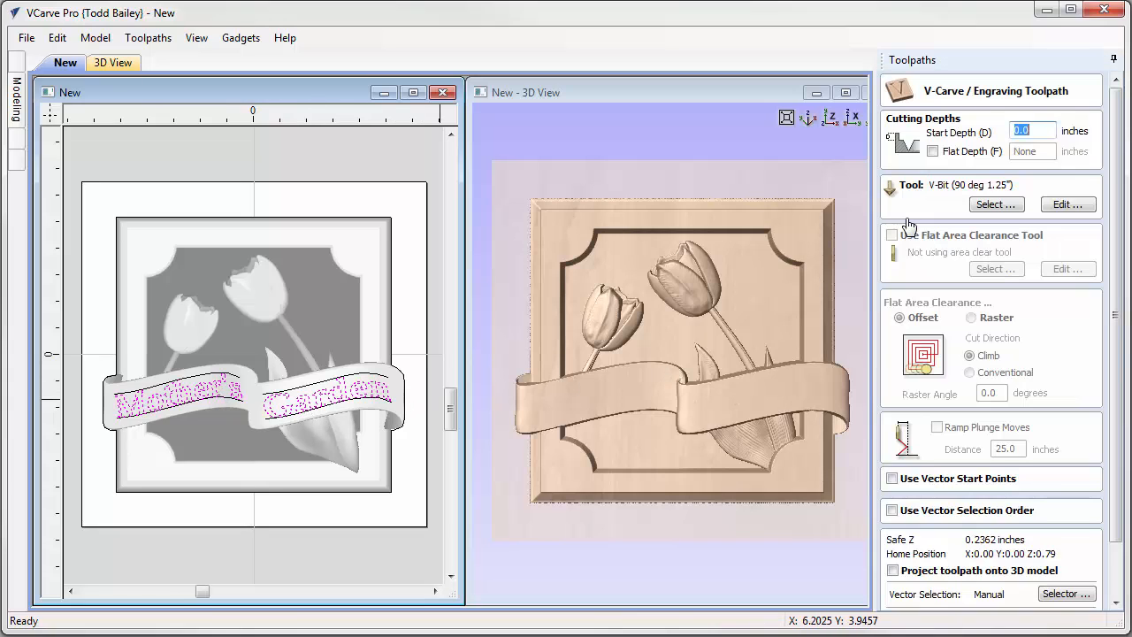
click(1033, 131)
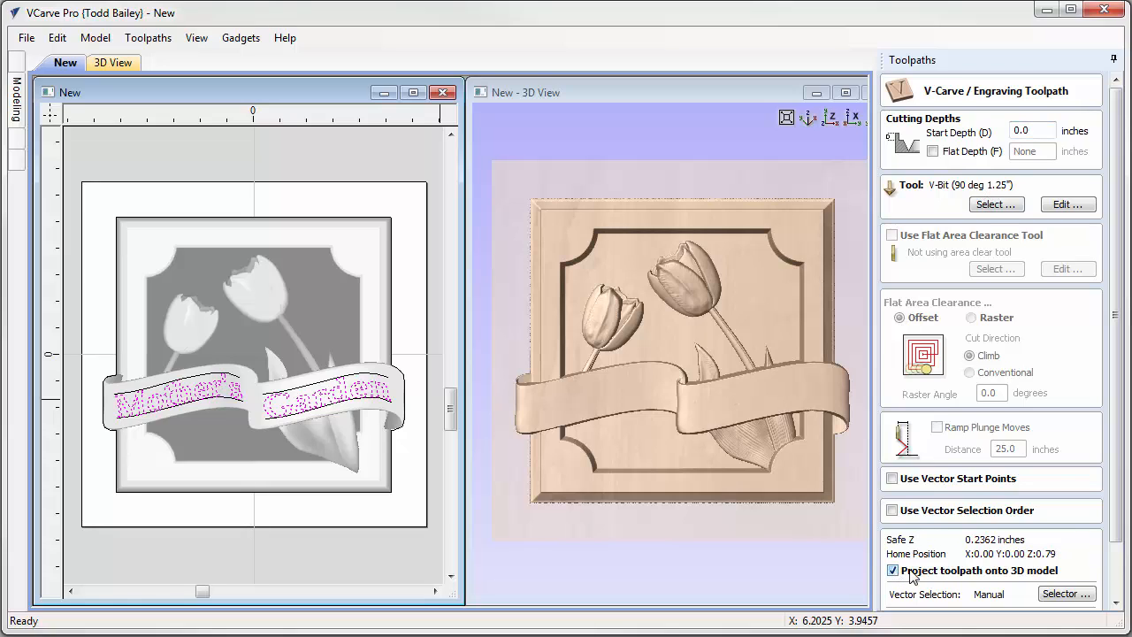
scroll(920, 583, down, 2)
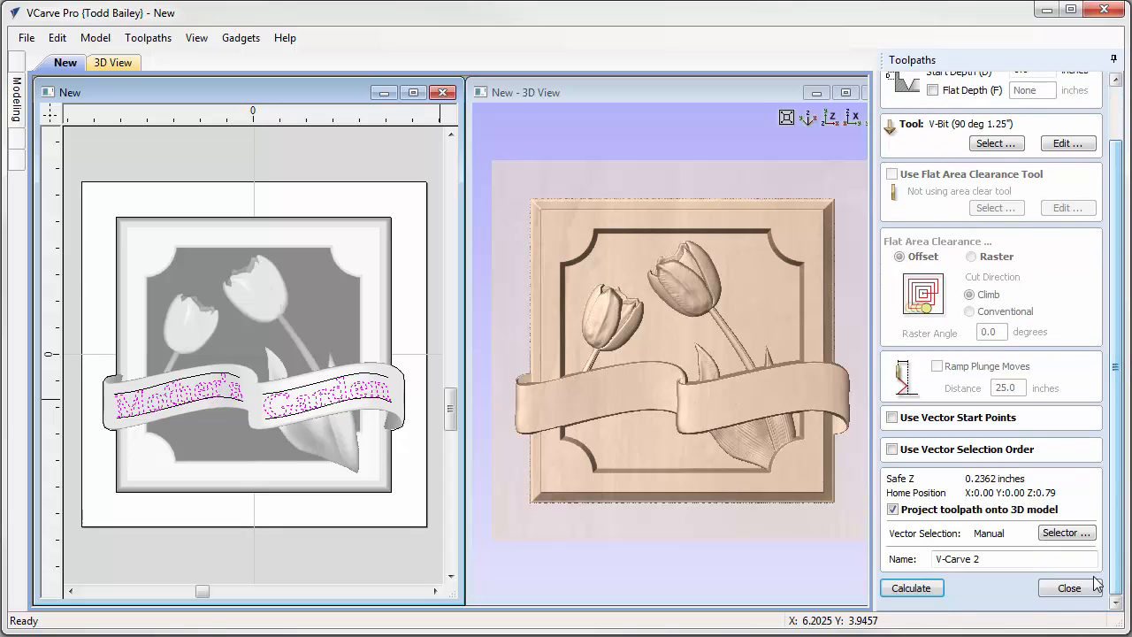
Step: Calculate the V-Carve toolpath for the ribbon text and preview its cut
click(913, 588)
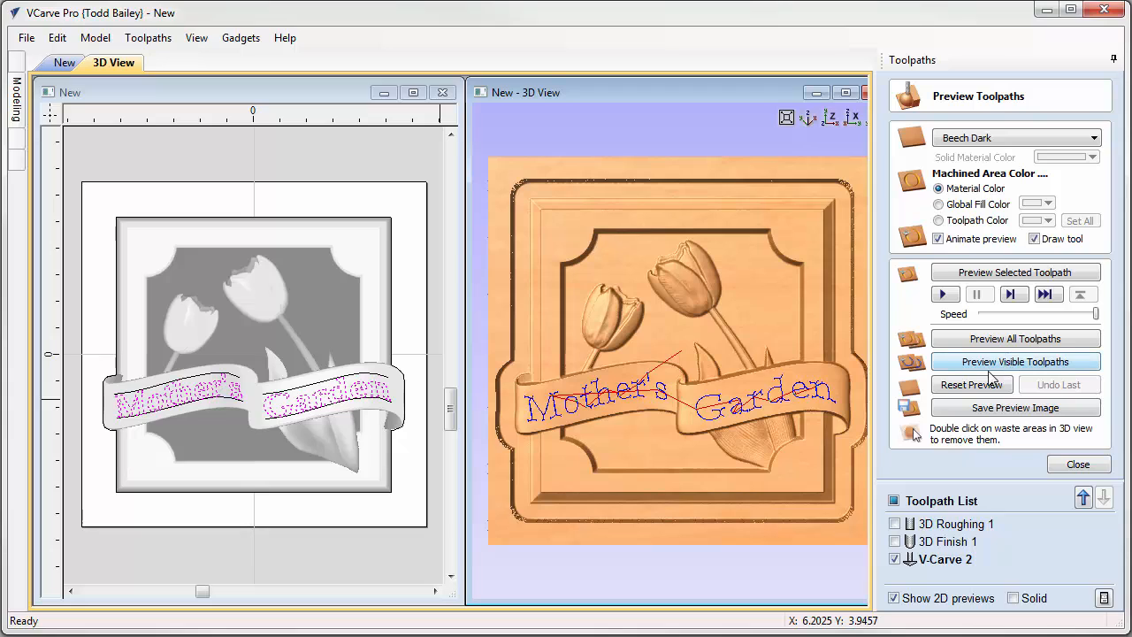
click(987, 366)
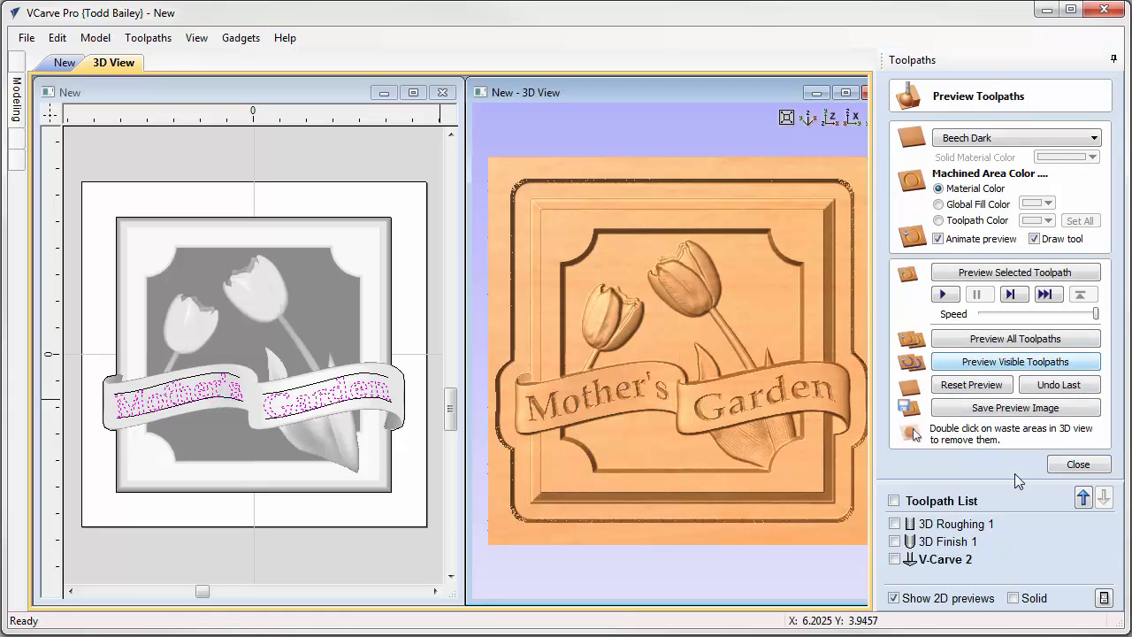
click(1072, 465)
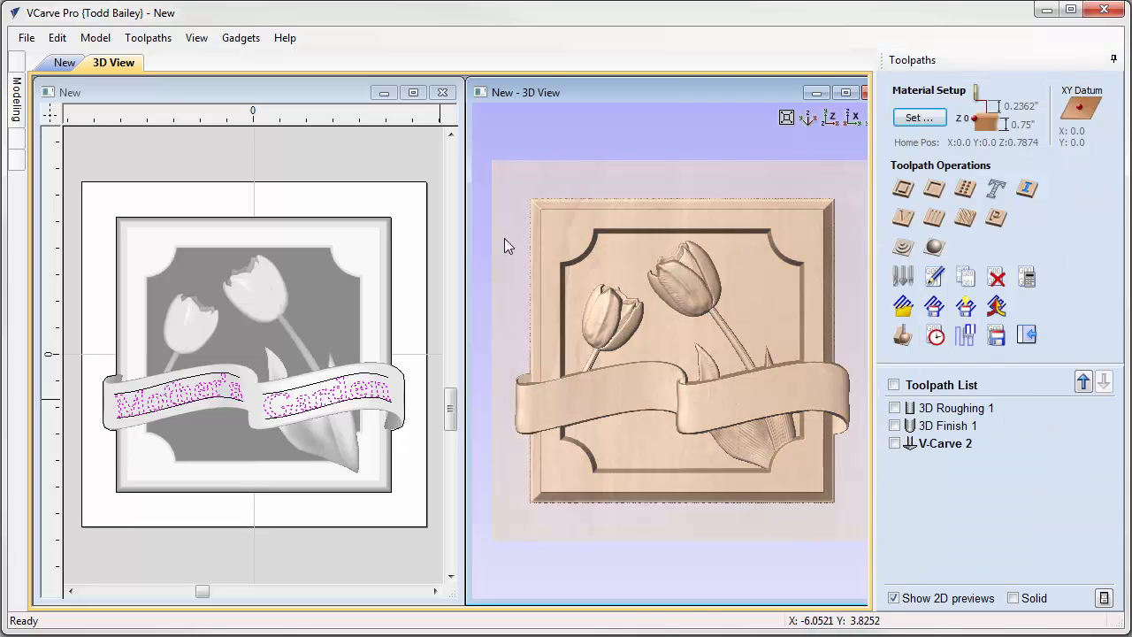
Step: Calculate and preview an outside profile toolpath around the sign's outer boundary, with start depth 0.5 and cut depth 0.25 inches
click(396, 258)
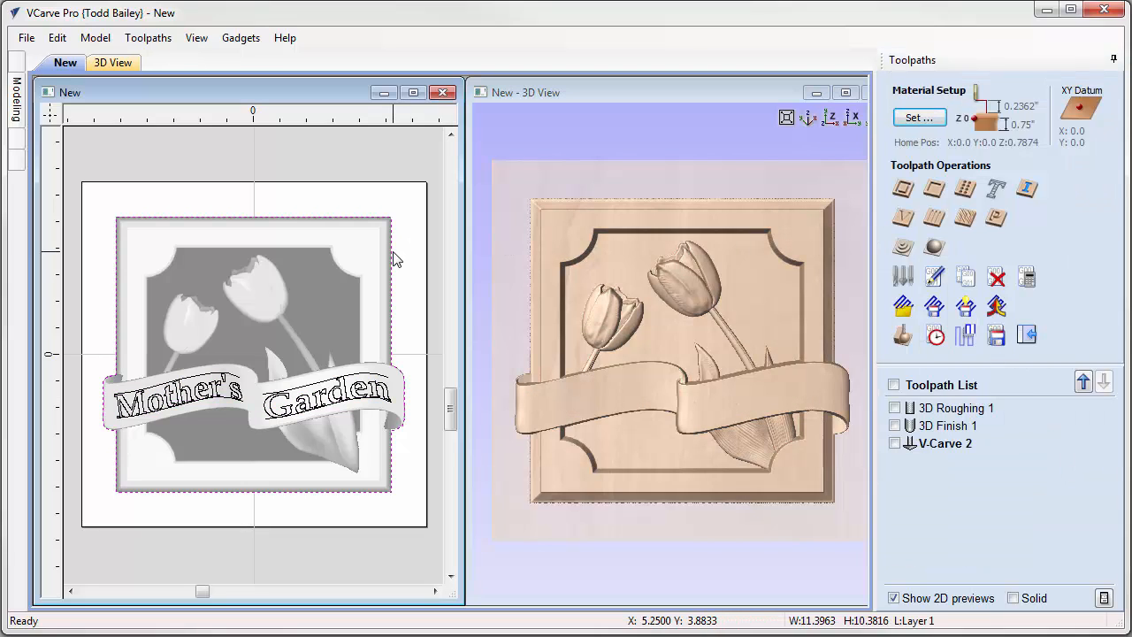
click(902, 188)
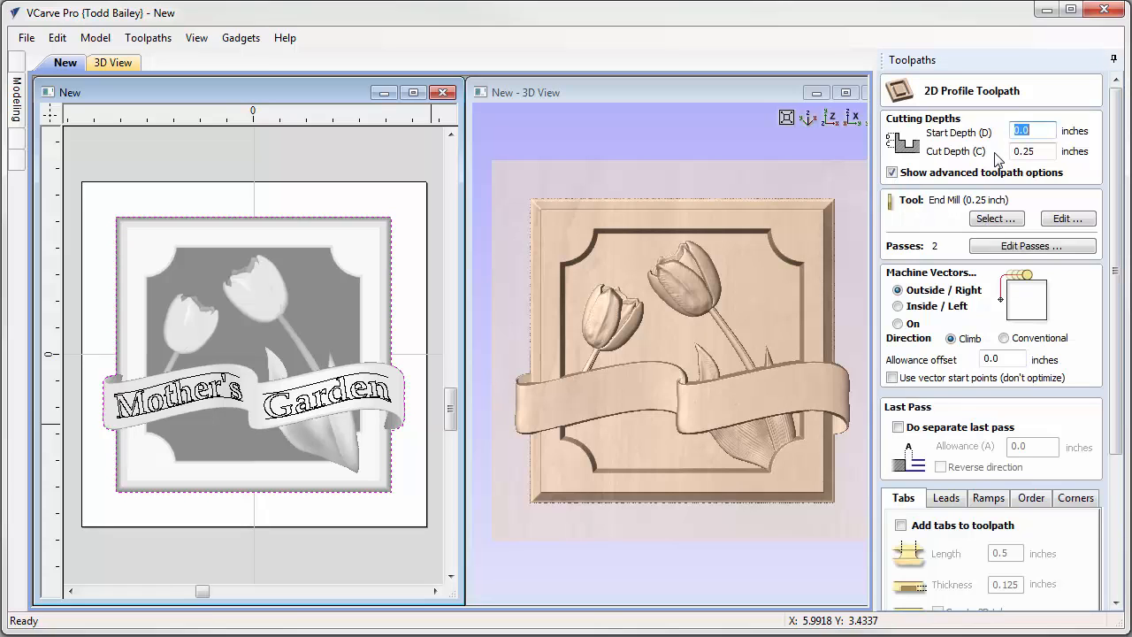
drag(1039, 133, 973, 137)
text(.5)
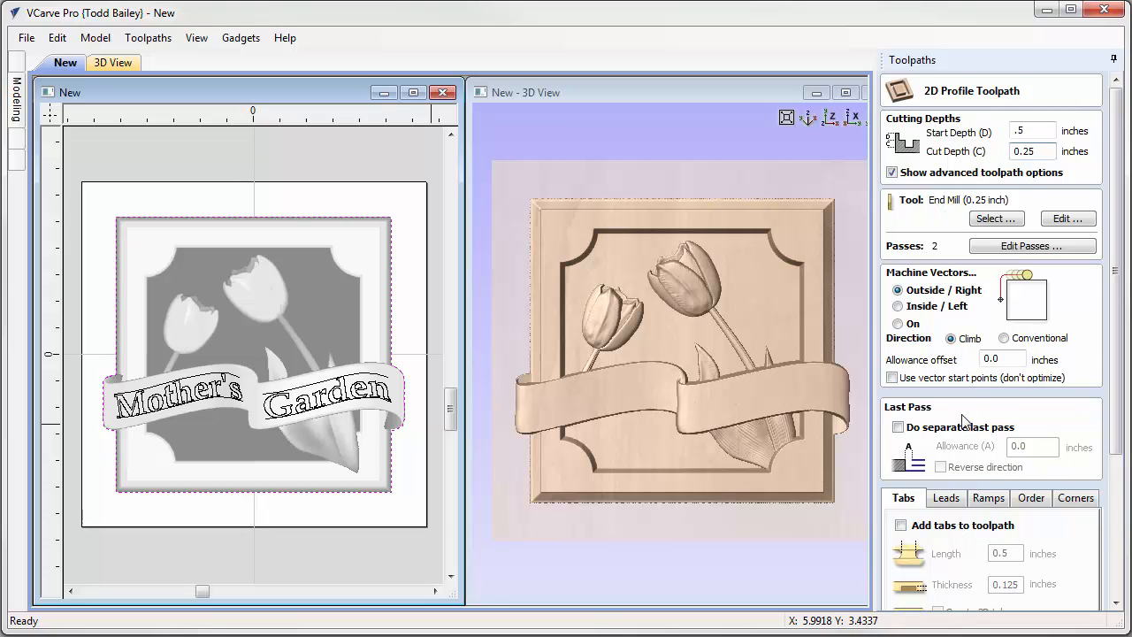
scroll(1116, 413, down, 3)
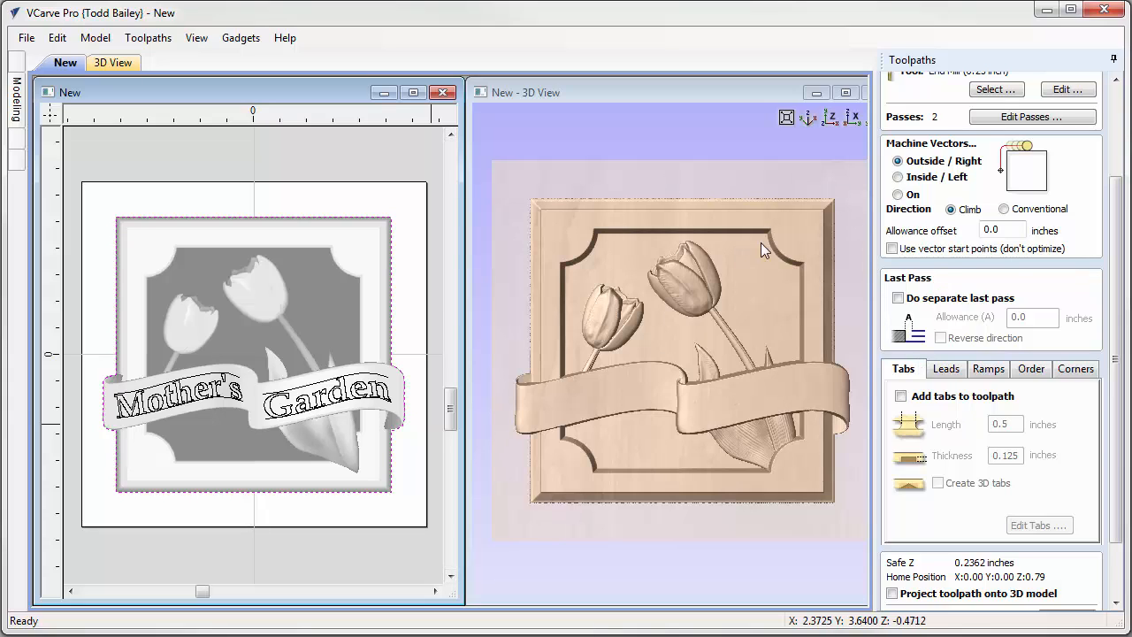
drag(1115, 495, 1123, 573)
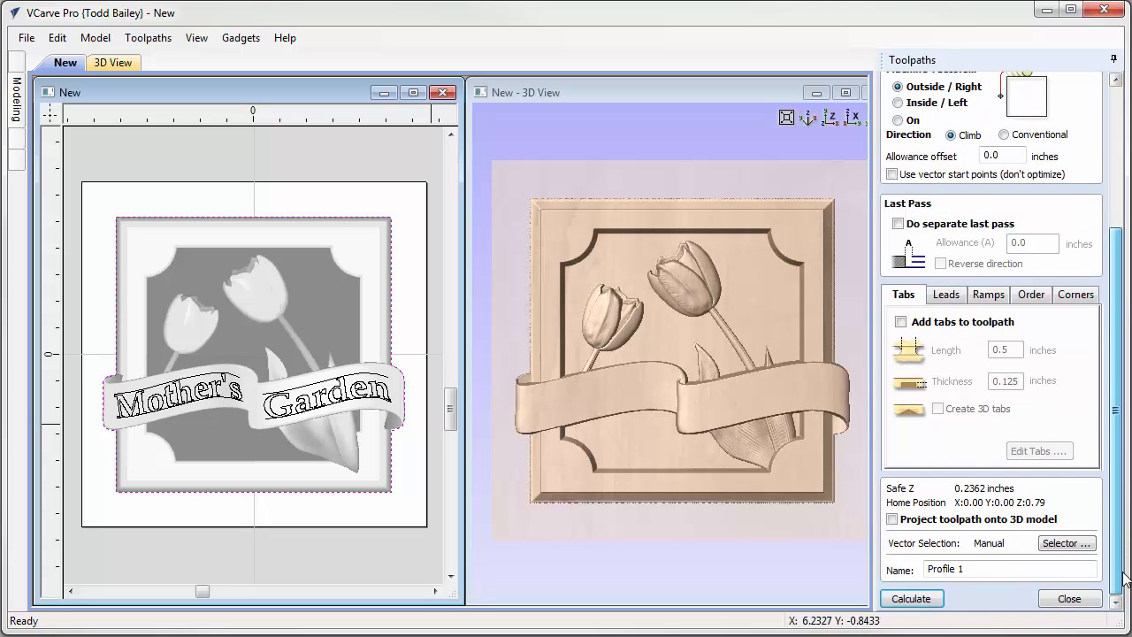
click(911, 598)
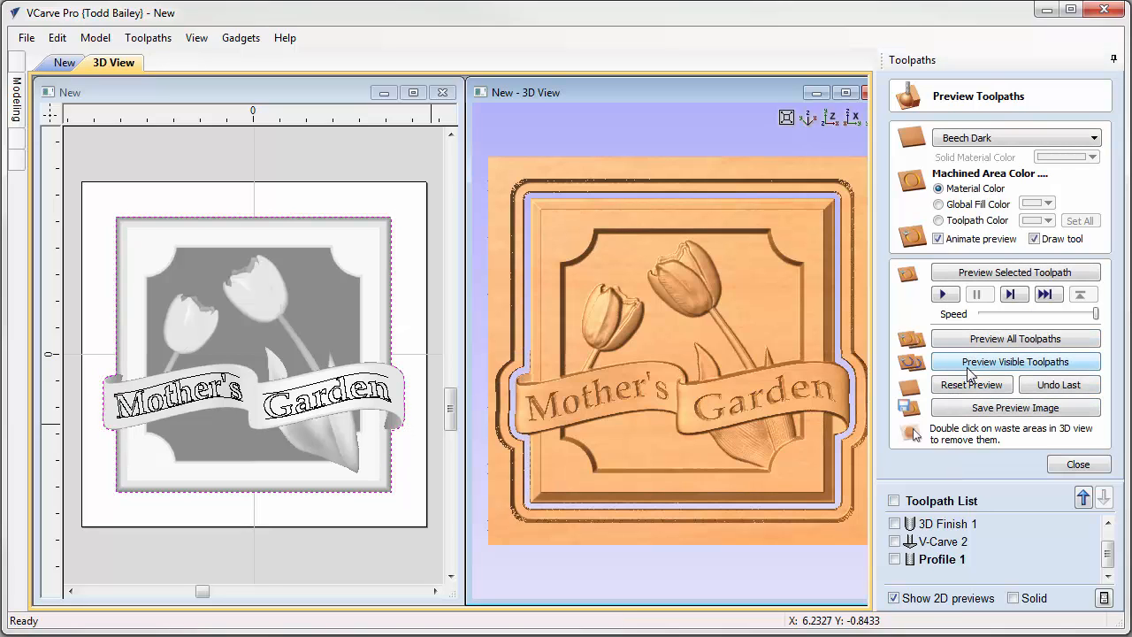
Step: Remove the waste material around the previewed sign, and inspect the finished piece at an angle in a maximized 3D view
double_click(502, 470)
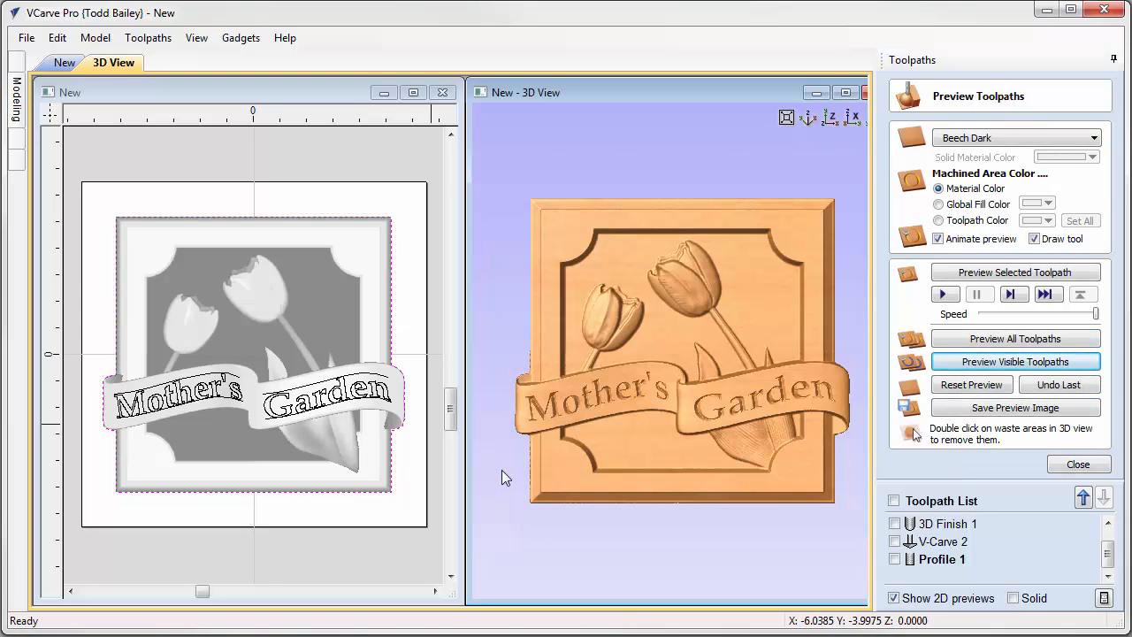
click(845, 92)
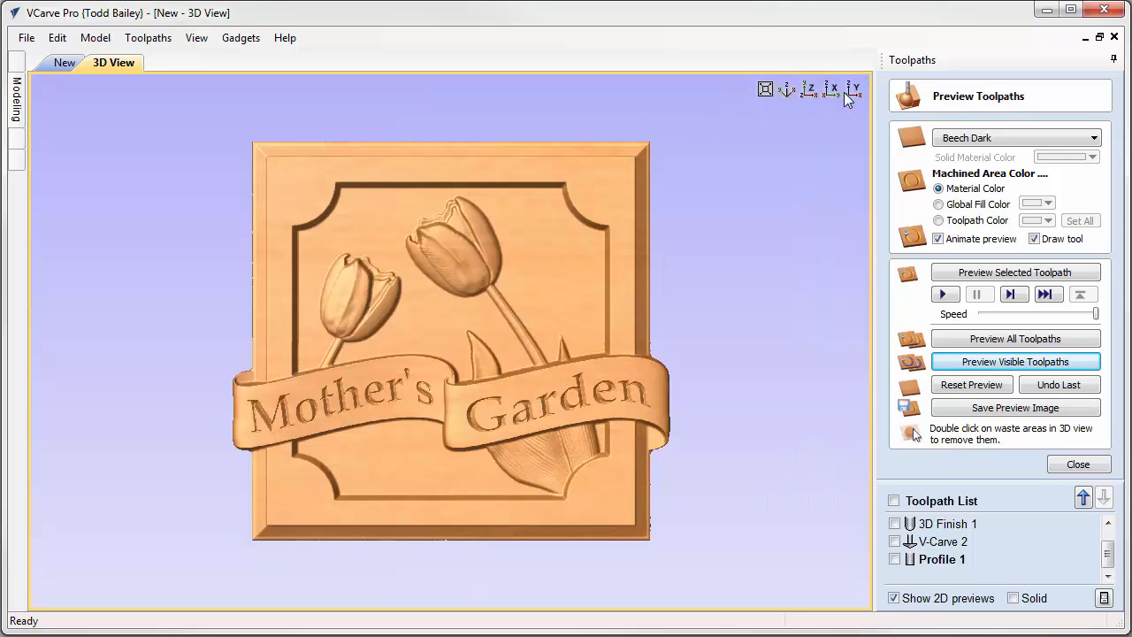
drag(458, 517, 493, 386)
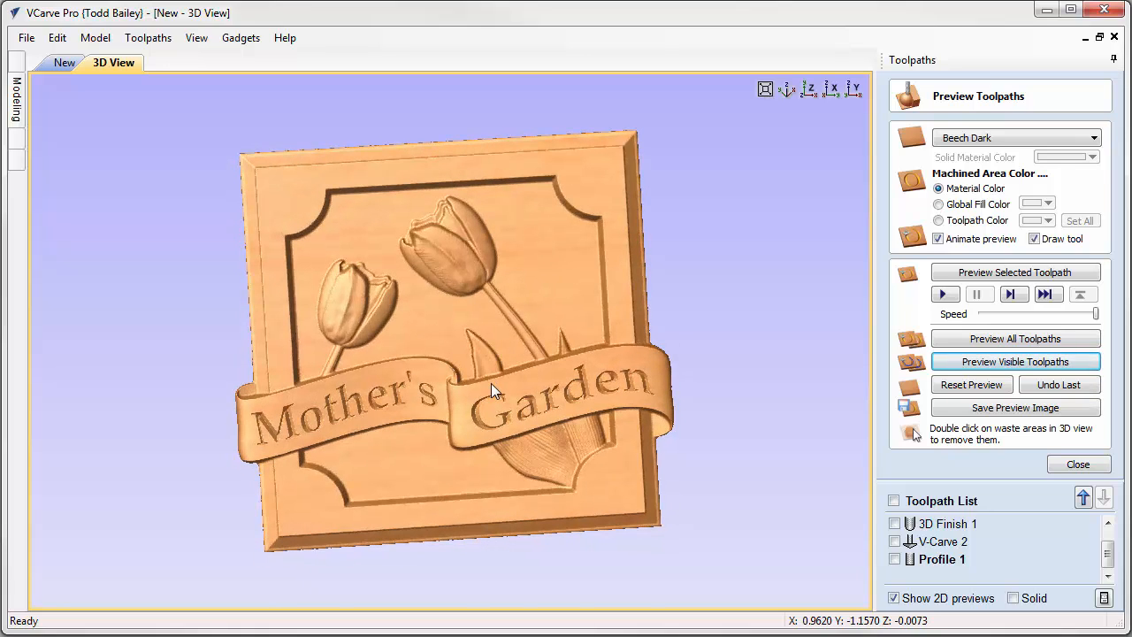